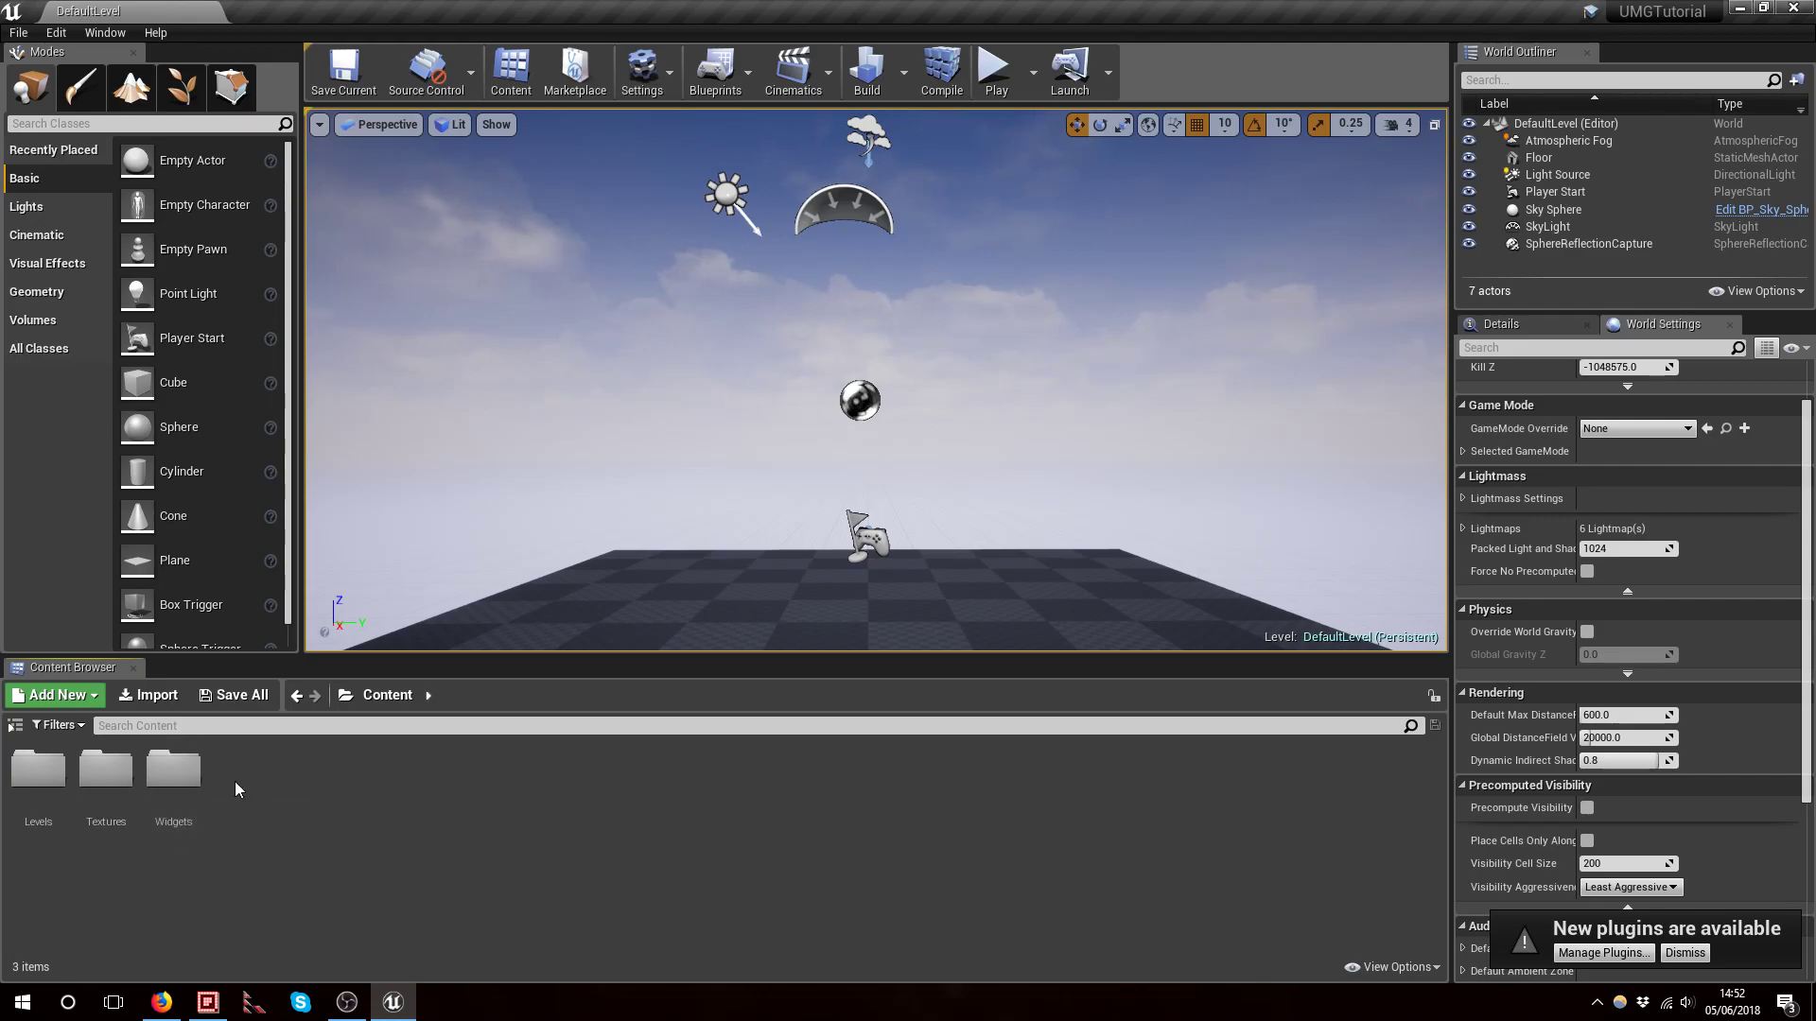
Open the Widgets folder in the content browser
{"action": "left_click", "coordinate": [182, 778]}
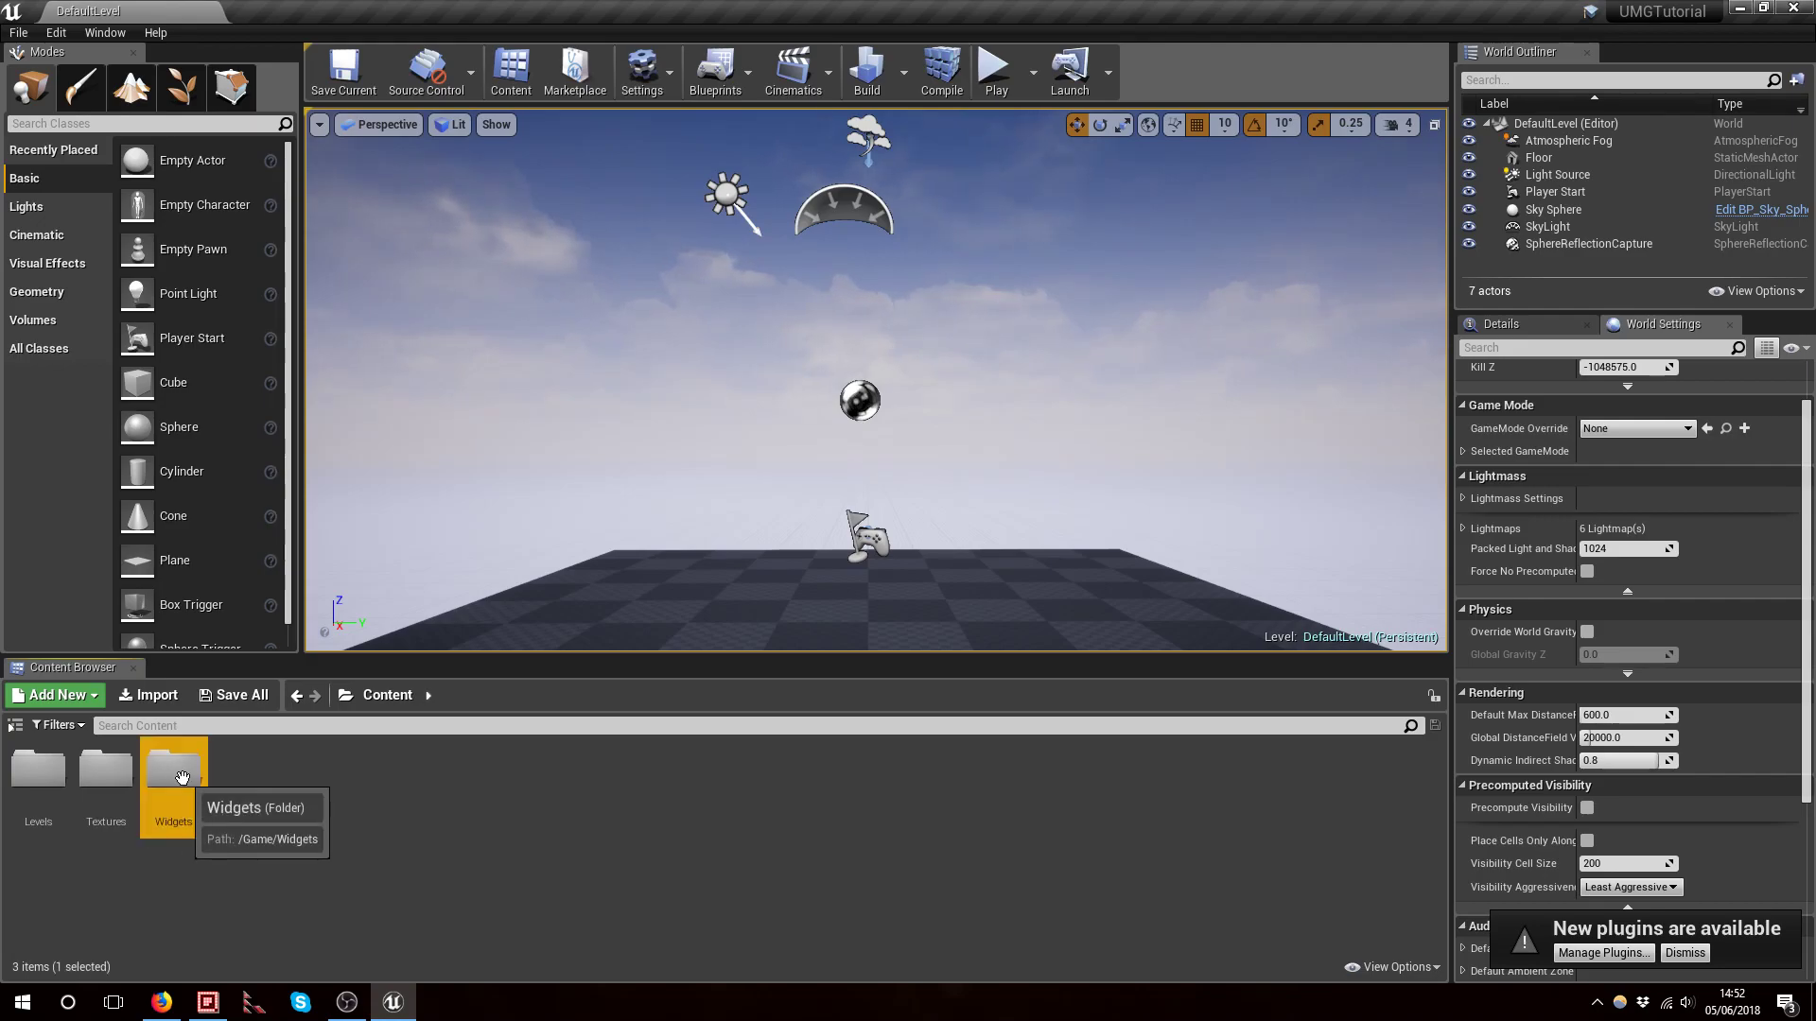
{"action": "double_click", "coordinate": [182, 778]}
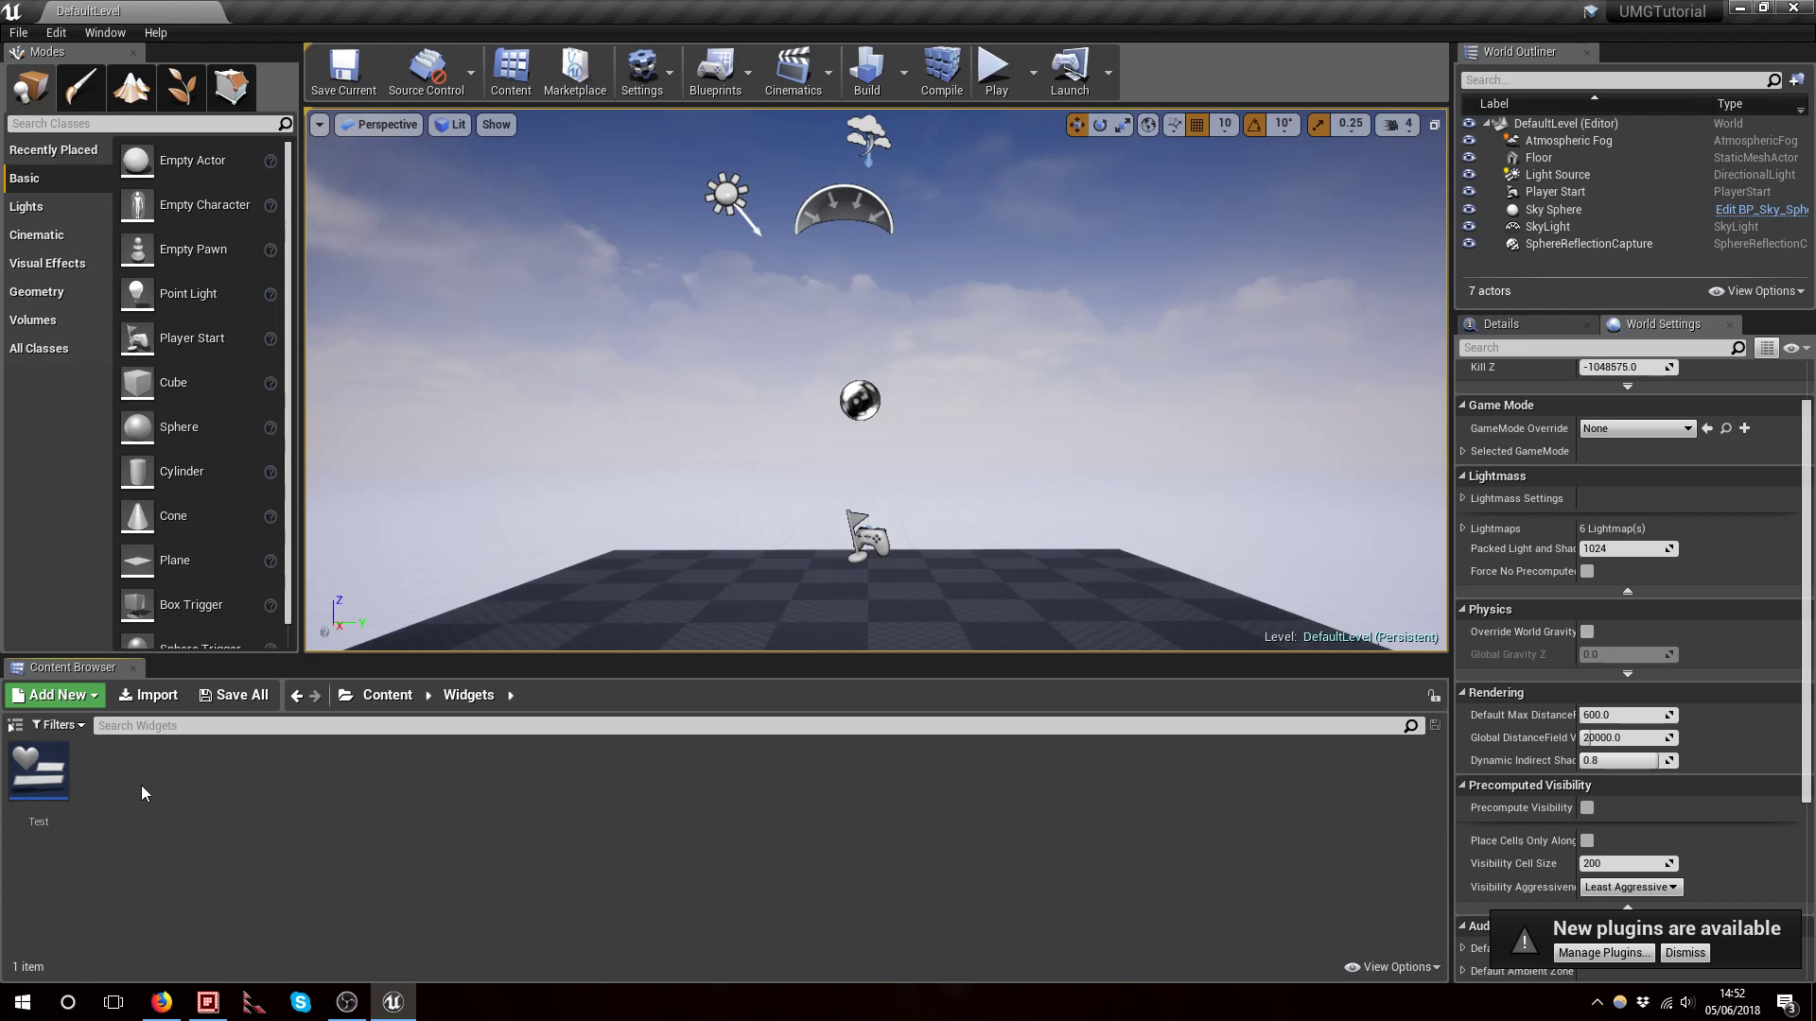
Create a new Widget Blueprint in the Widgets folder, keeping the default name NewWidgetBlueprint
{"action": "right_click", "coordinate": [115, 776]}
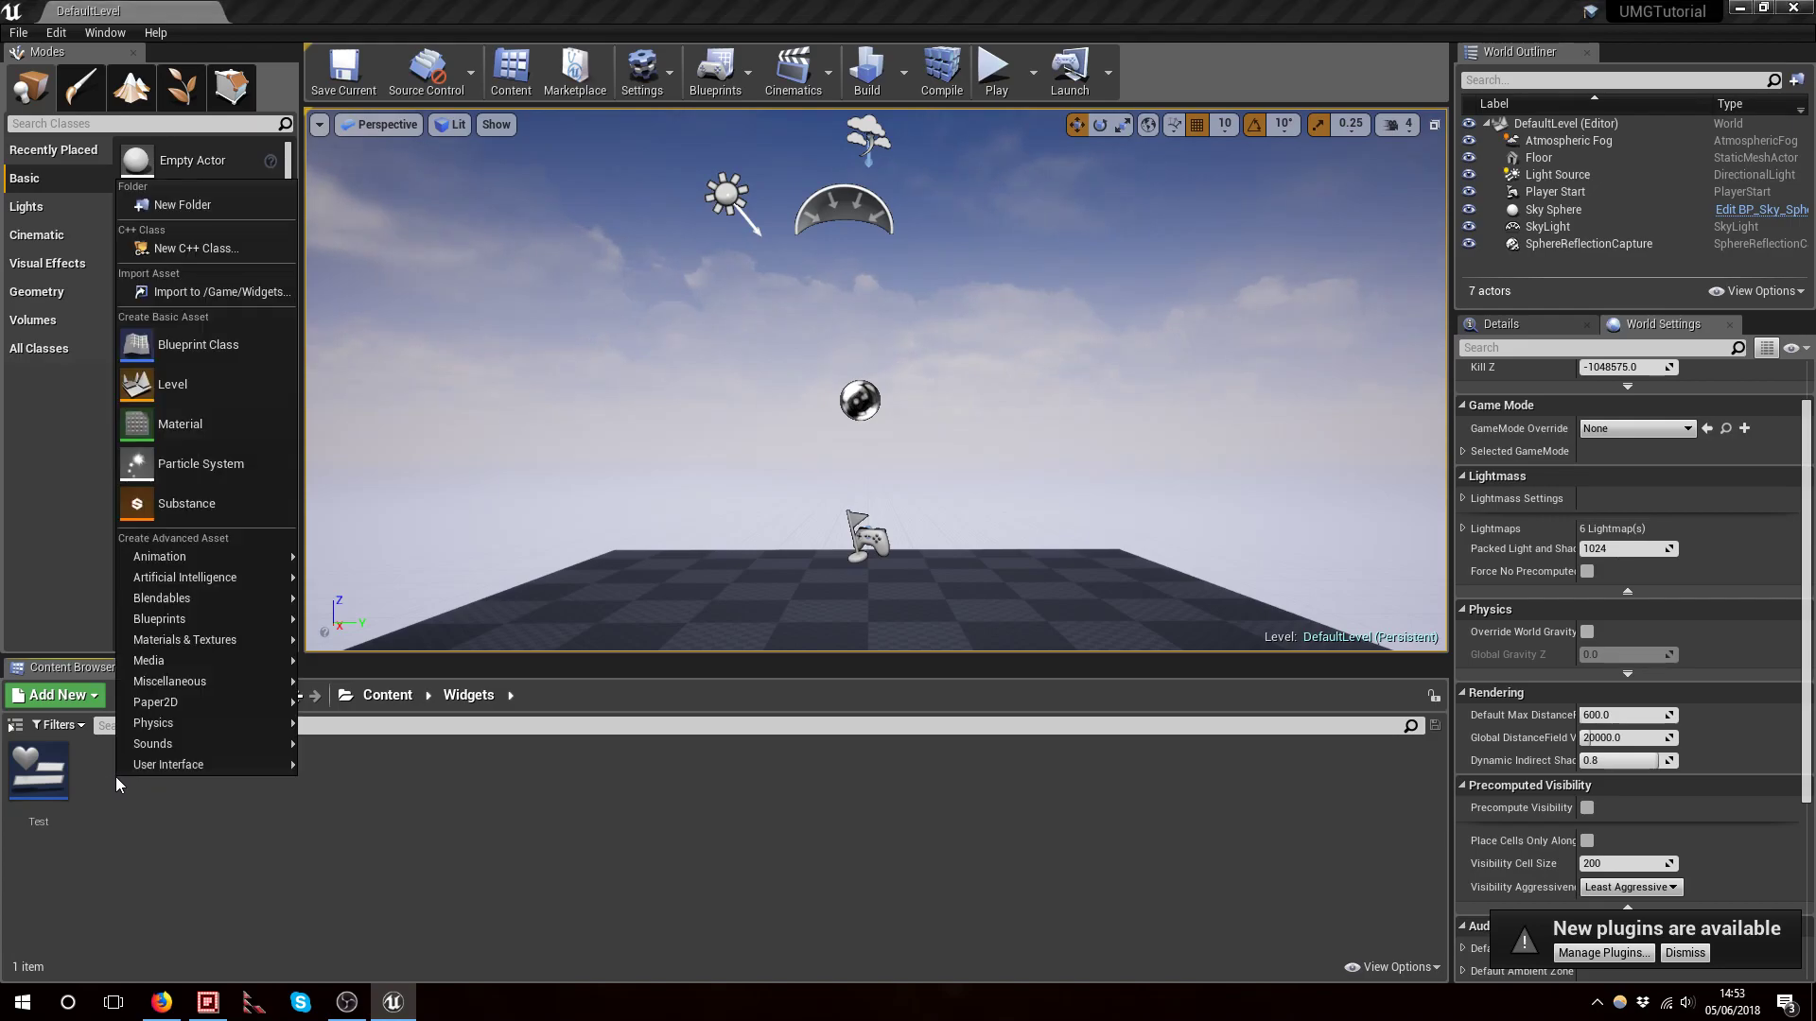
{"action": "mouse_move", "coordinate": [168, 765]}
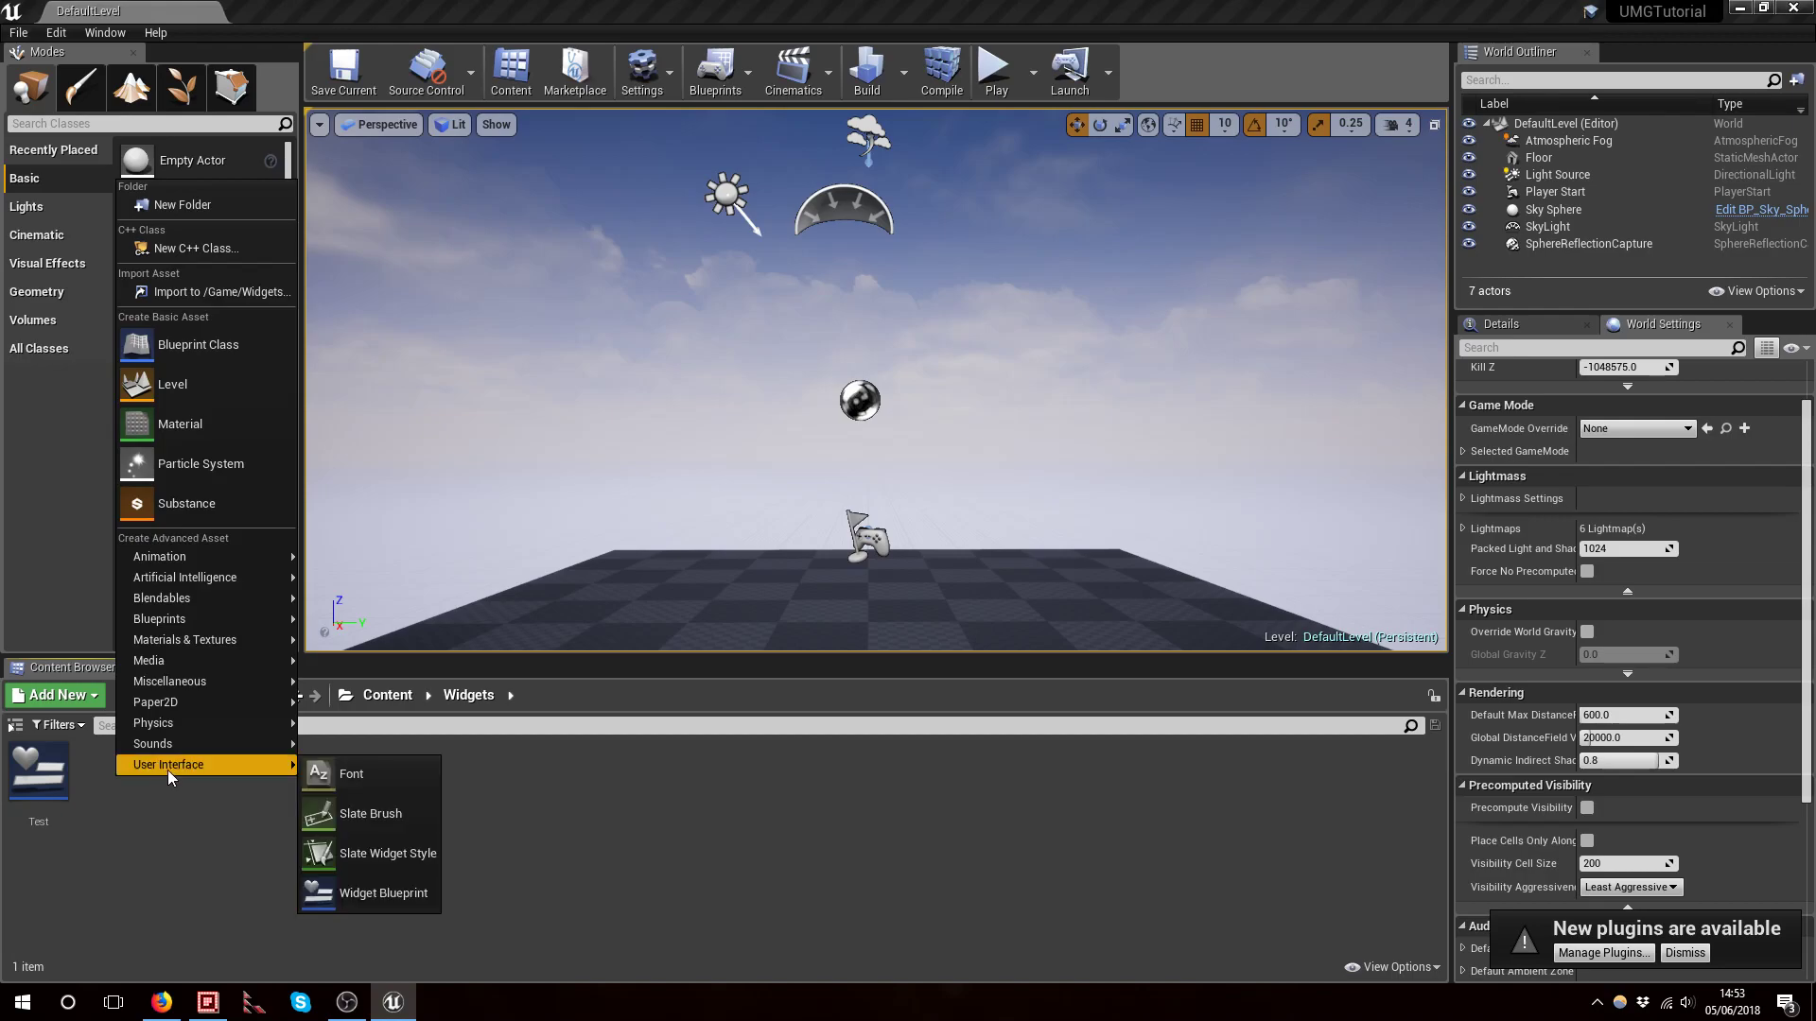
{"action": "left_click", "coordinate": [343, 894]}
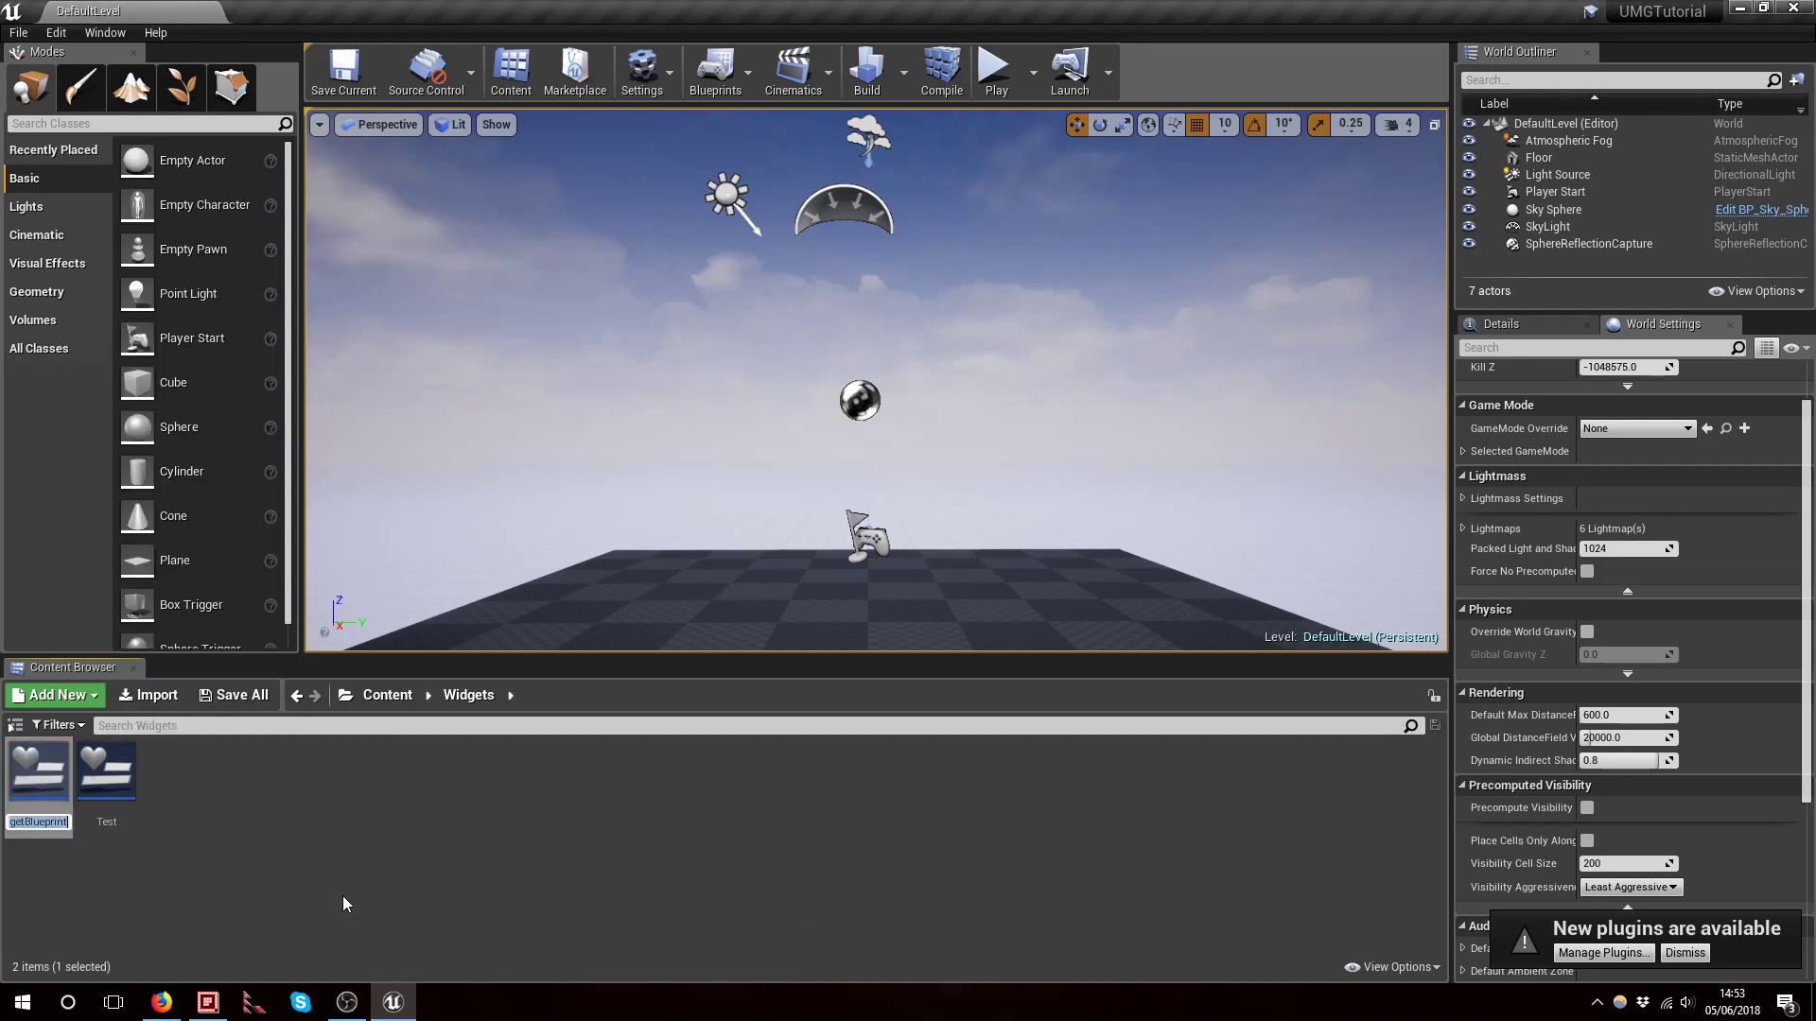
{"action": "key", "text": "Return"}
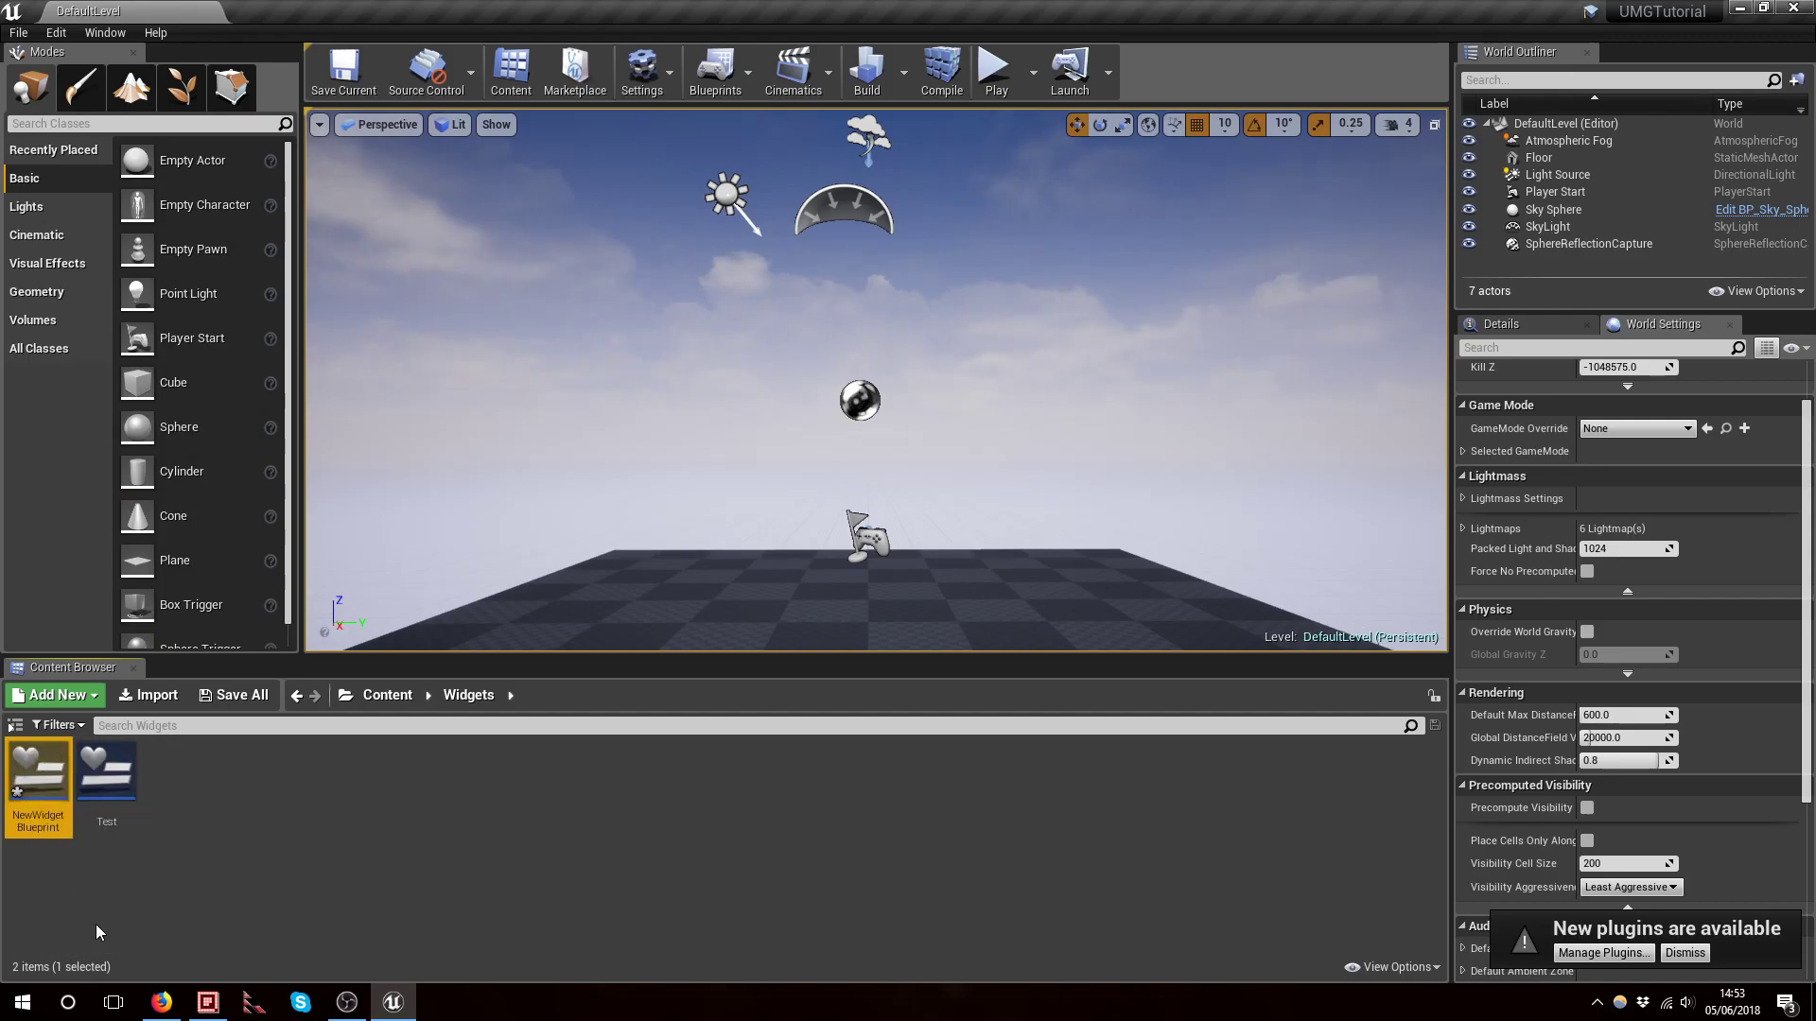
Open NewWidgetBlueprint in the widget editor and maximize the editor window
{"action": "double_click", "coordinate": [38, 814]}
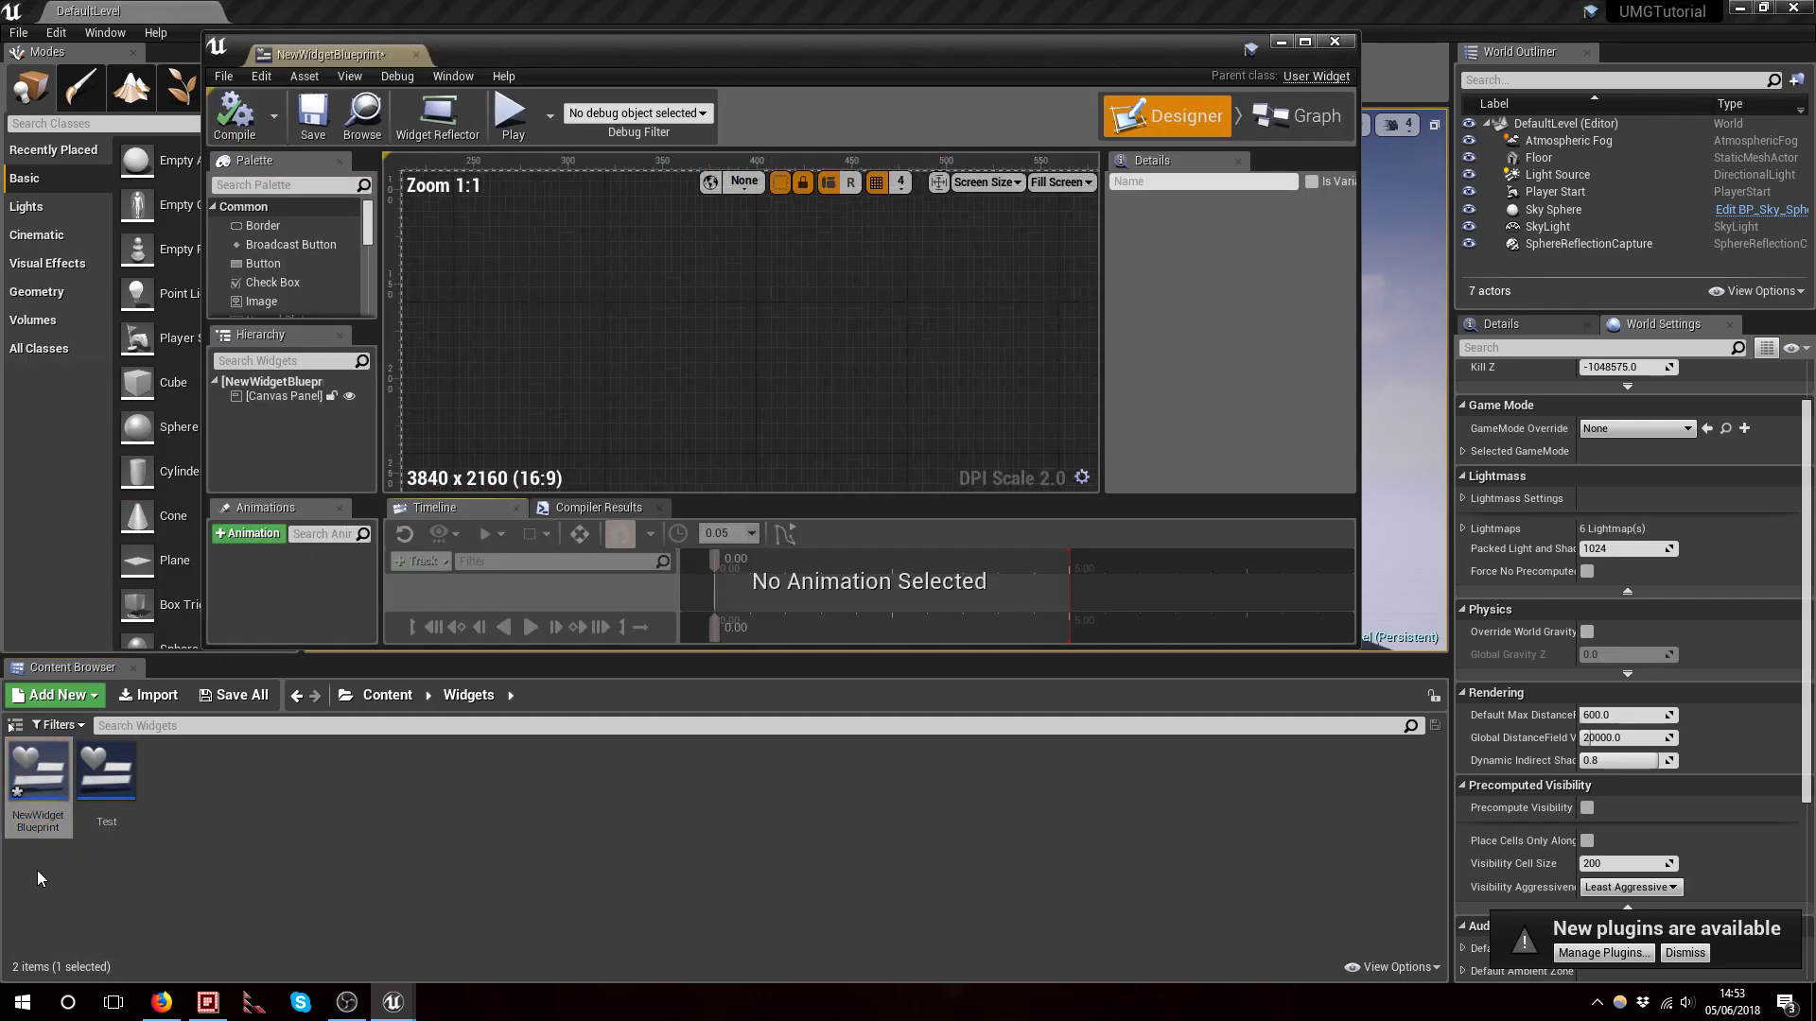
{"action": "left_click", "coordinate": [1304, 41]}
Browse the palette's widget categories down to the User Created section
{"action": "right_click_drag", "start_coordinate": [945, 551], "coordinate": [1037, 640]}
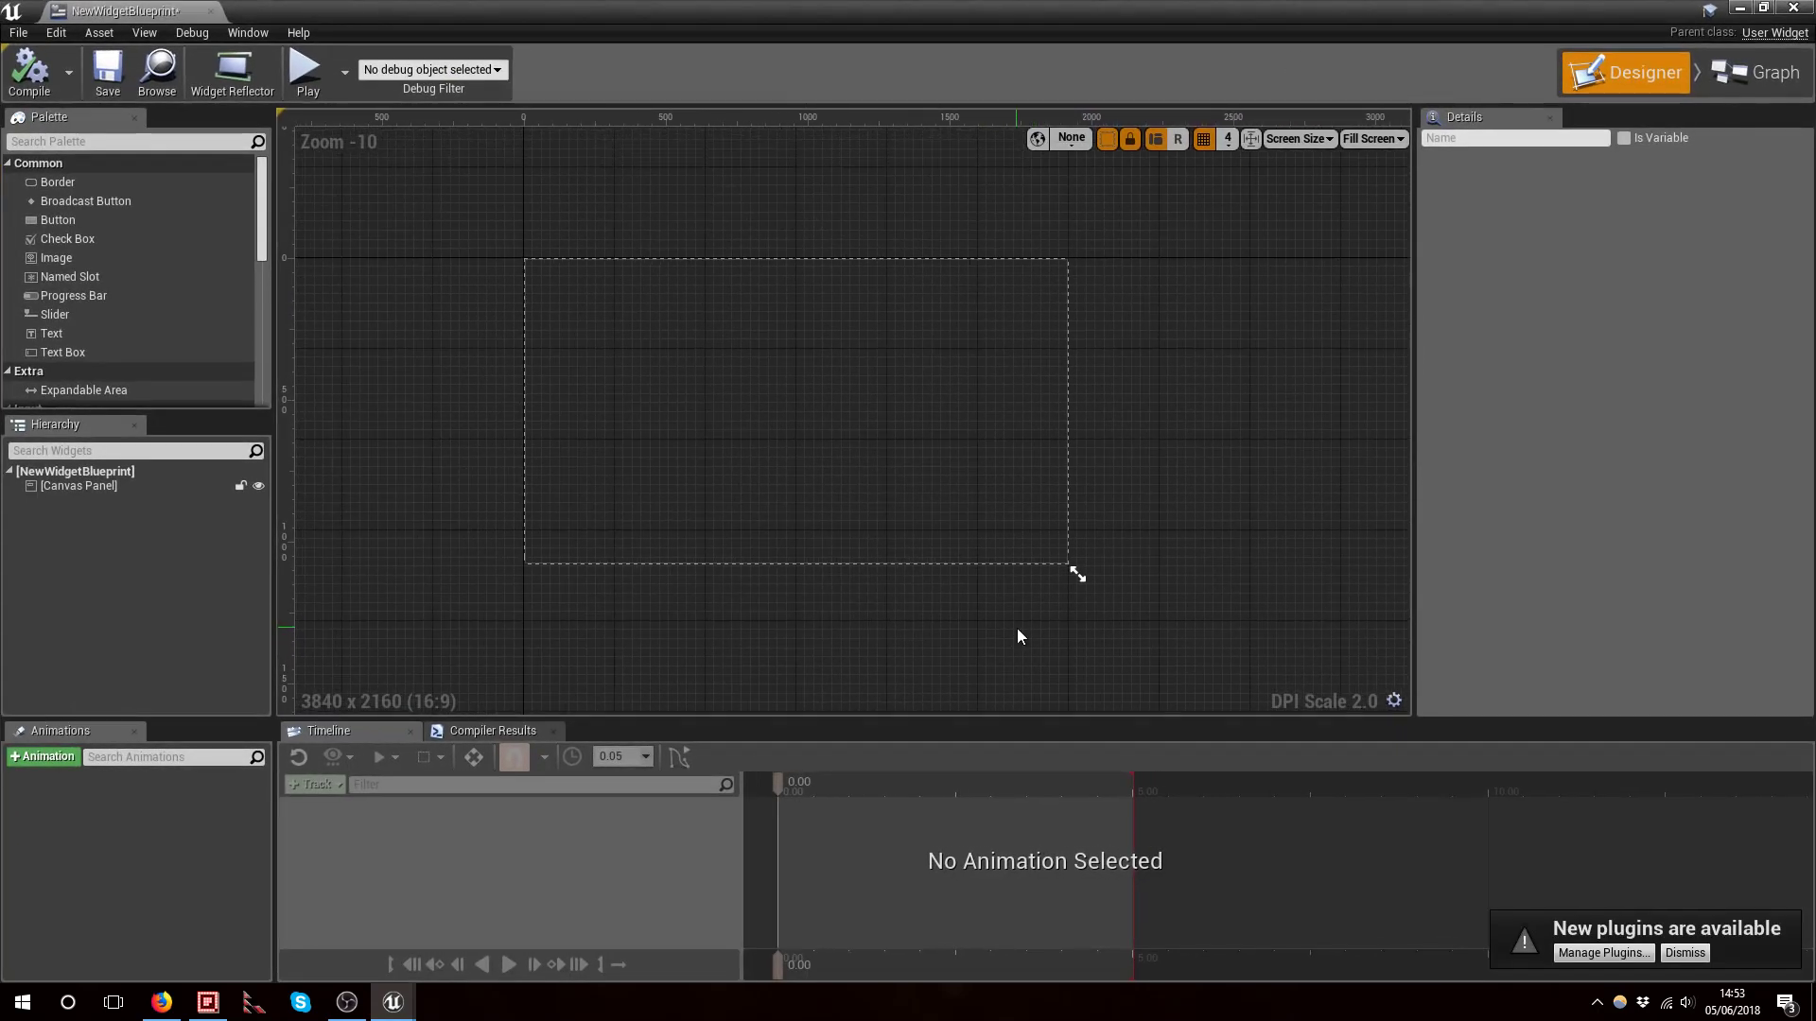
{"action": "right_click_drag", "start_coordinate": [940, 569], "coordinate": [915, 590]}
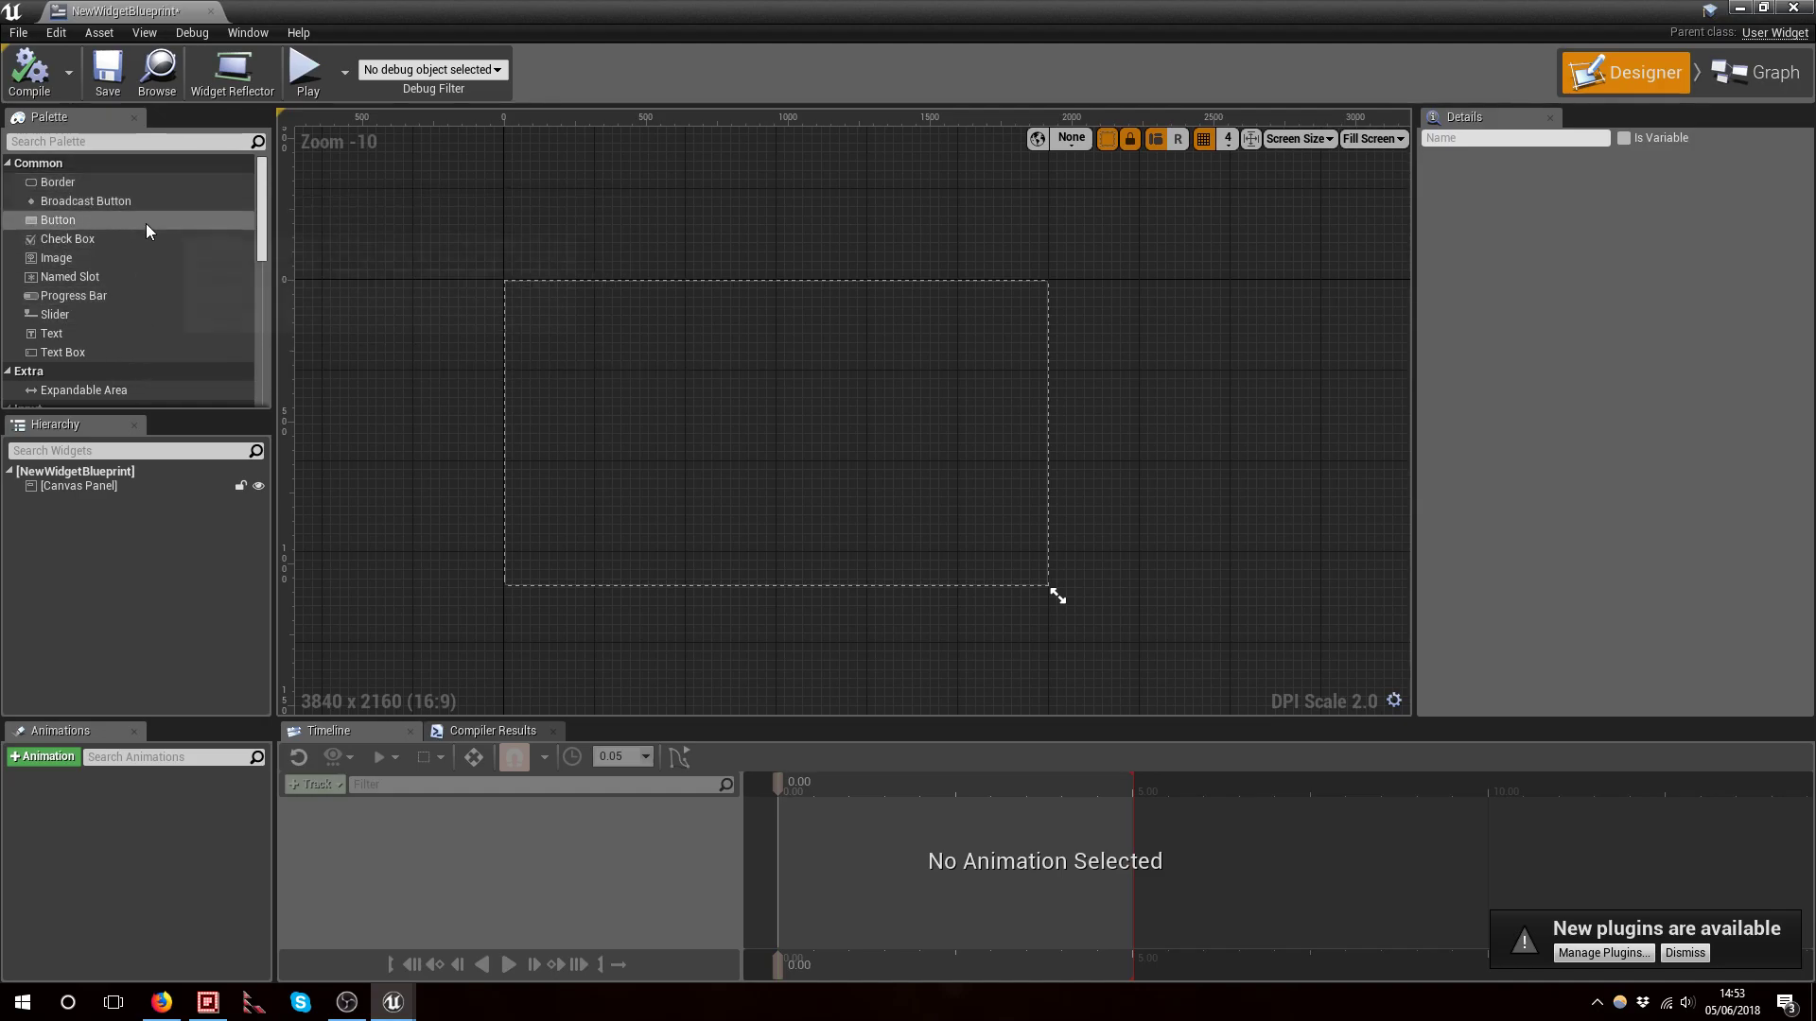
{"action": "scroll", "coordinate": [146, 223], "scroll_direction": "down", "scroll_amount": 3}
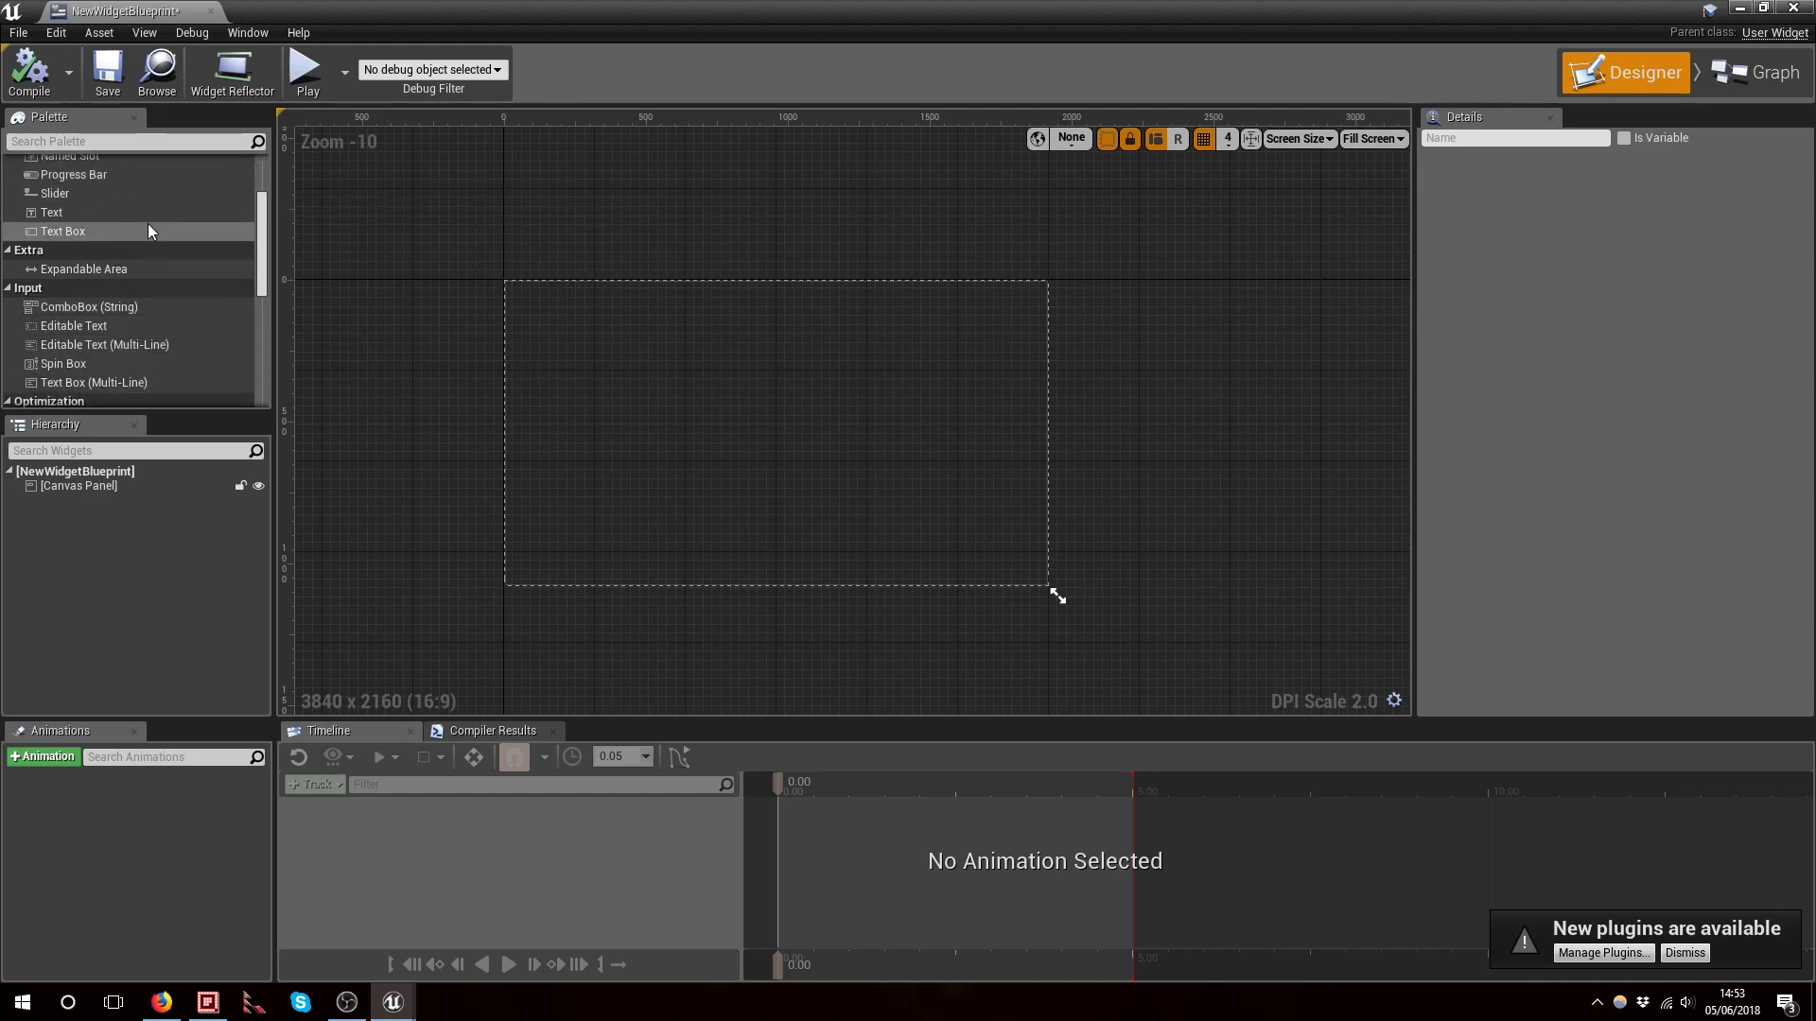
{"action": "scroll", "coordinate": [147, 227], "scroll_direction": "down", "scroll_amount": 5}
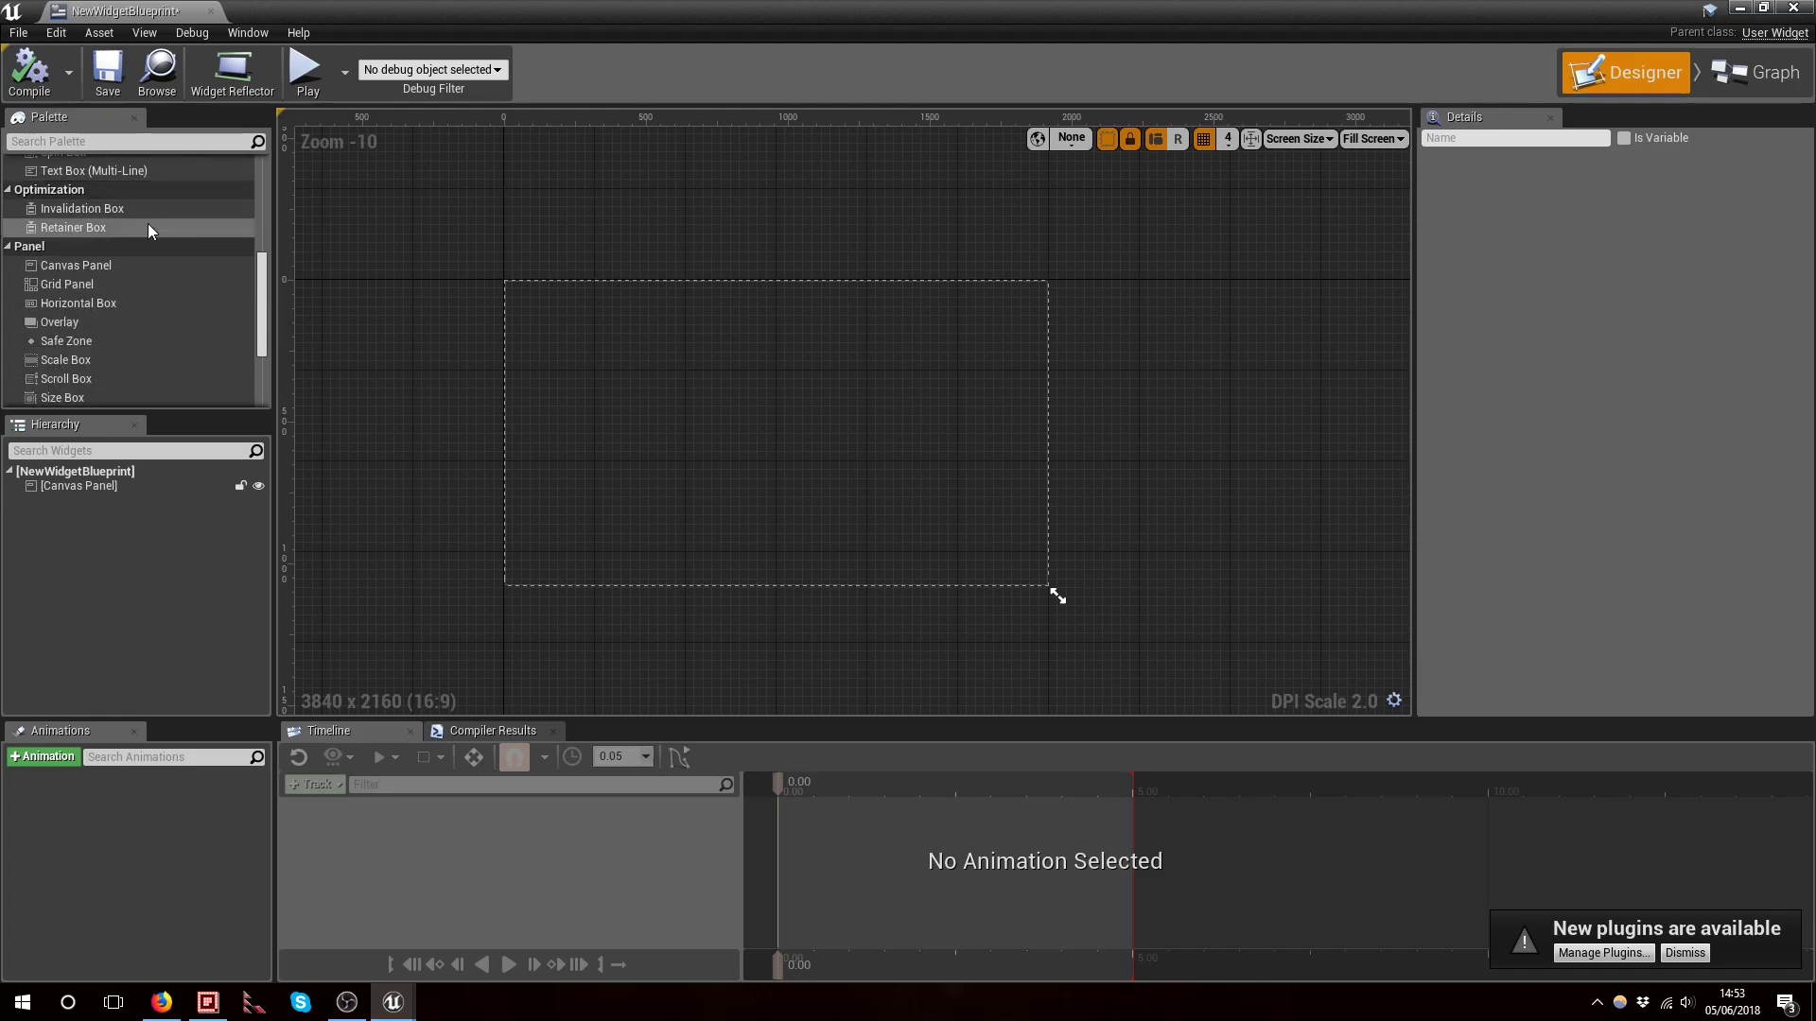
{"action": "scroll", "coordinate": [148, 227], "scroll_direction": "up", "scroll_amount": 8}
{"action": "scroll", "coordinate": [148, 227], "scroll_direction": "up", "scroll_amount": 1}
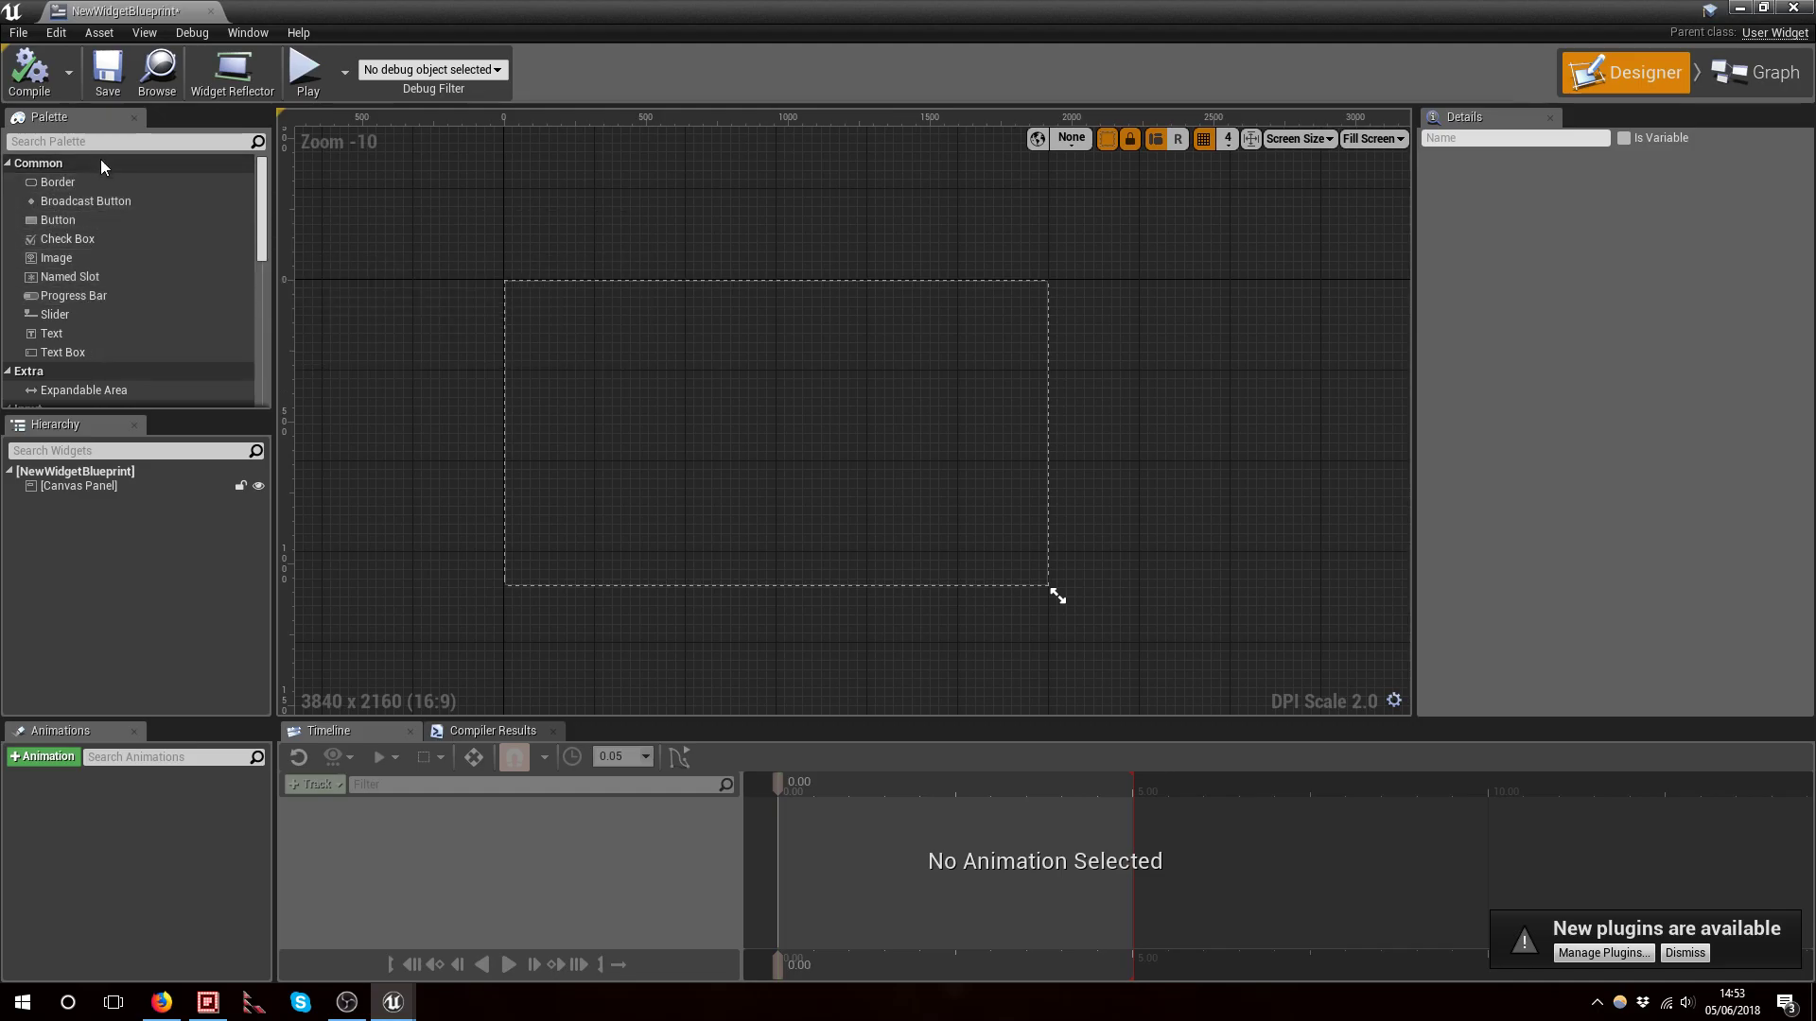
{"action": "scroll", "coordinate": [122, 271], "scroll_direction": "down", "scroll_amount": 4}
{"action": "scroll", "coordinate": [133, 276], "scroll_direction": "down", "scroll_amount": 2}
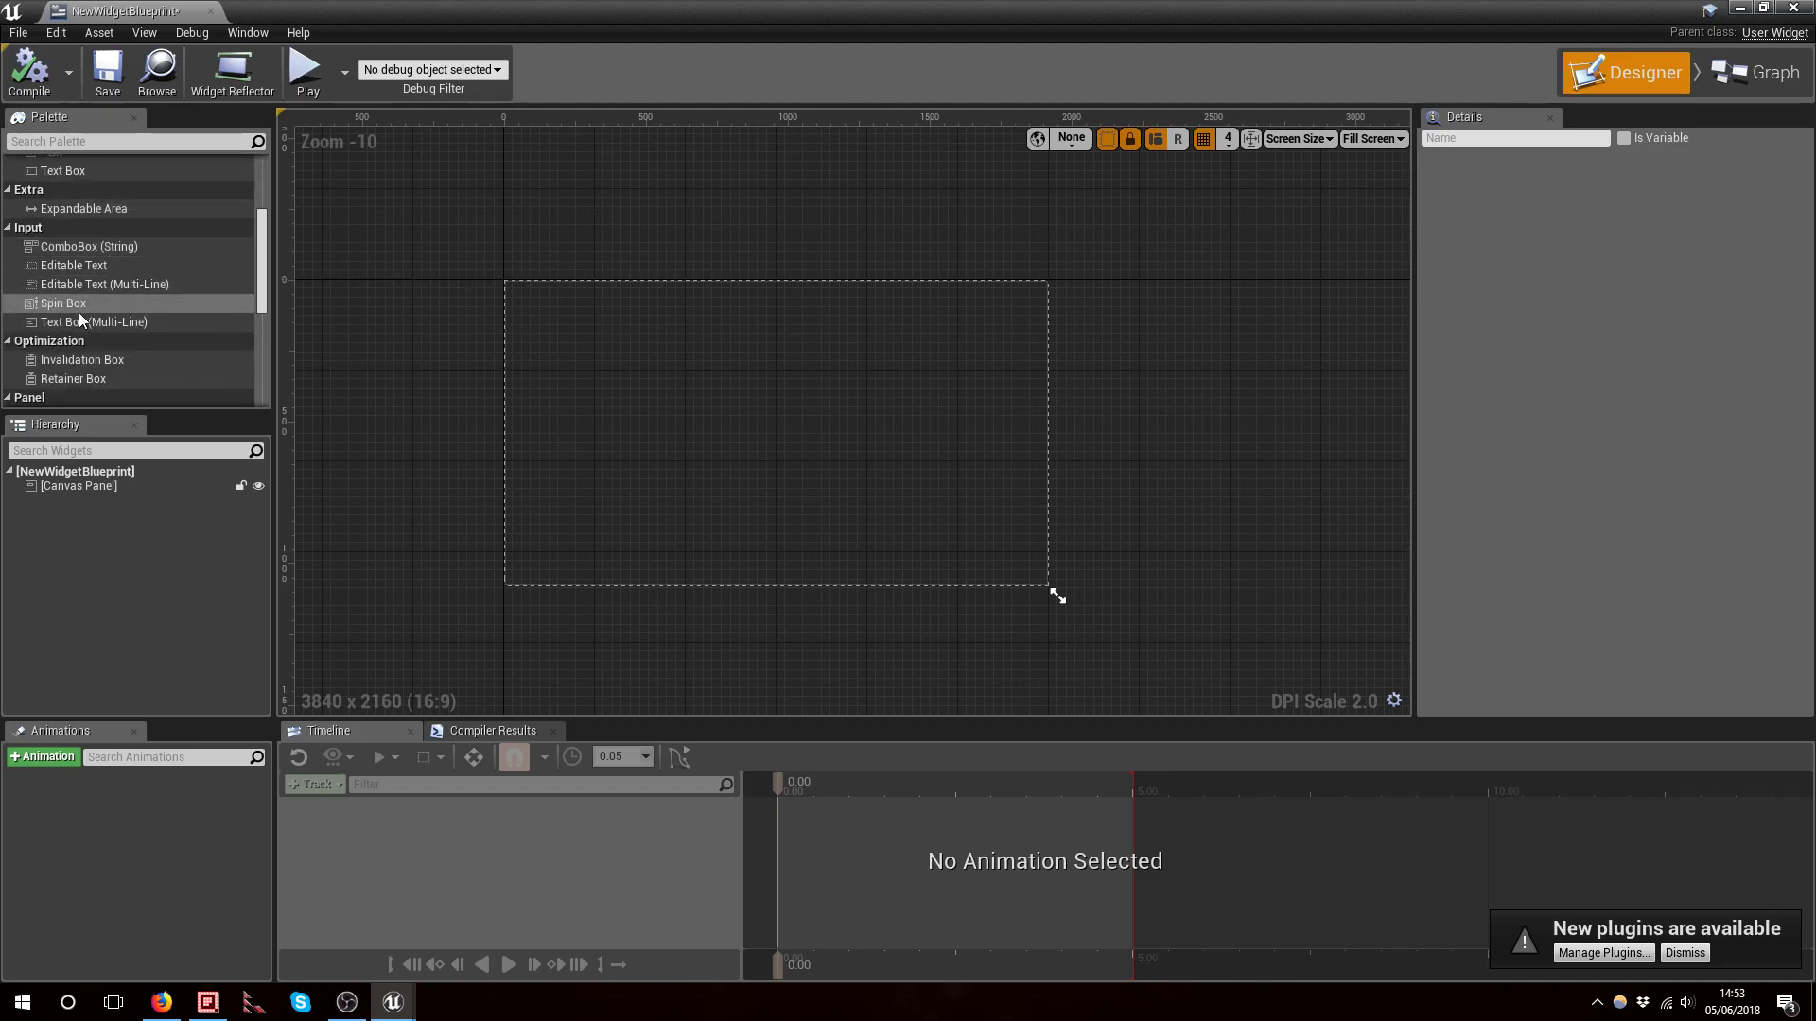
{"action": "scroll", "coordinate": [139, 313], "scroll_direction": "down", "scroll_amount": 3}
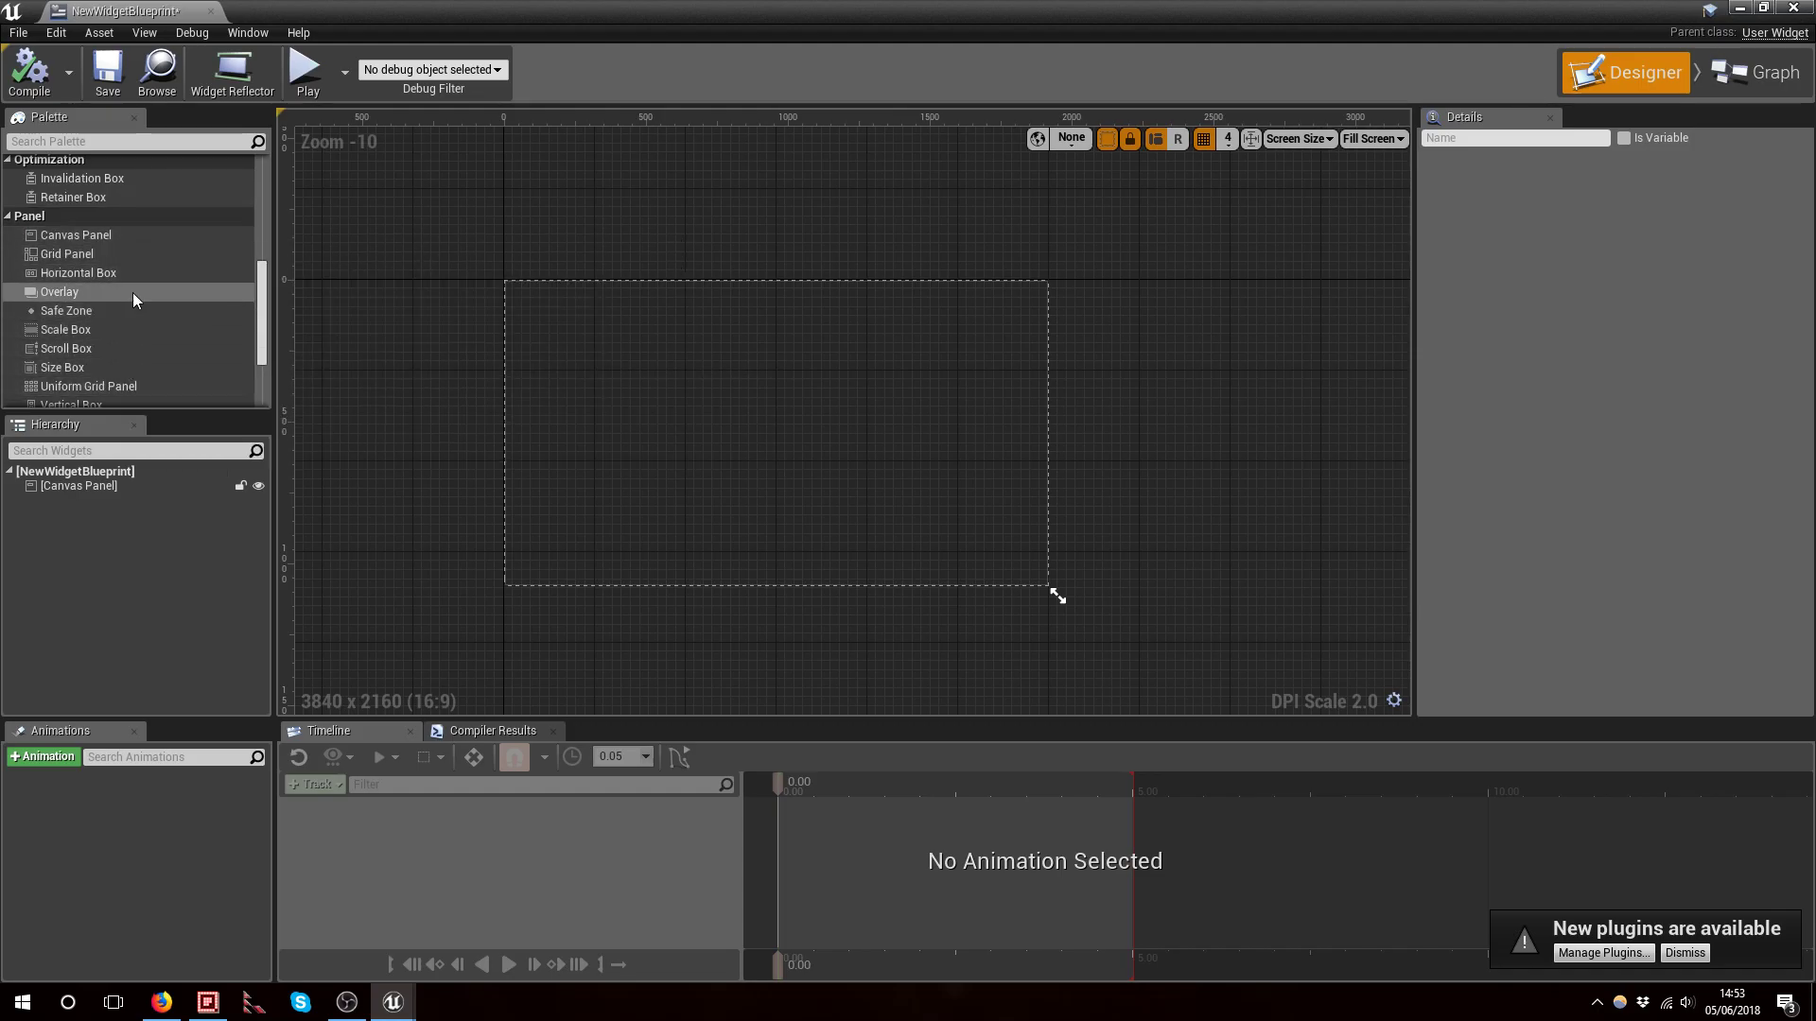
{"action": "scroll", "coordinate": [138, 270], "scroll_direction": "down", "scroll_amount": 2}
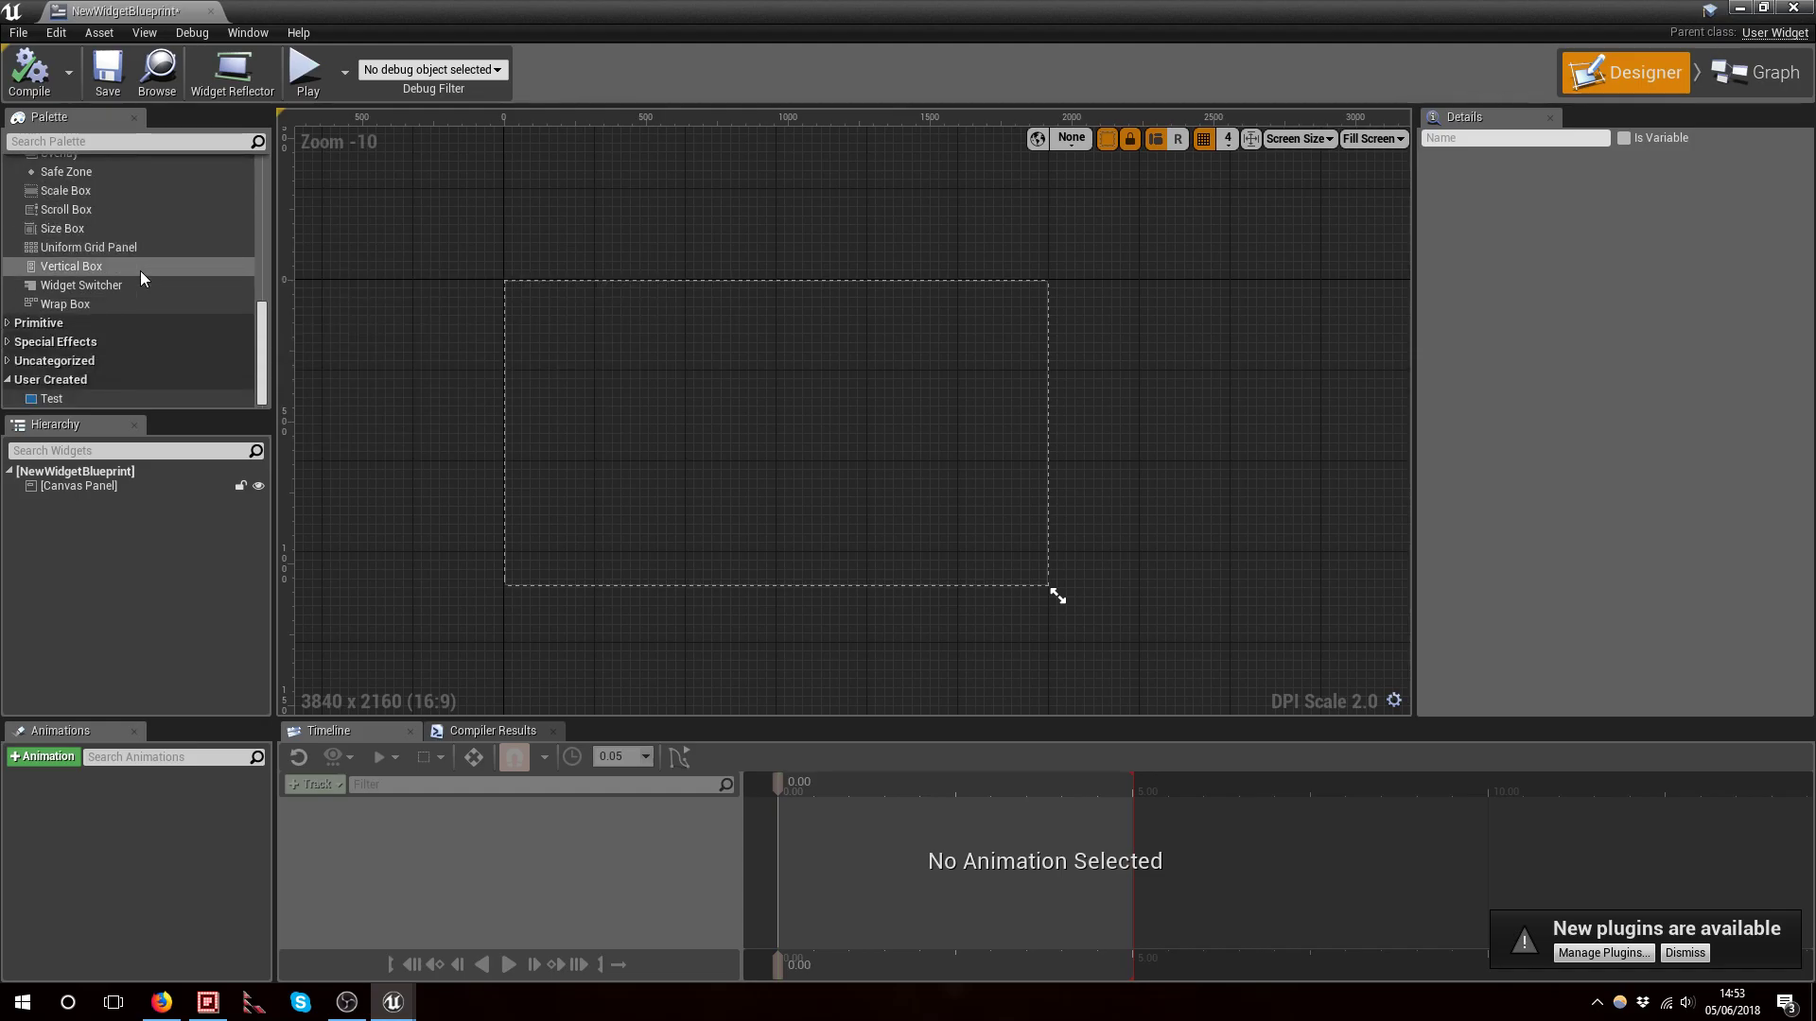
{"action": "scroll", "coordinate": [83, 280], "scroll_direction": "down", "scroll_amount": 1}
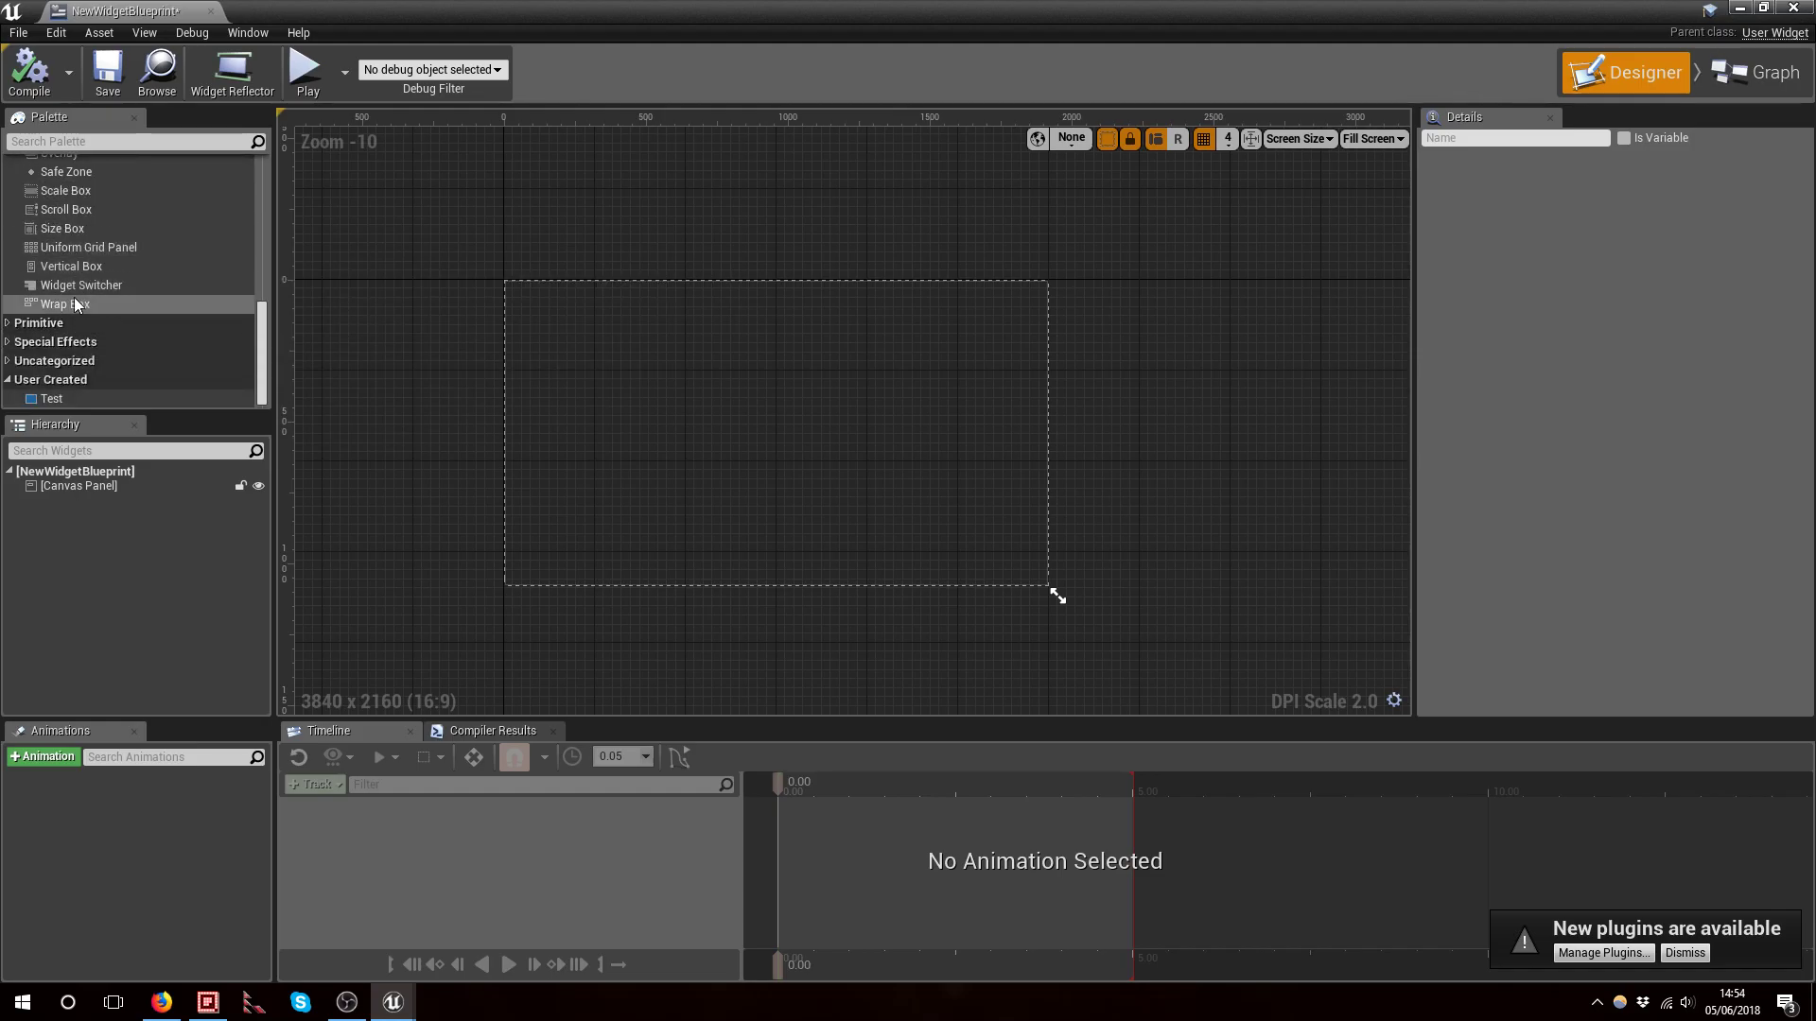
{"action": "left_click", "coordinate": [66, 398]}
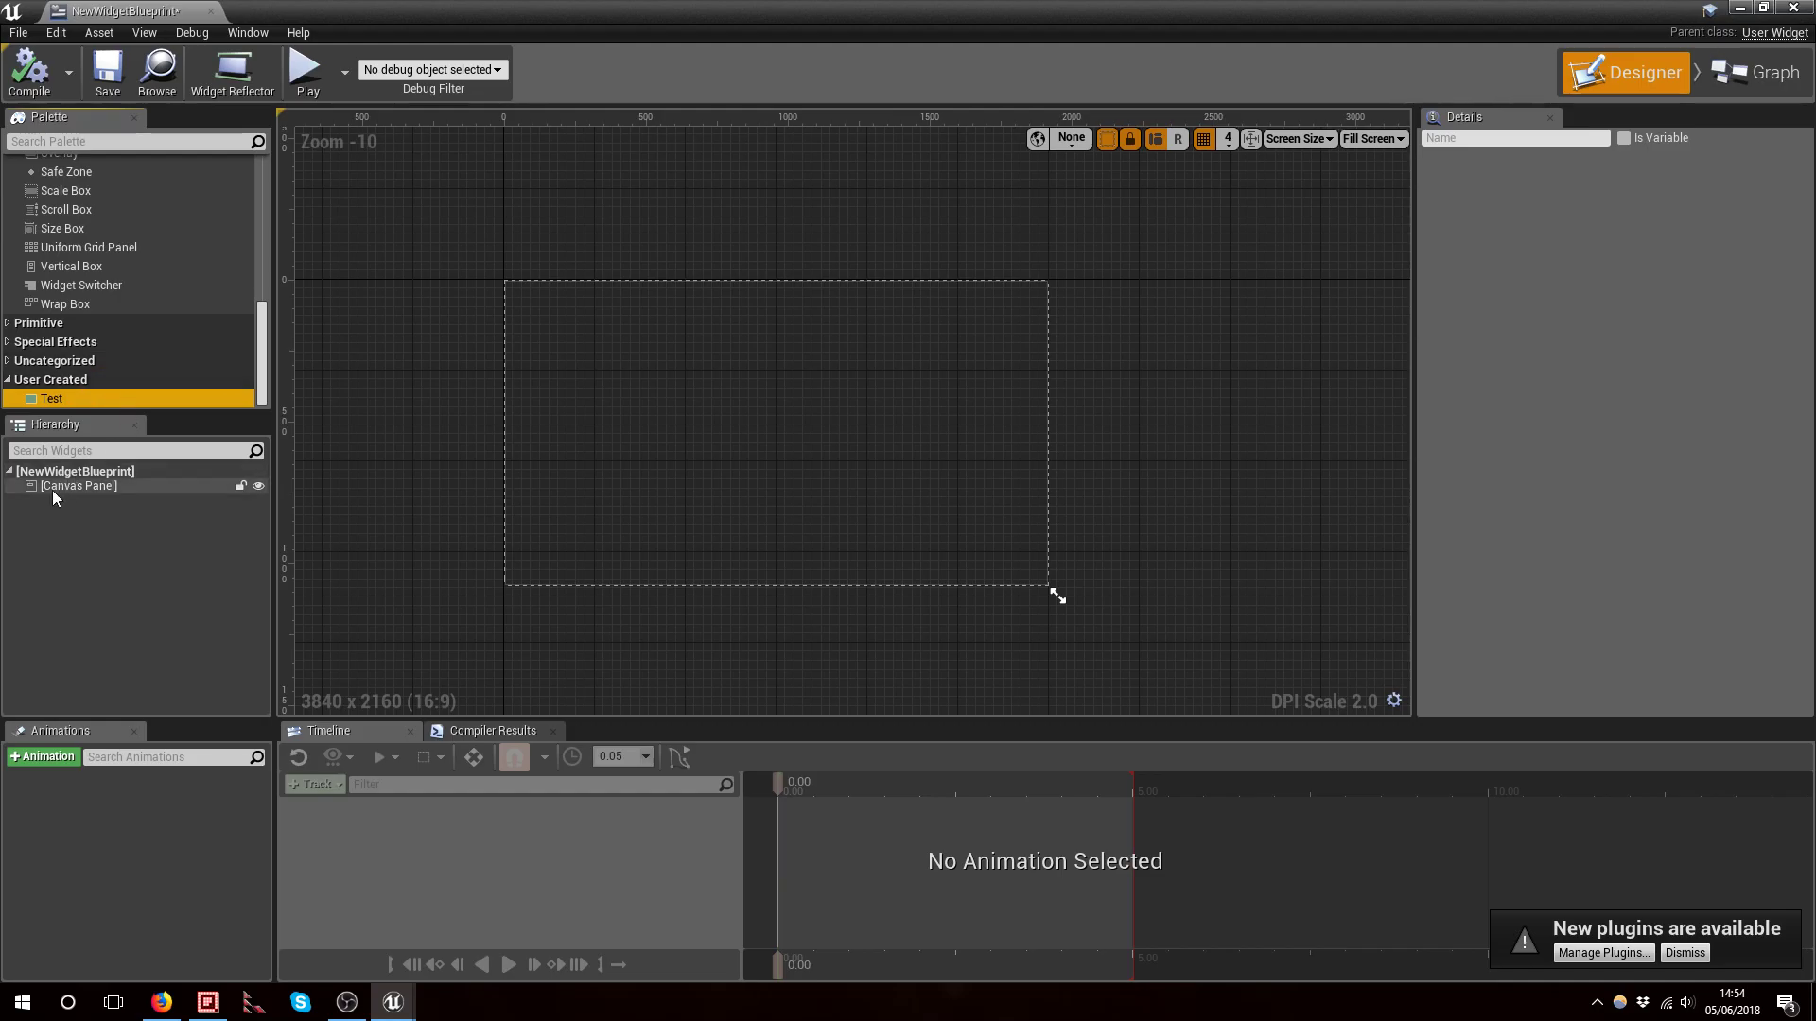
{"action": "left_click", "coordinate": [70, 419]}
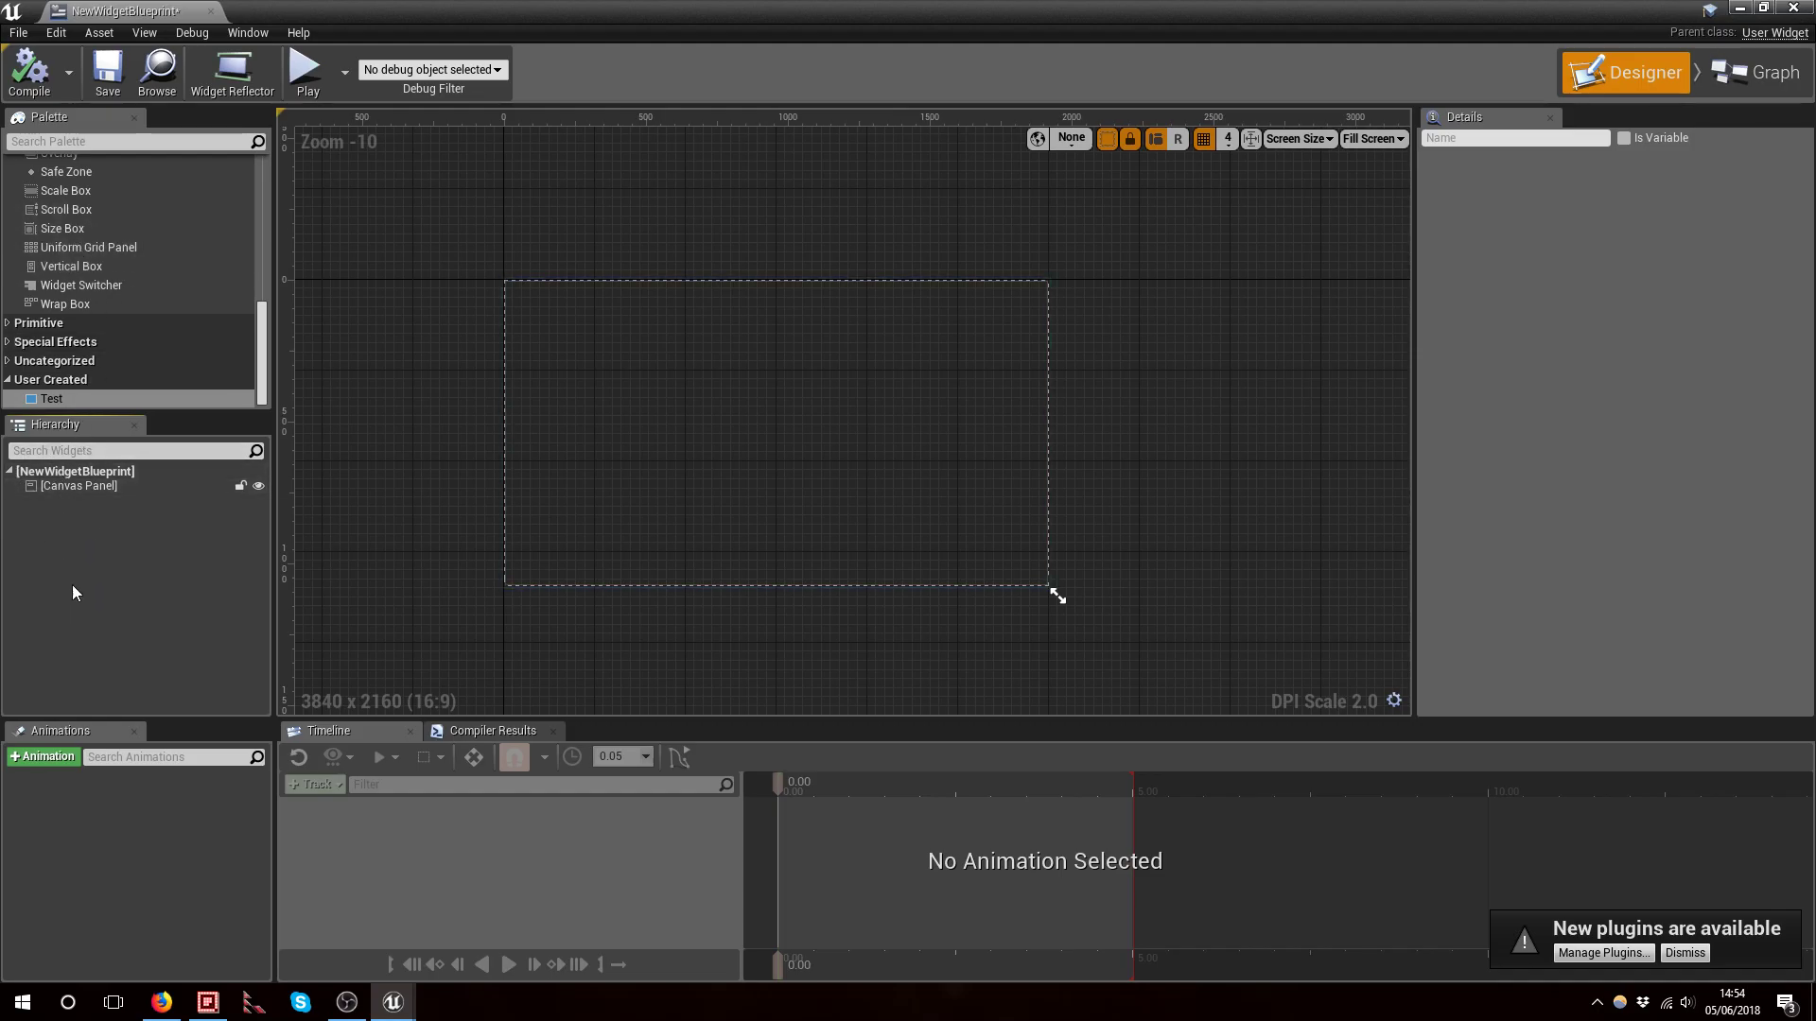
Add a Border widget into the Canvas Panel through the widget hierarchy
{"action": "left_click", "coordinate": [47, 486]}
{"action": "left_click", "coordinate": [34, 472]}
{"action": "left_click", "coordinate": [50, 486]}
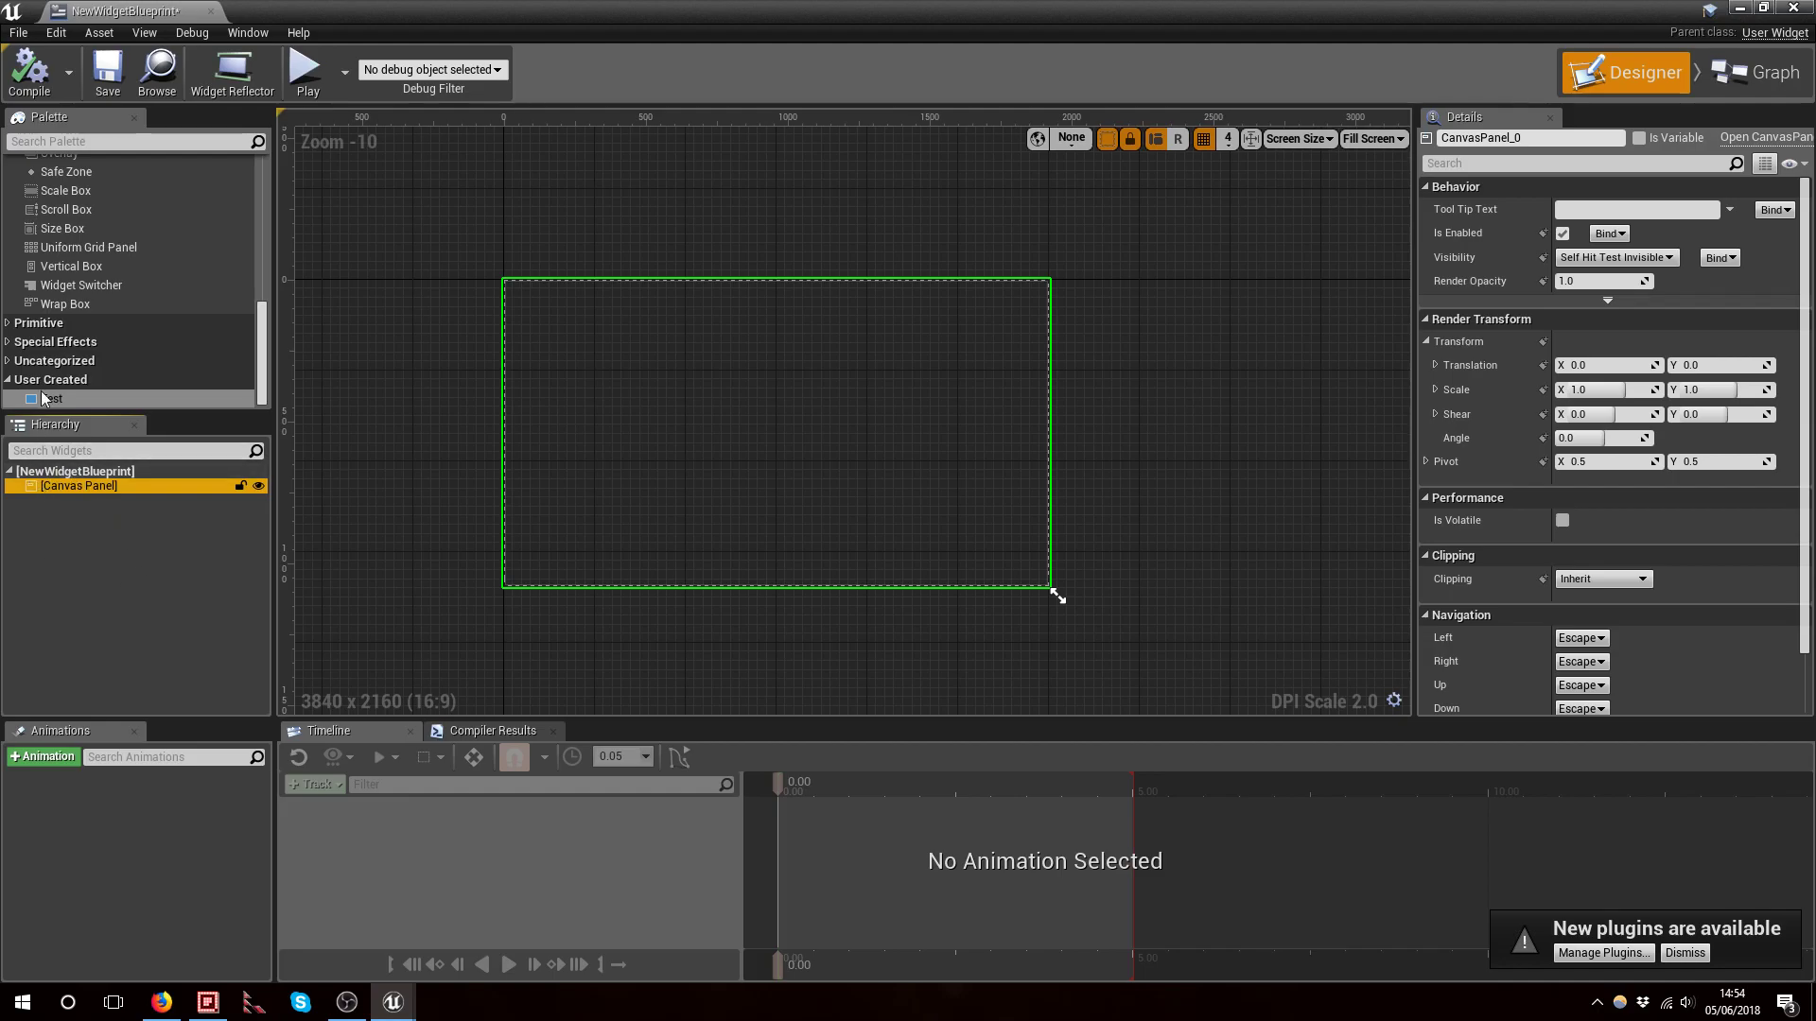
{"action": "scroll", "coordinate": [72, 270], "scroll_direction": "up", "scroll_amount": 8}
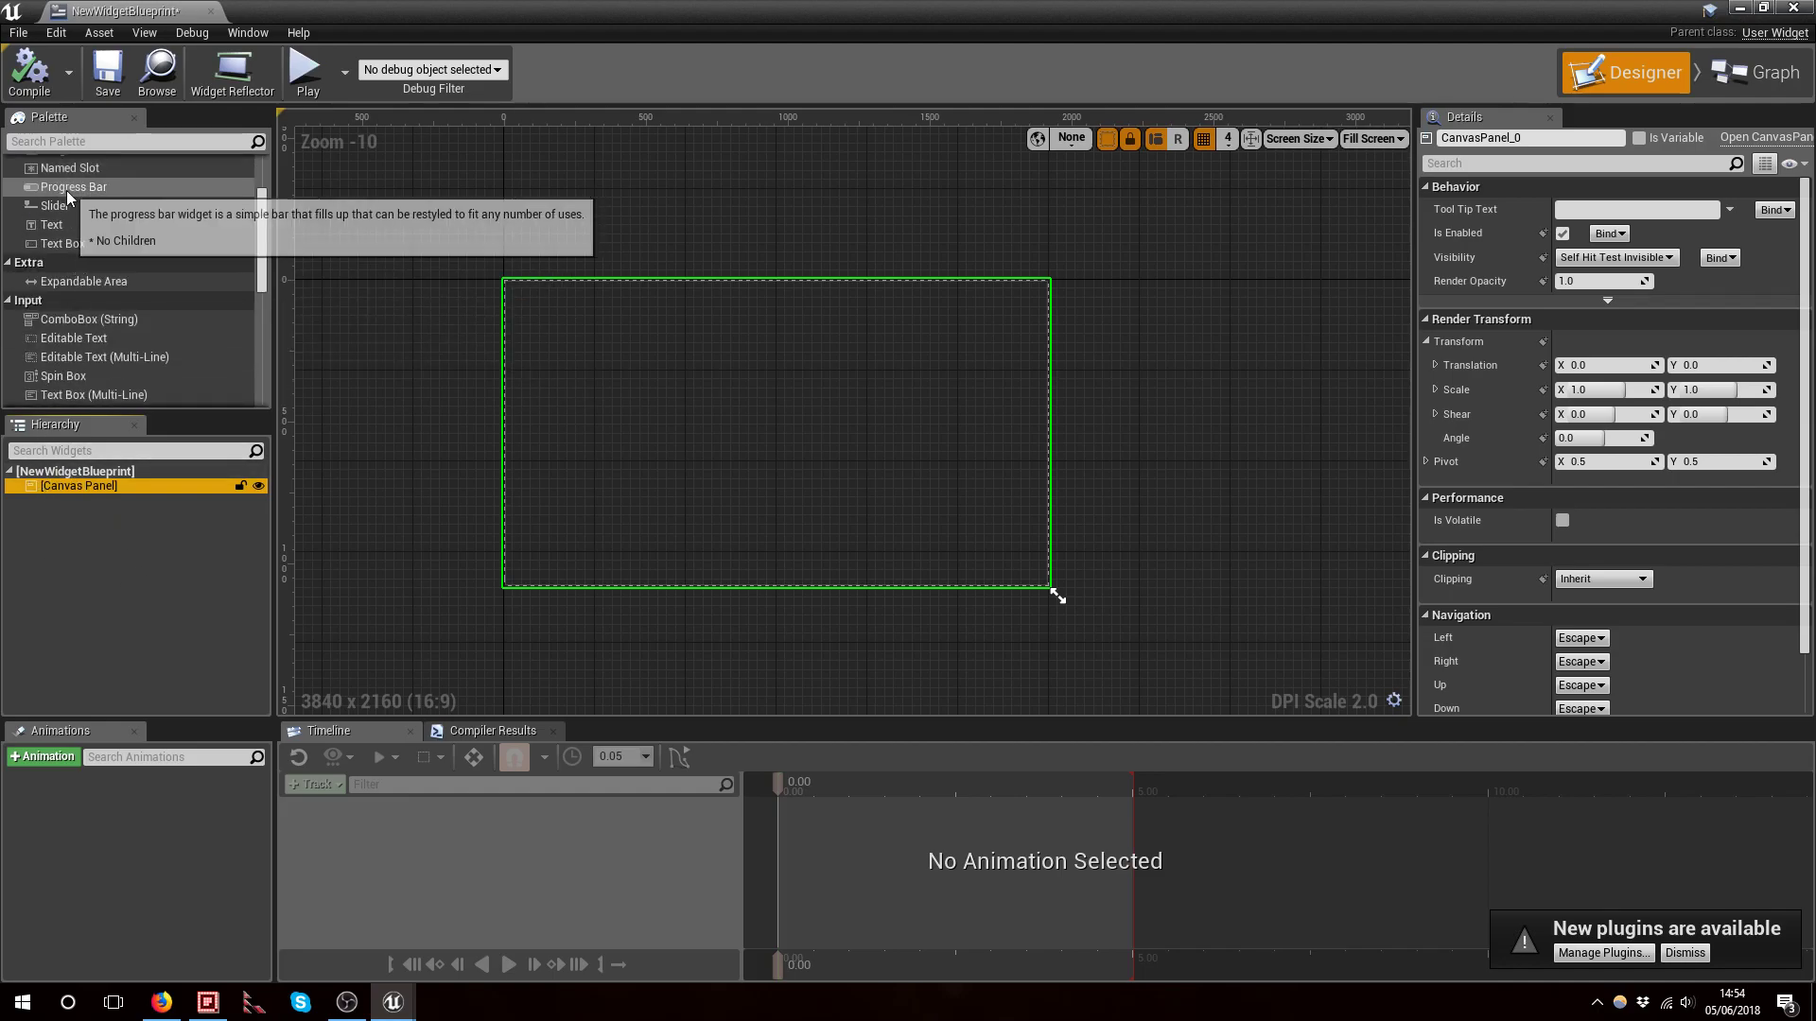
{"action": "scroll", "coordinate": [66, 190], "scroll_direction": "up", "scroll_amount": 3}
{"action": "left_click_drag", "start_coordinate": [66, 187], "coordinate": [94, 486]}
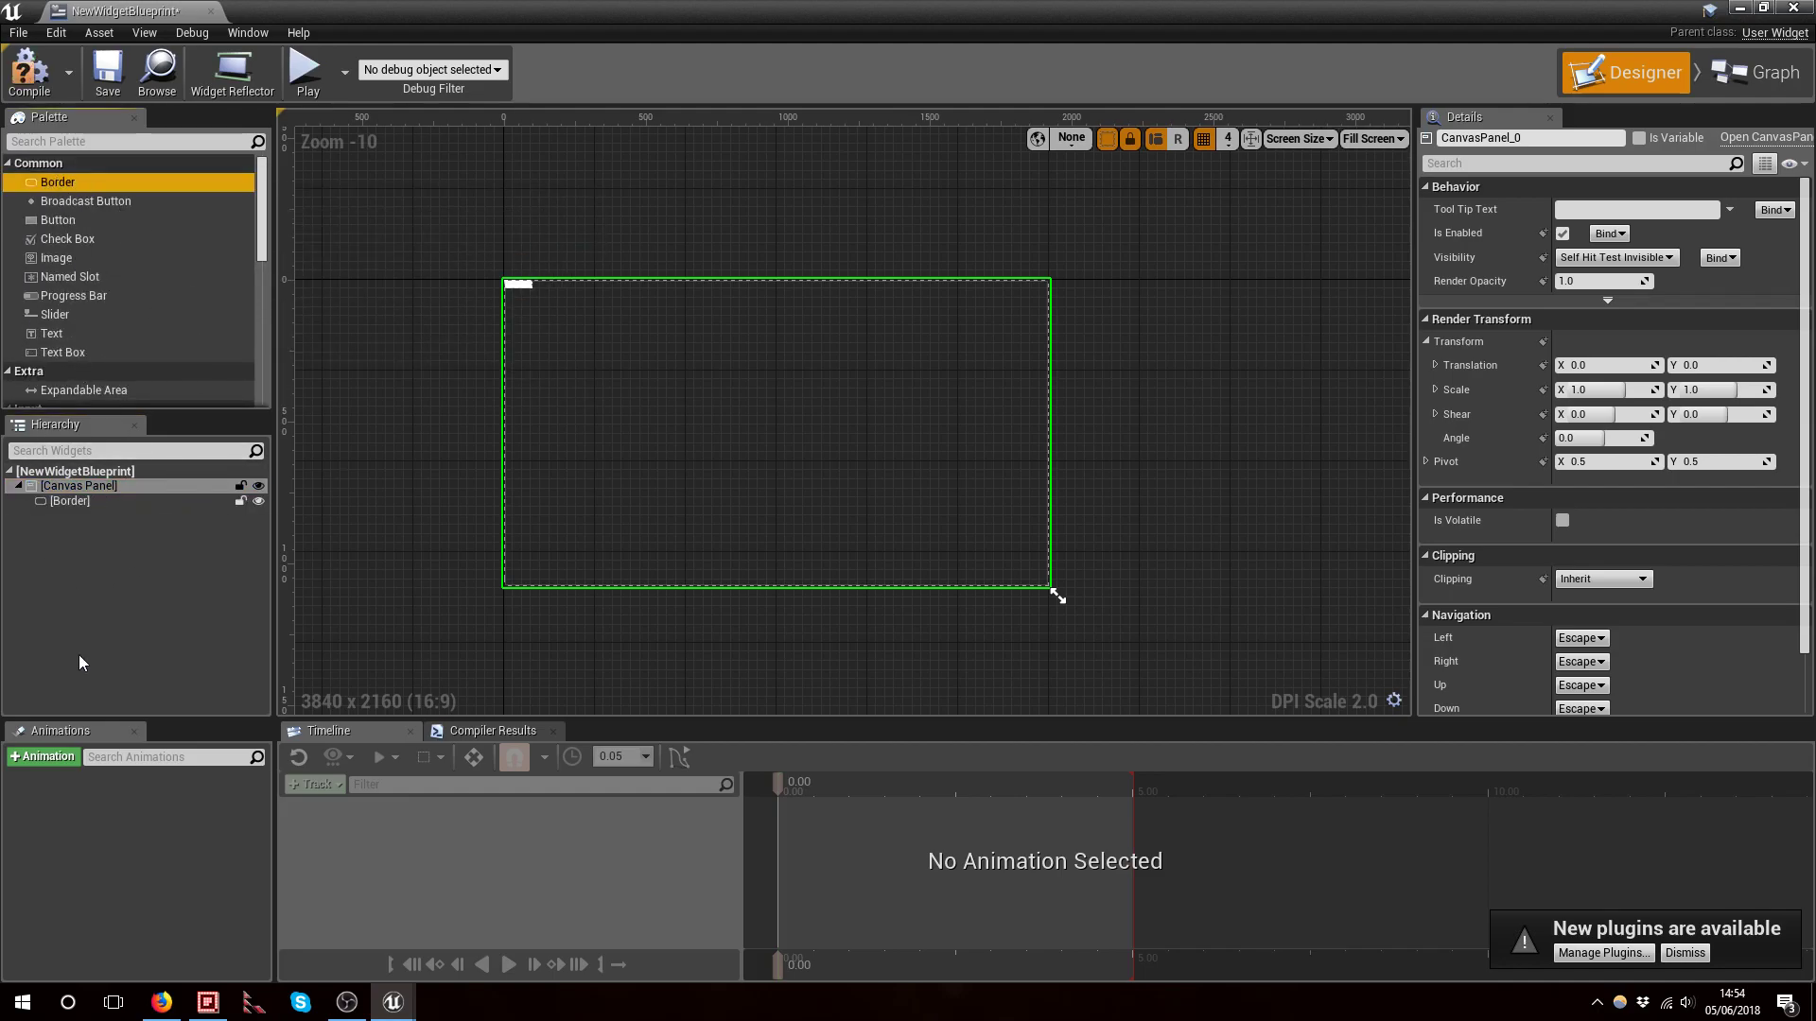
{"action": "left_click", "coordinate": [19, 484]}
{"action": "left_click", "coordinate": [20, 486]}
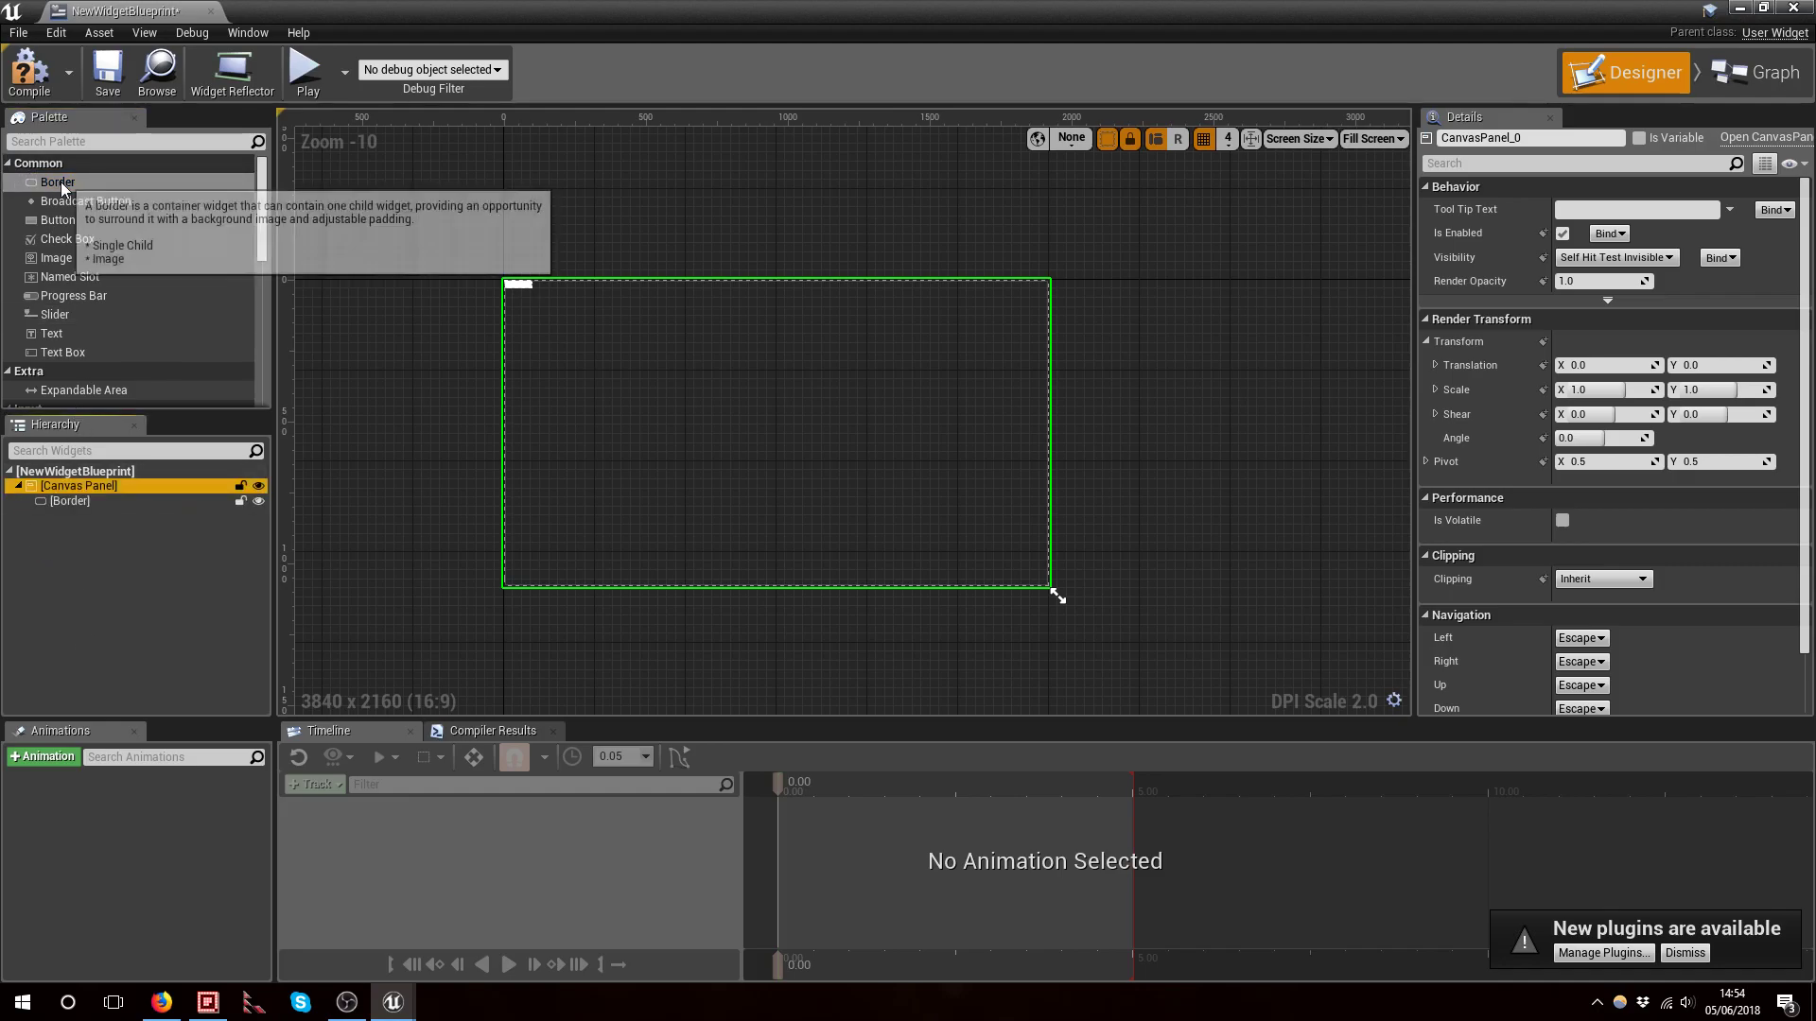
Place a second Border widget in the middle of the canvas
{"action": "left_click_drag", "start_coordinate": [61, 184], "coordinate": [749, 419]}
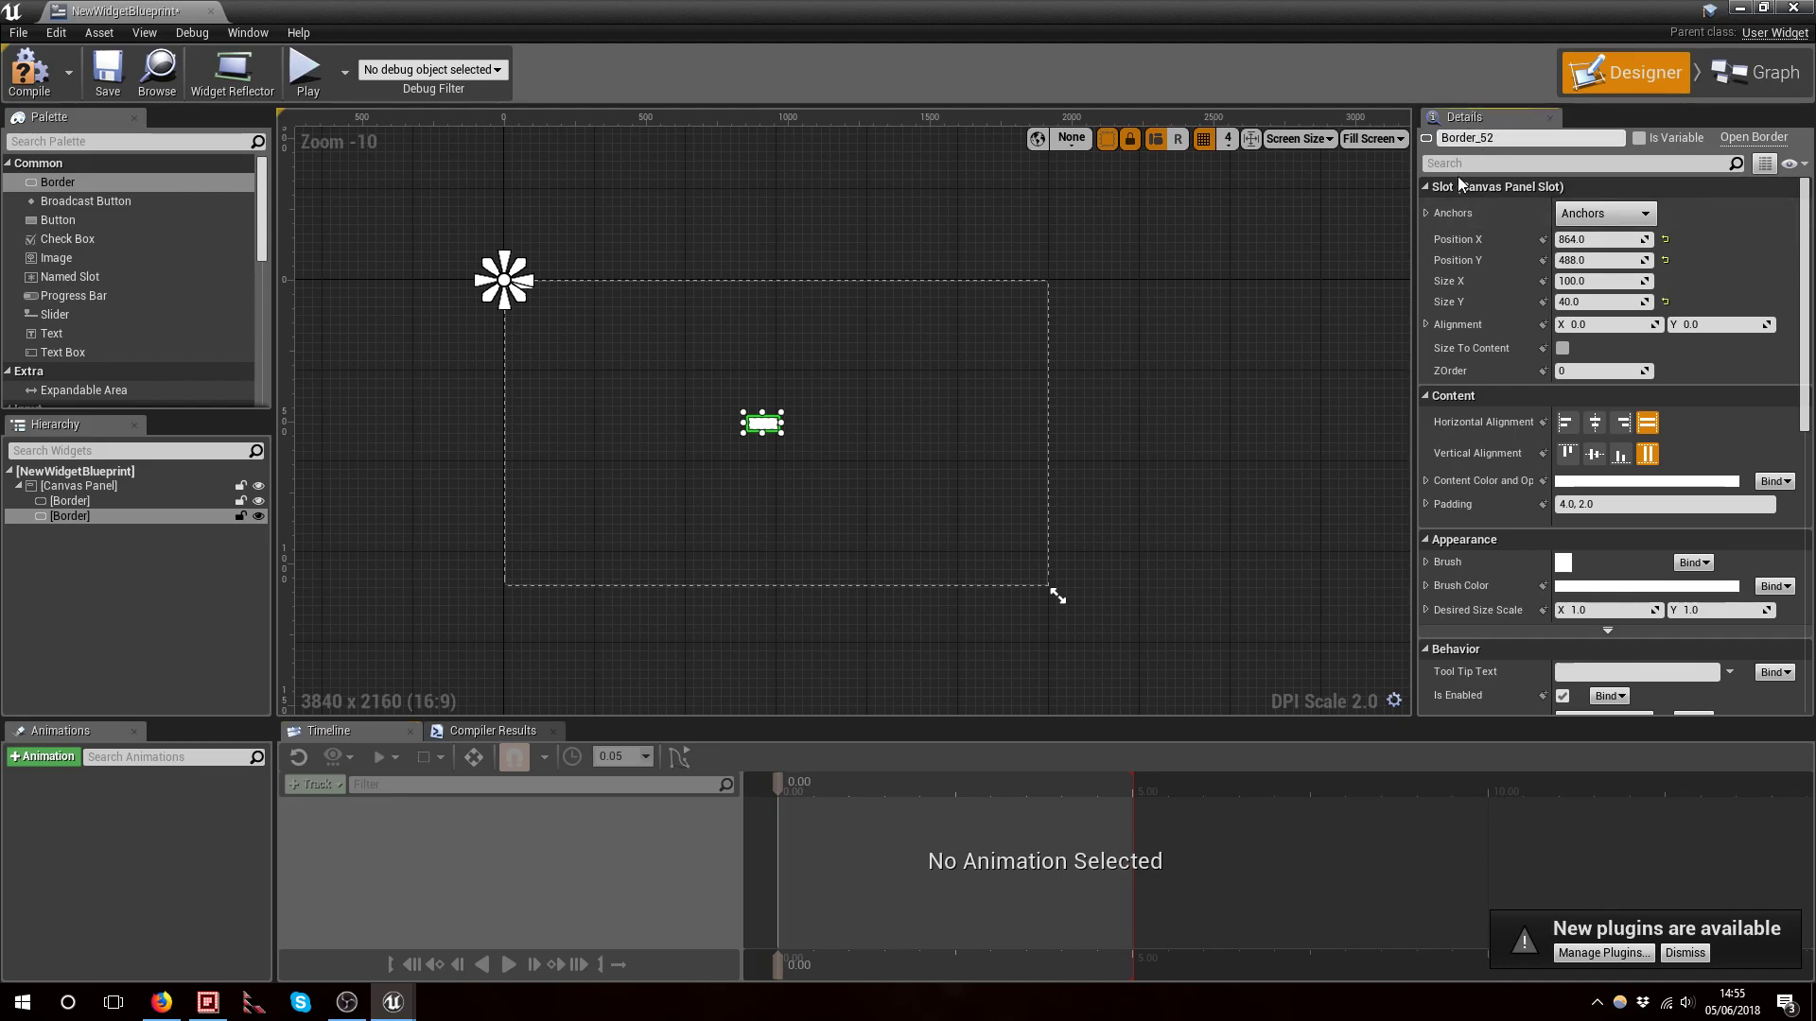
{"action": "left_click", "coordinate": [1560, 137]}
{"action": "left_click", "coordinate": [1495, 220]}
{"action": "left_click", "coordinate": [1598, 422]}
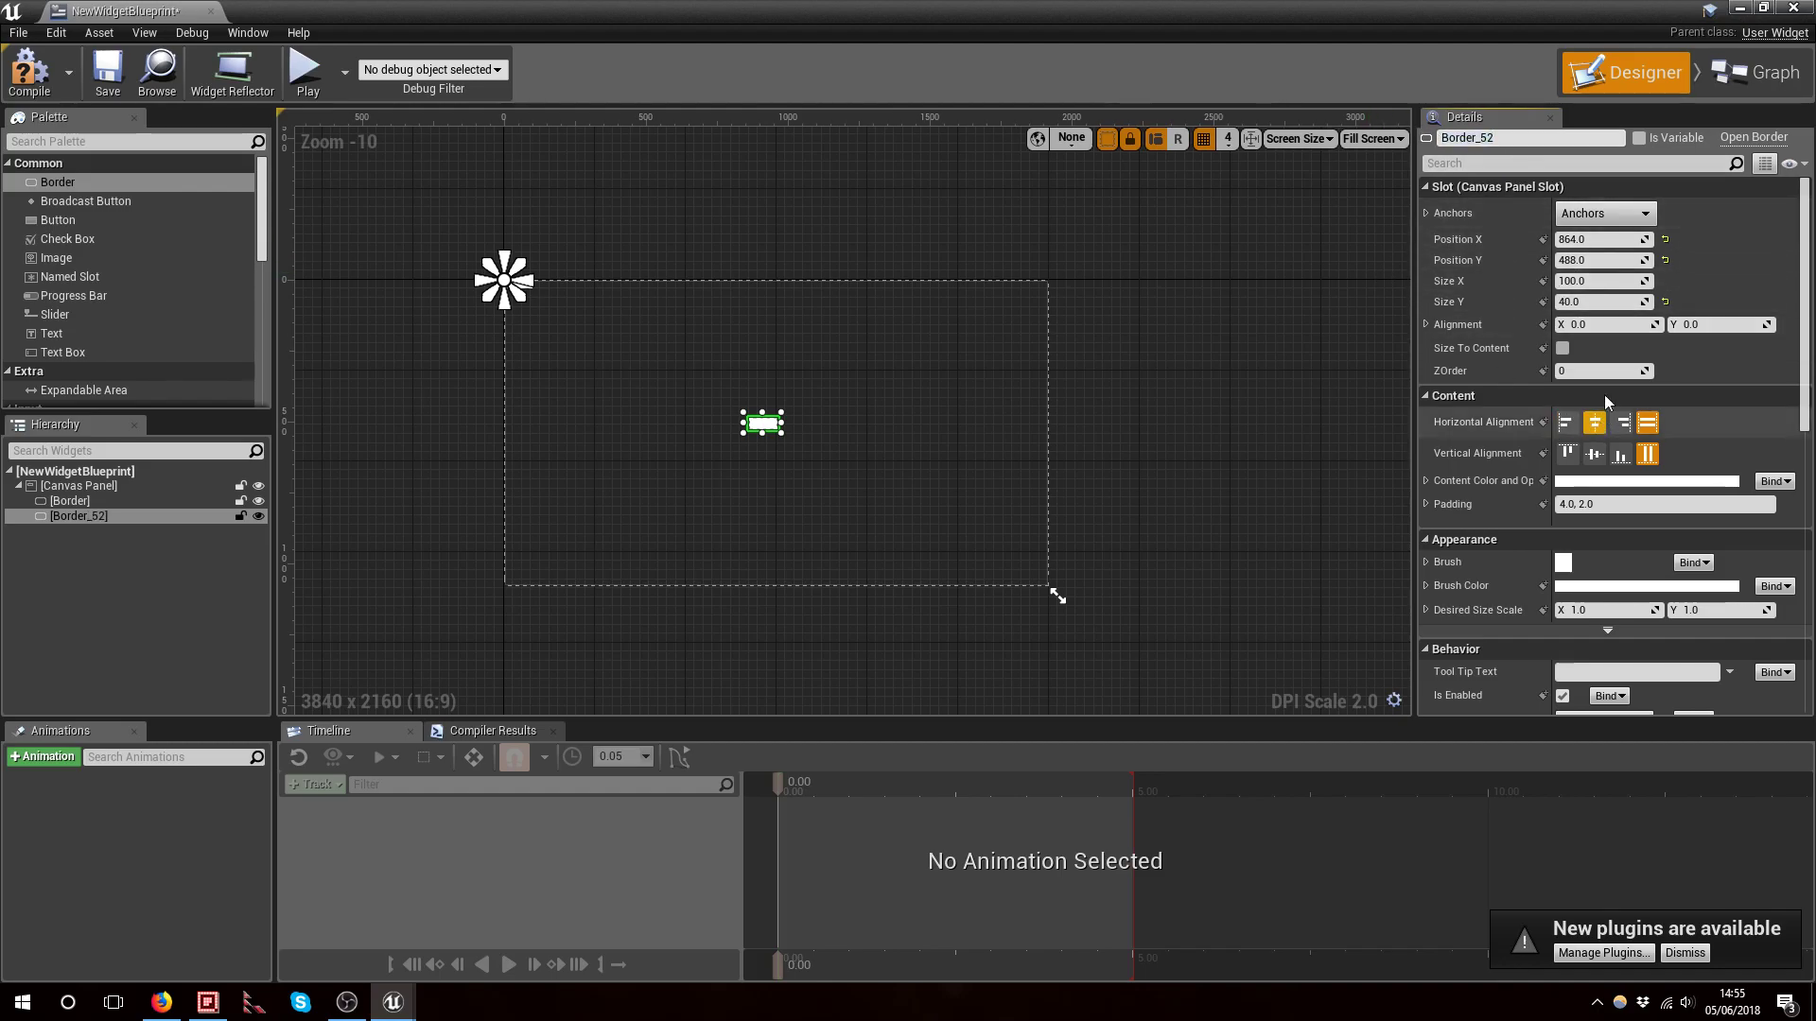
Resize the new border to about 727 × 363 and move it to about position 1016, 384
{"action": "left_click_drag", "start_coordinate": [777, 430], "coordinate": [925, 499]}
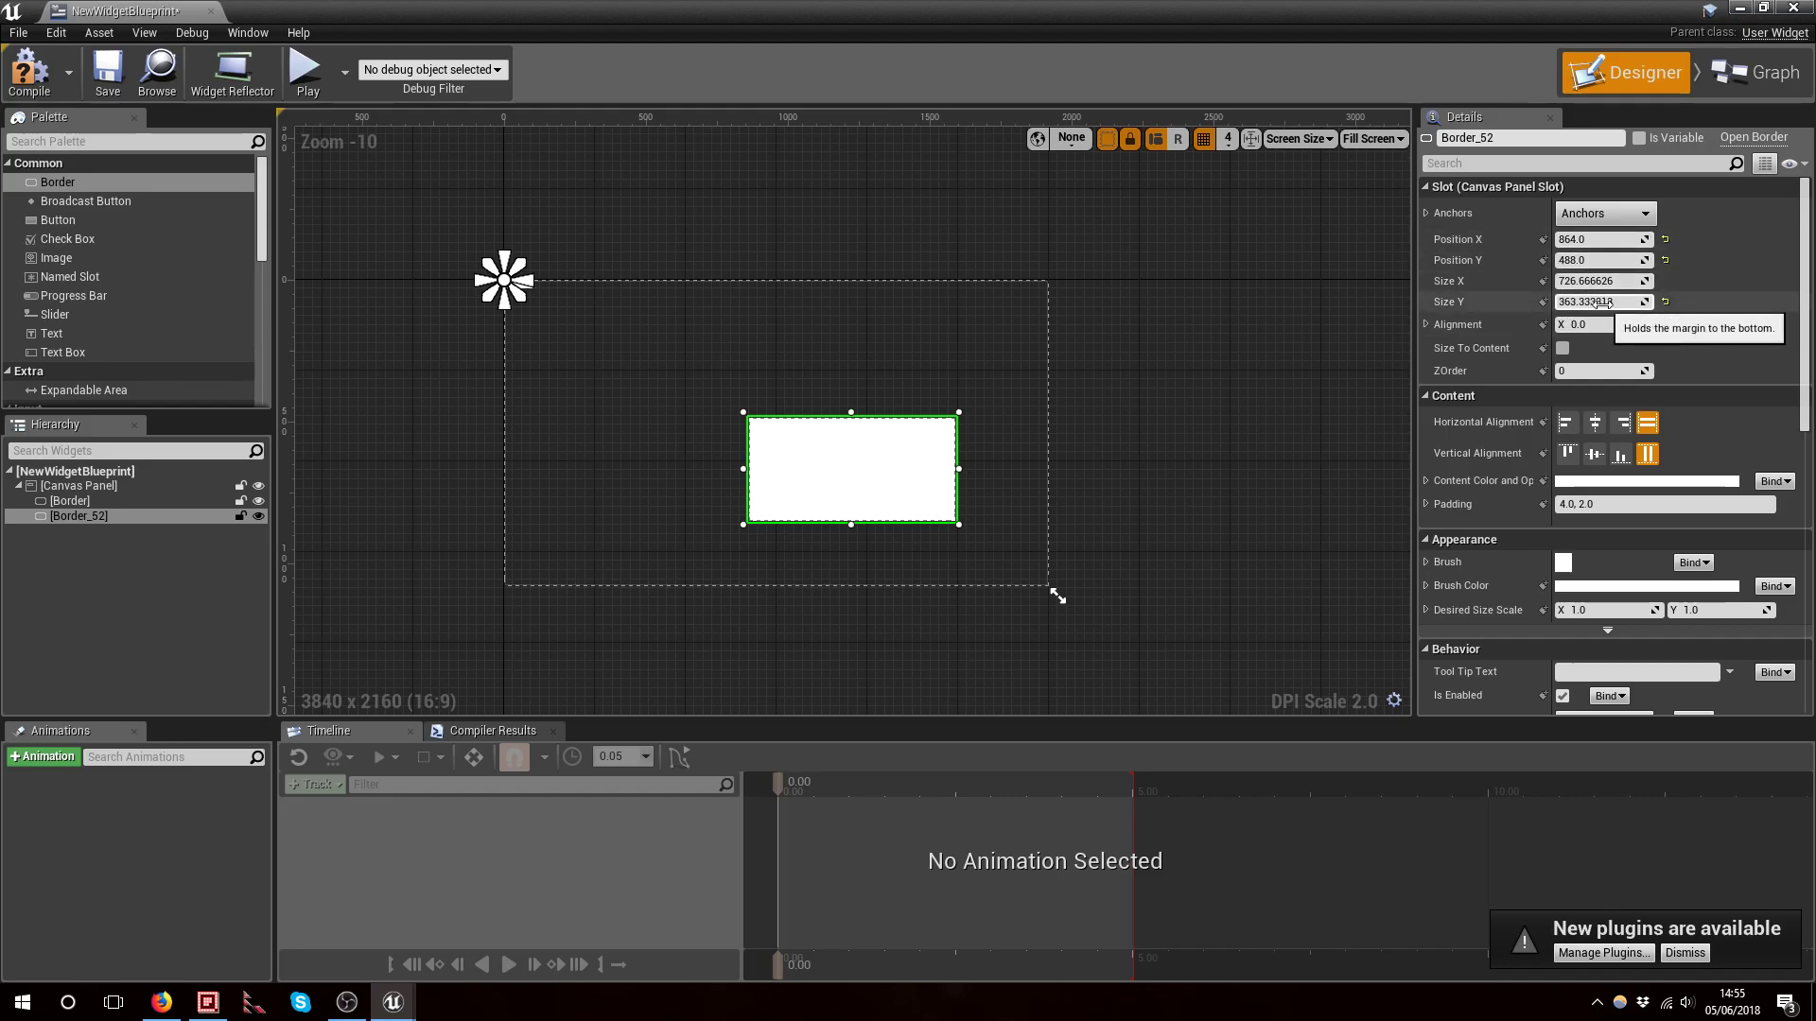
{"action": "mouse_move", "coordinate": [934, 445]}
{"action": "left_mouse_down"}
{"action": "mouse_move", "coordinate": [717, 417]}
{"action": "mouse_move", "coordinate": [1004, 492]}
{"action": "mouse_move", "coordinate": [917, 451]}
{"action": "left_mouse_up"}
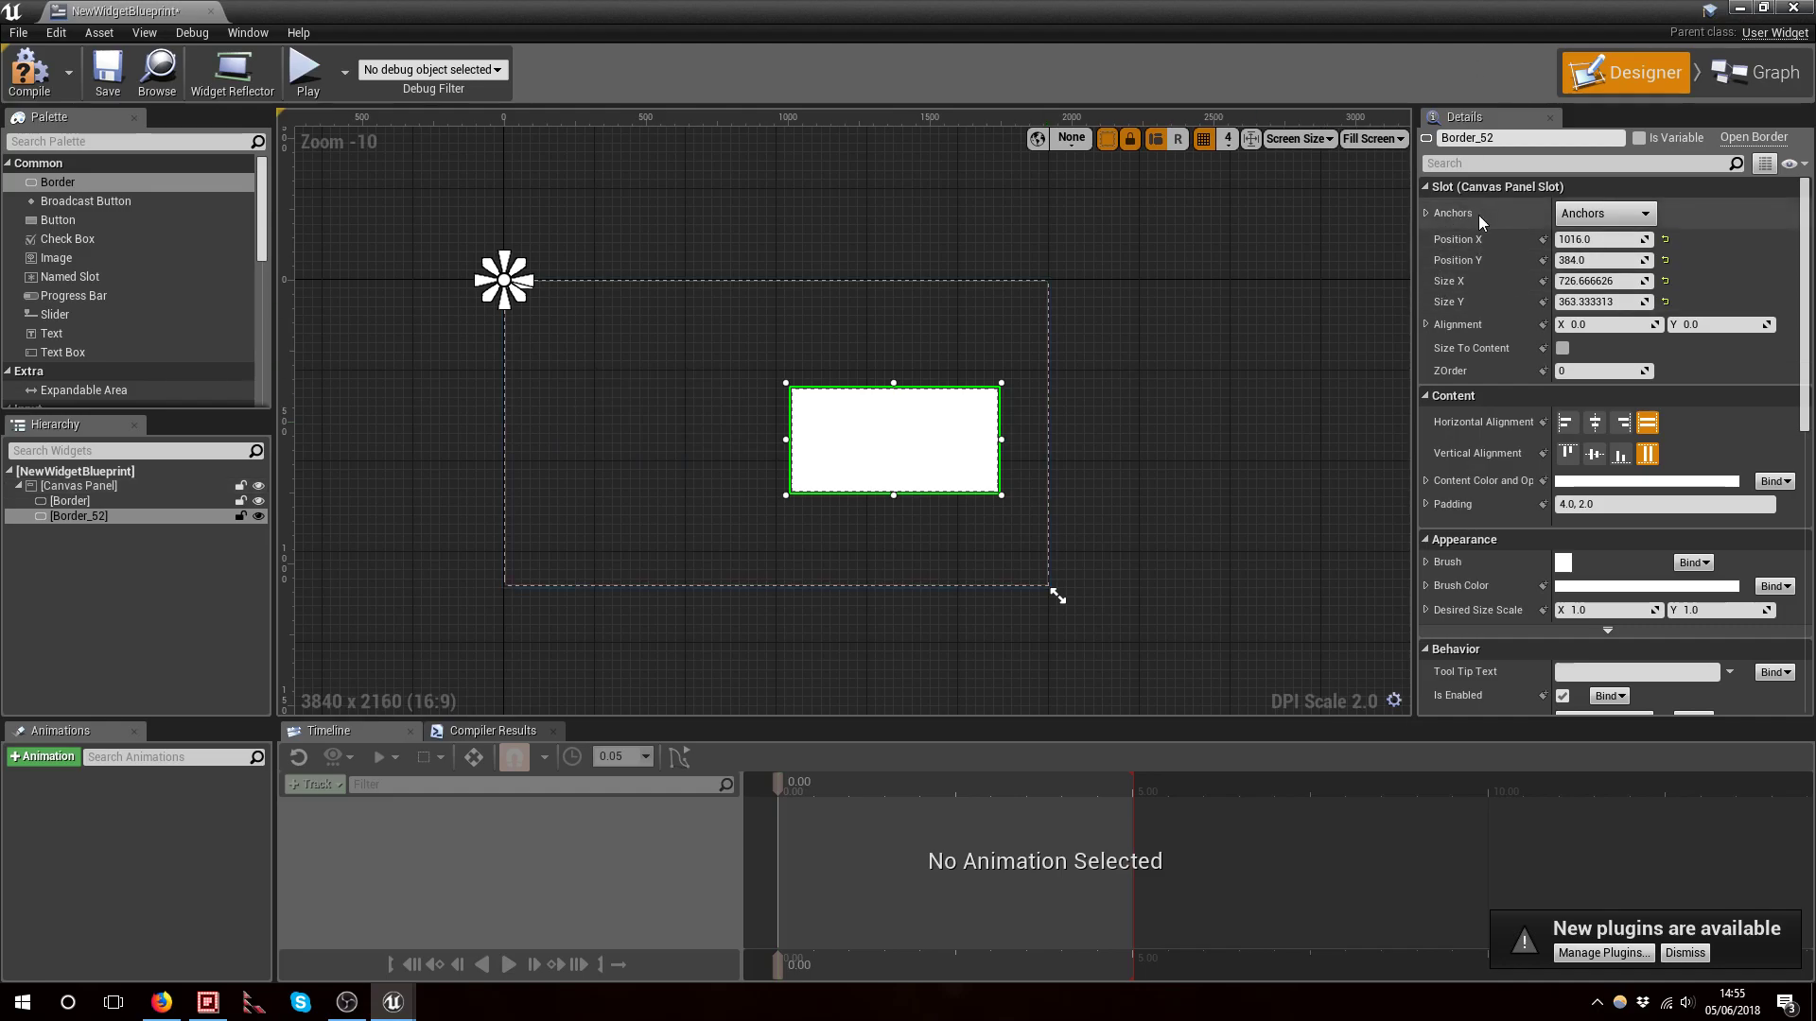
Set the border's Brush Color to a light red (sRGB hex FF7070FF)
{"action": "scroll", "coordinate": [1517, 339], "scroll_direction": "down", "scroll_amount": 1}
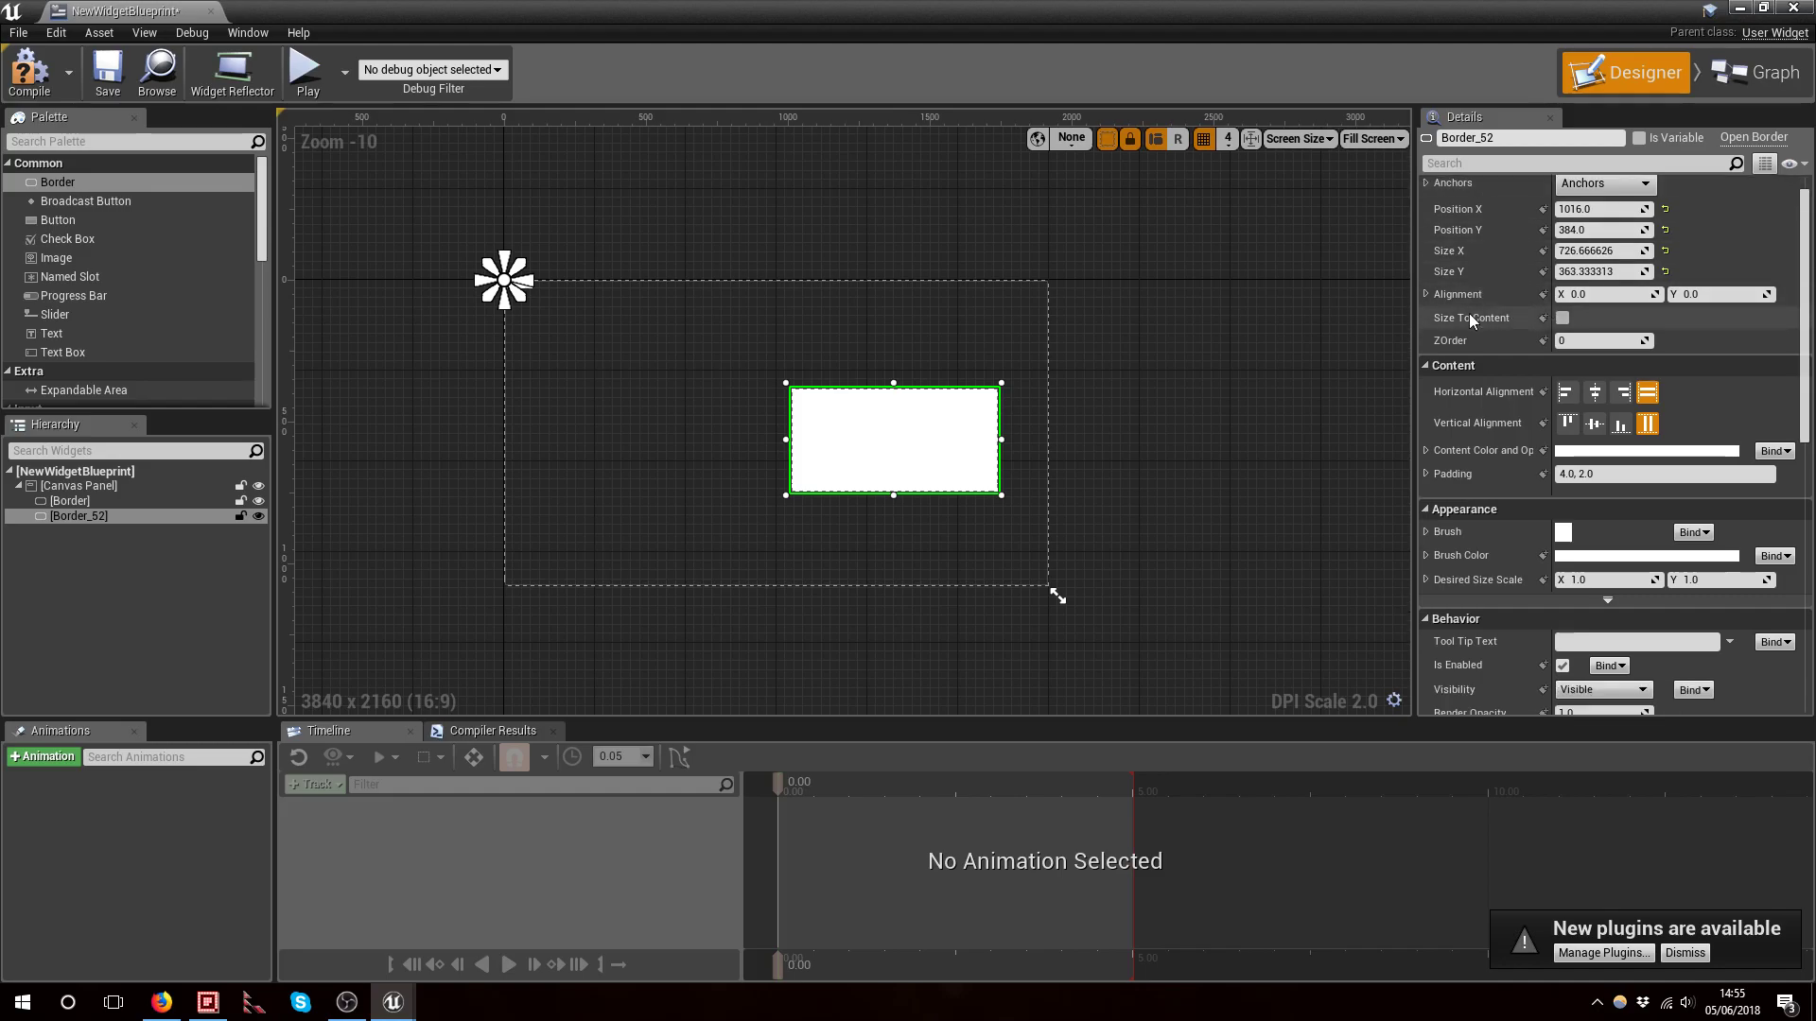
{"action": "scroll", "coordinate": [1543, 361], "scroll_direction": "down", "scroll_amount": 3}
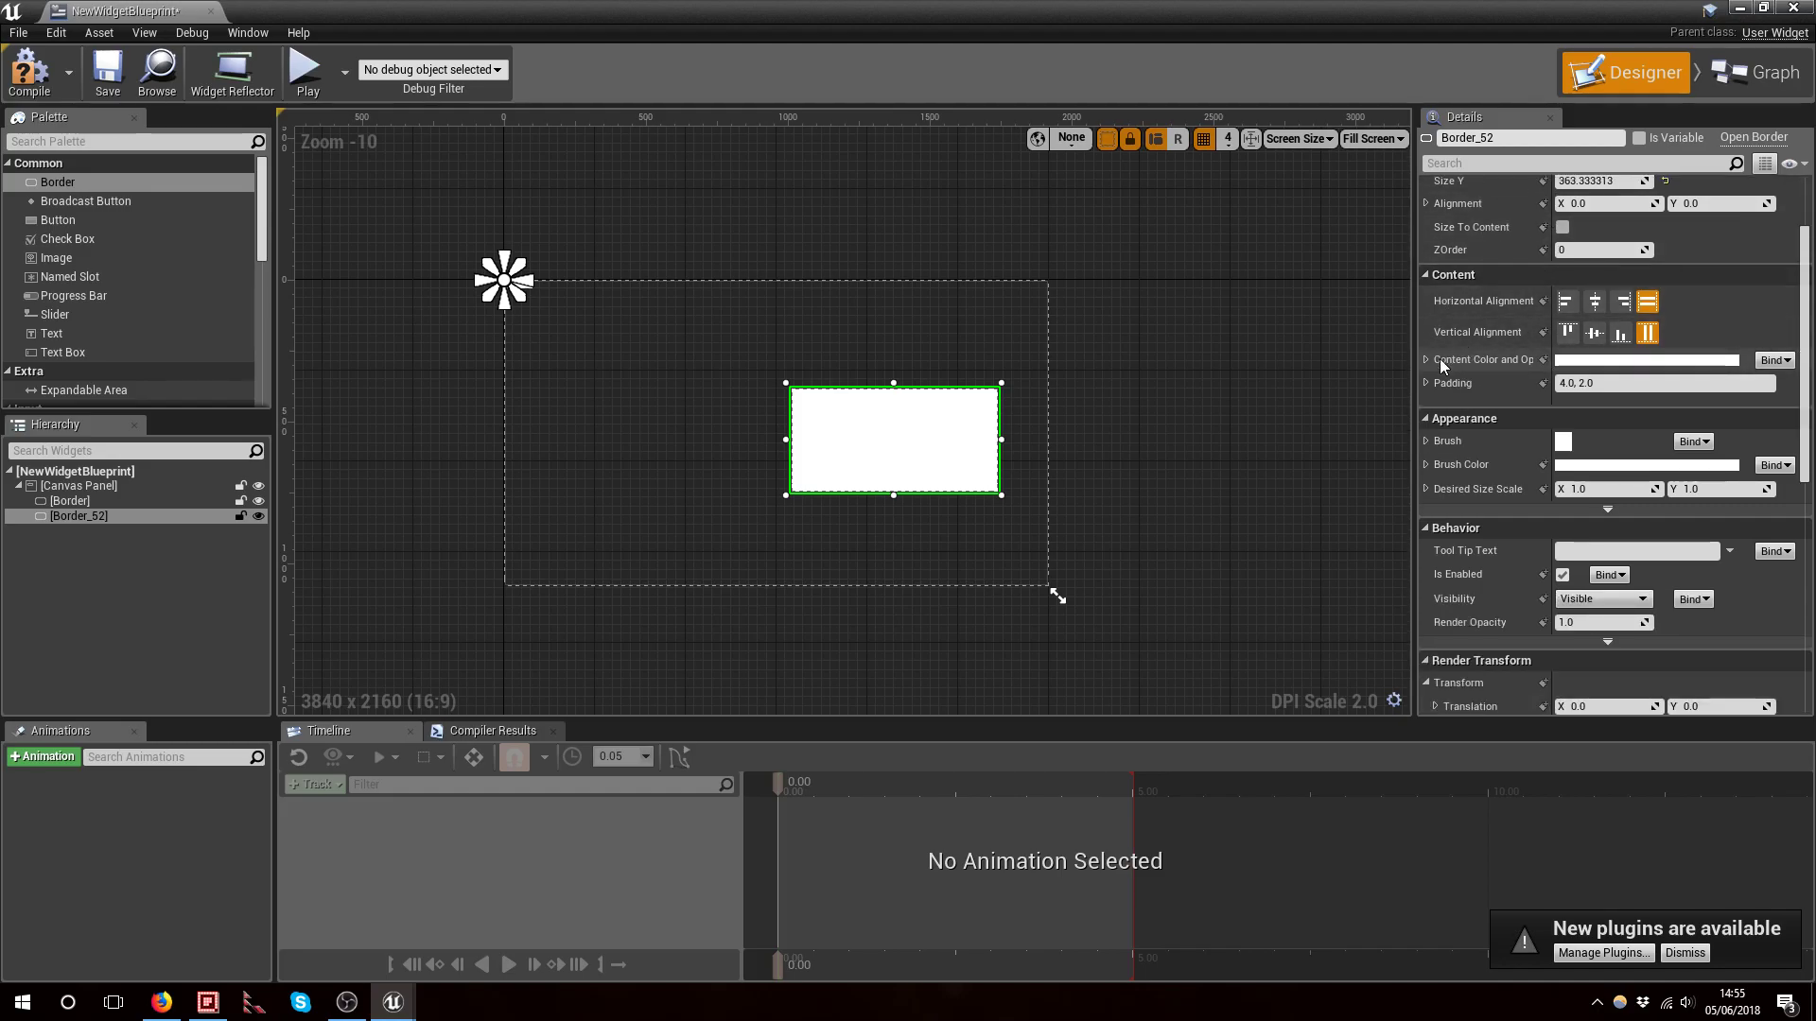
{"action": "scroll", "coordinate": [1469, 408], "scroll_direction": "down", "scroll_amount": 1}
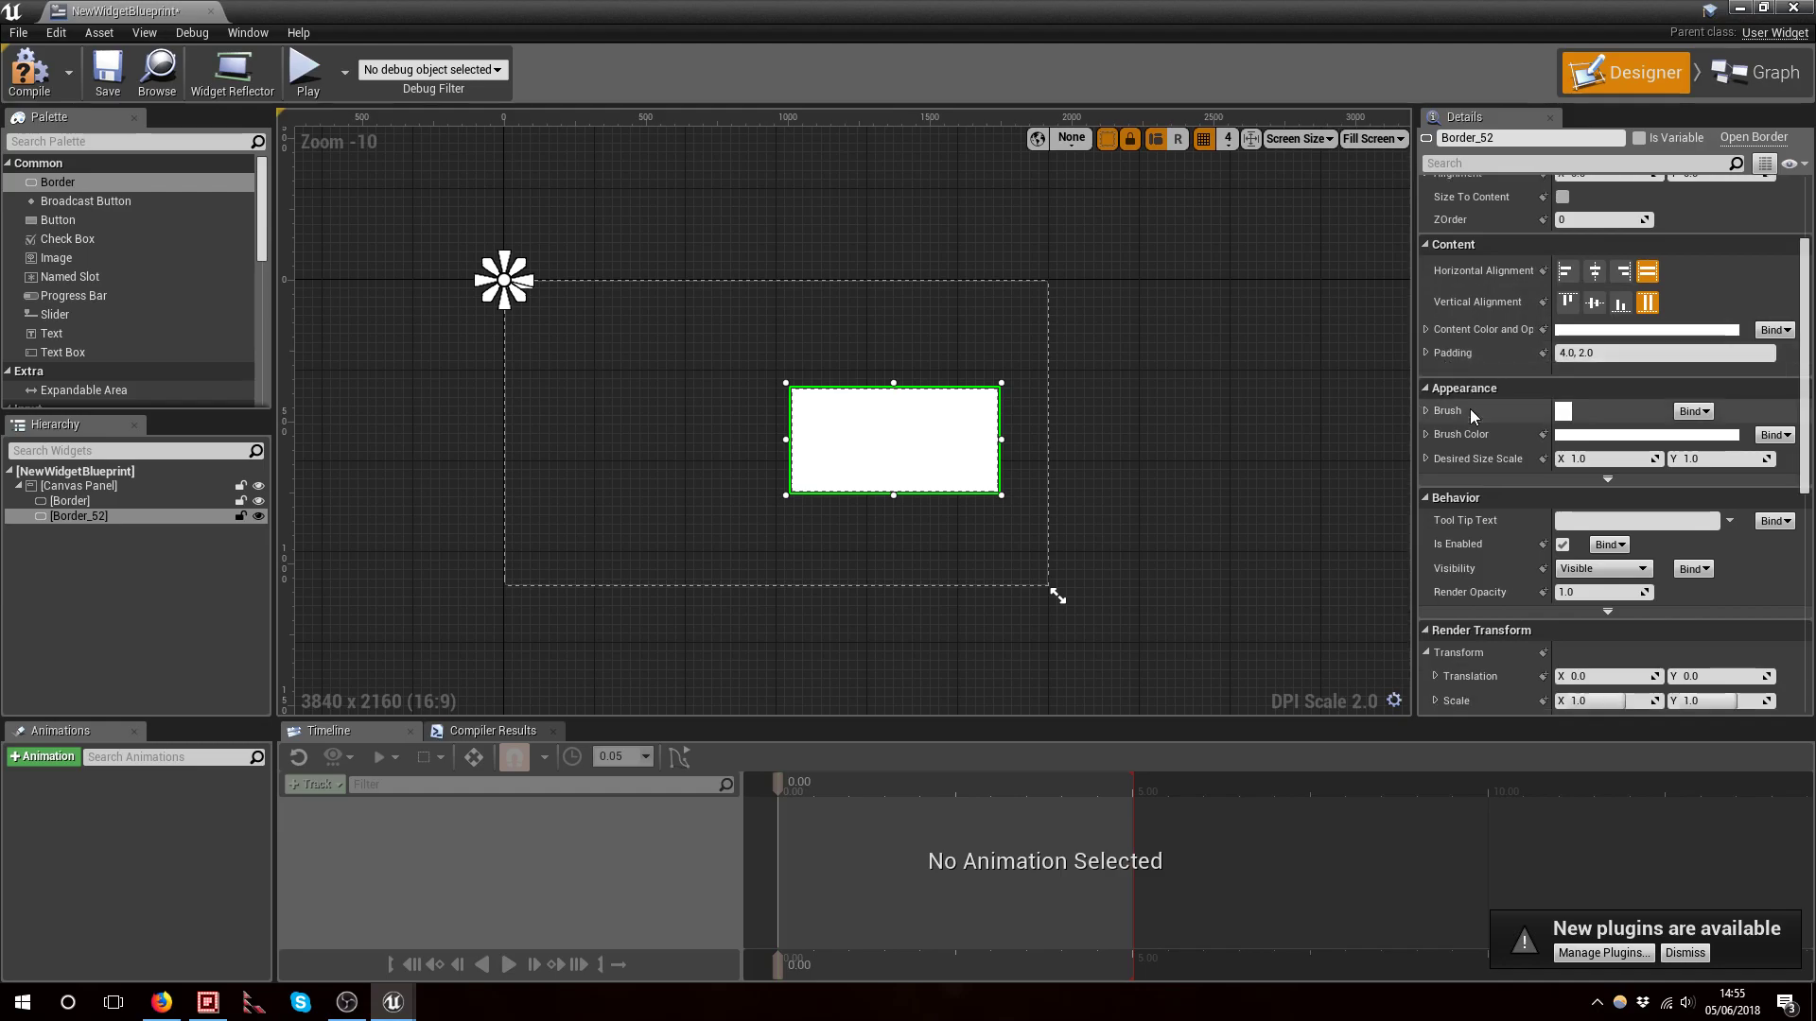
{"action": "left_click", "coordinate": [1601, 437]}
{"action": "left_click", "coordinate": [1429, 530]}
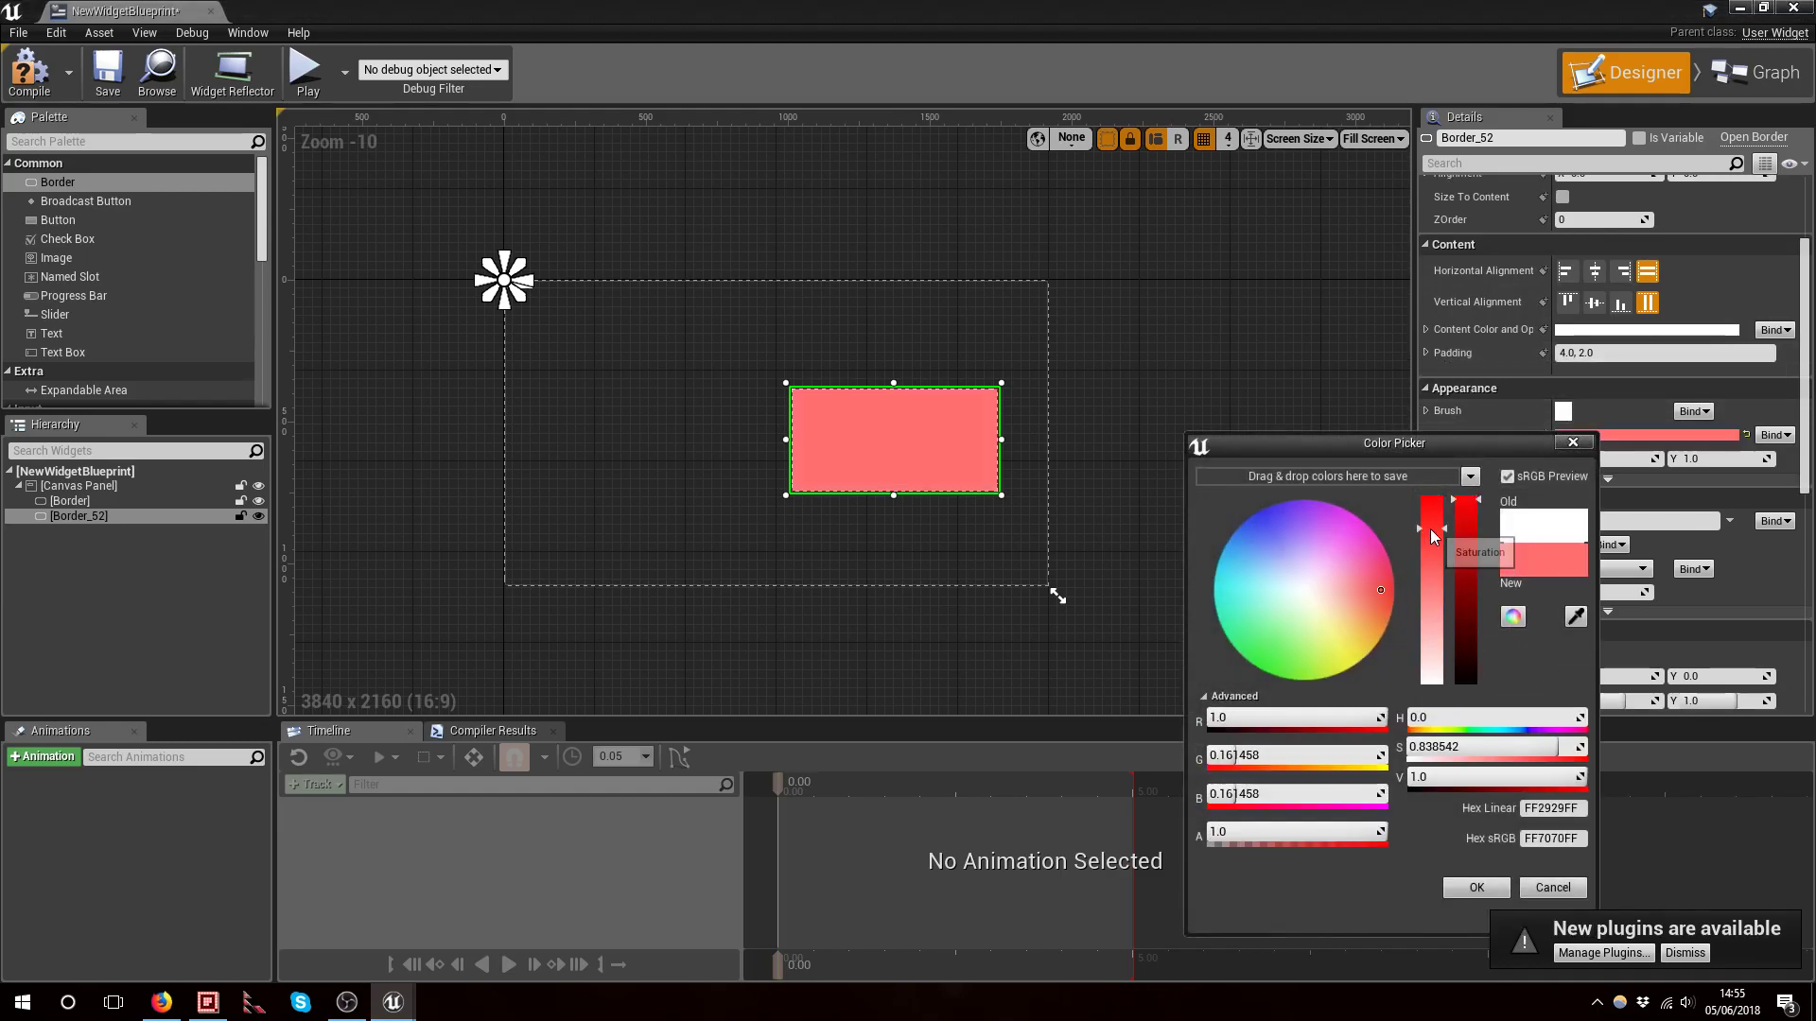
{"action": "left_click", "coordinate": [1467, 889]}
Toggle the border's Is Enabled option off and back on
{"action": "scroll", "coordinate": [1613, 371], "scroll_direction": "down", "scroll_amount": 2}
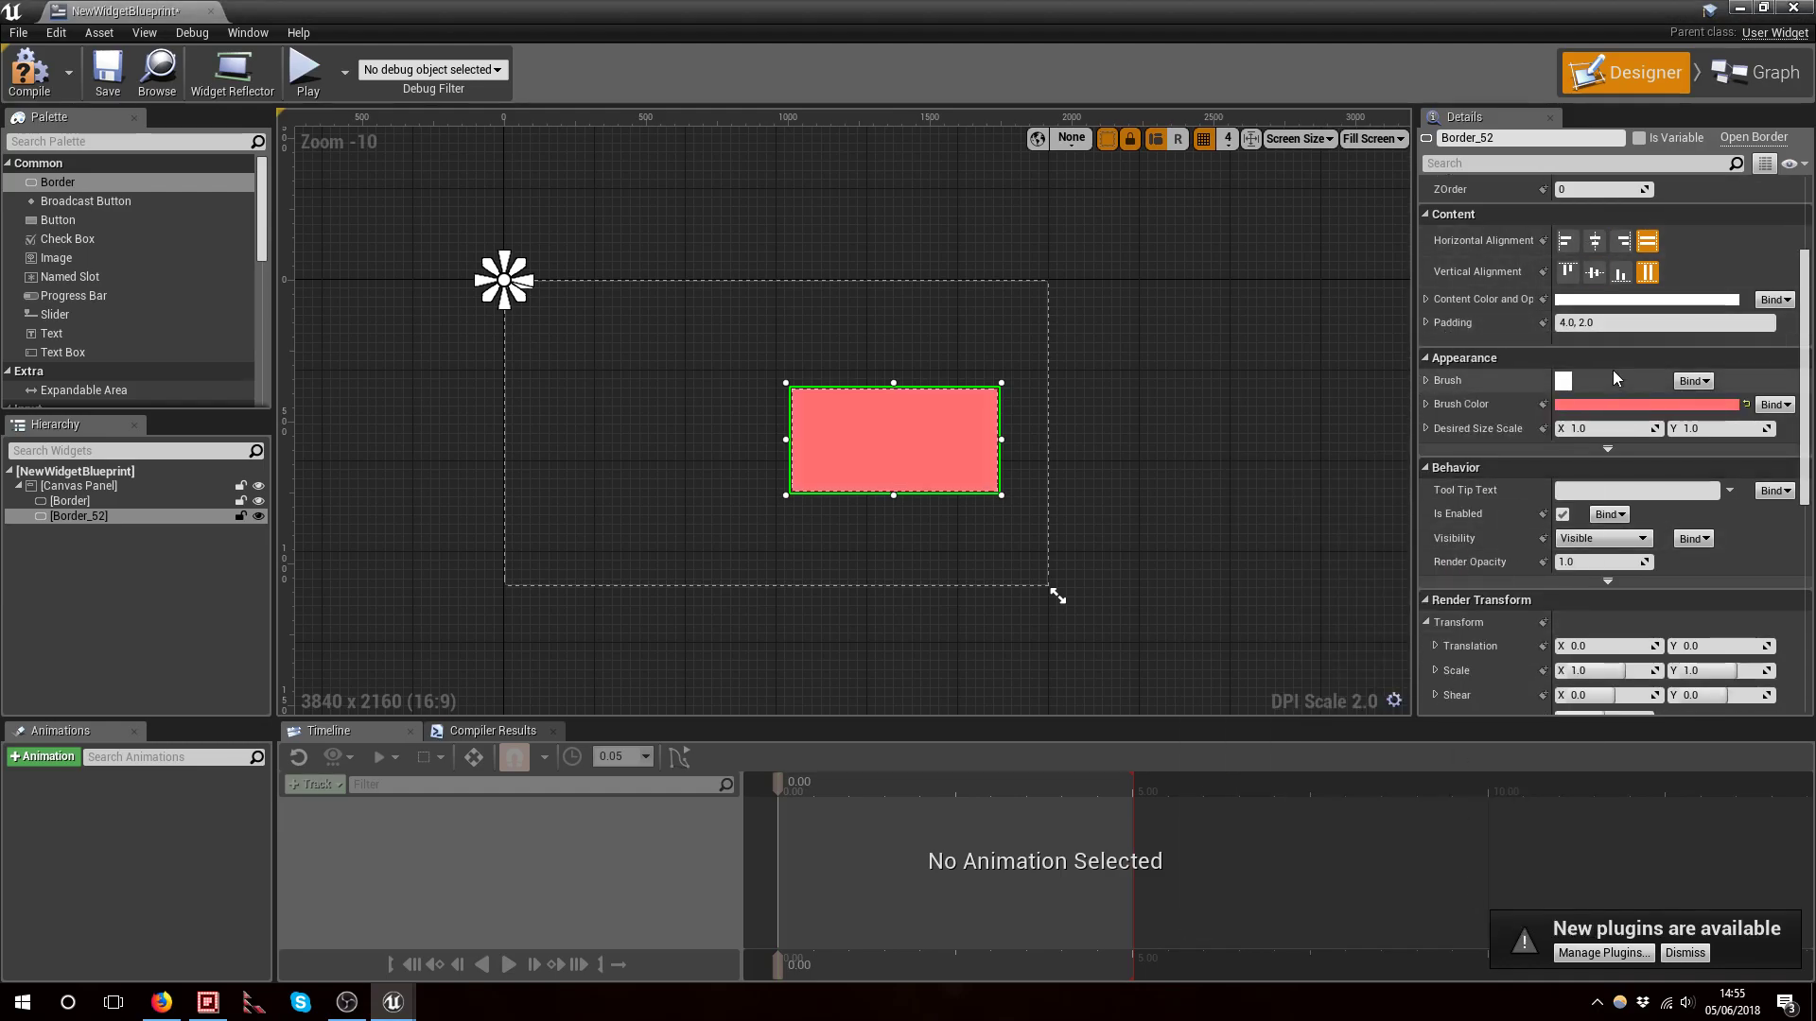
{"action": "scroll", "coordinate": [1614, 370], "scroll_direction": "down", "scroll_amount": 1}
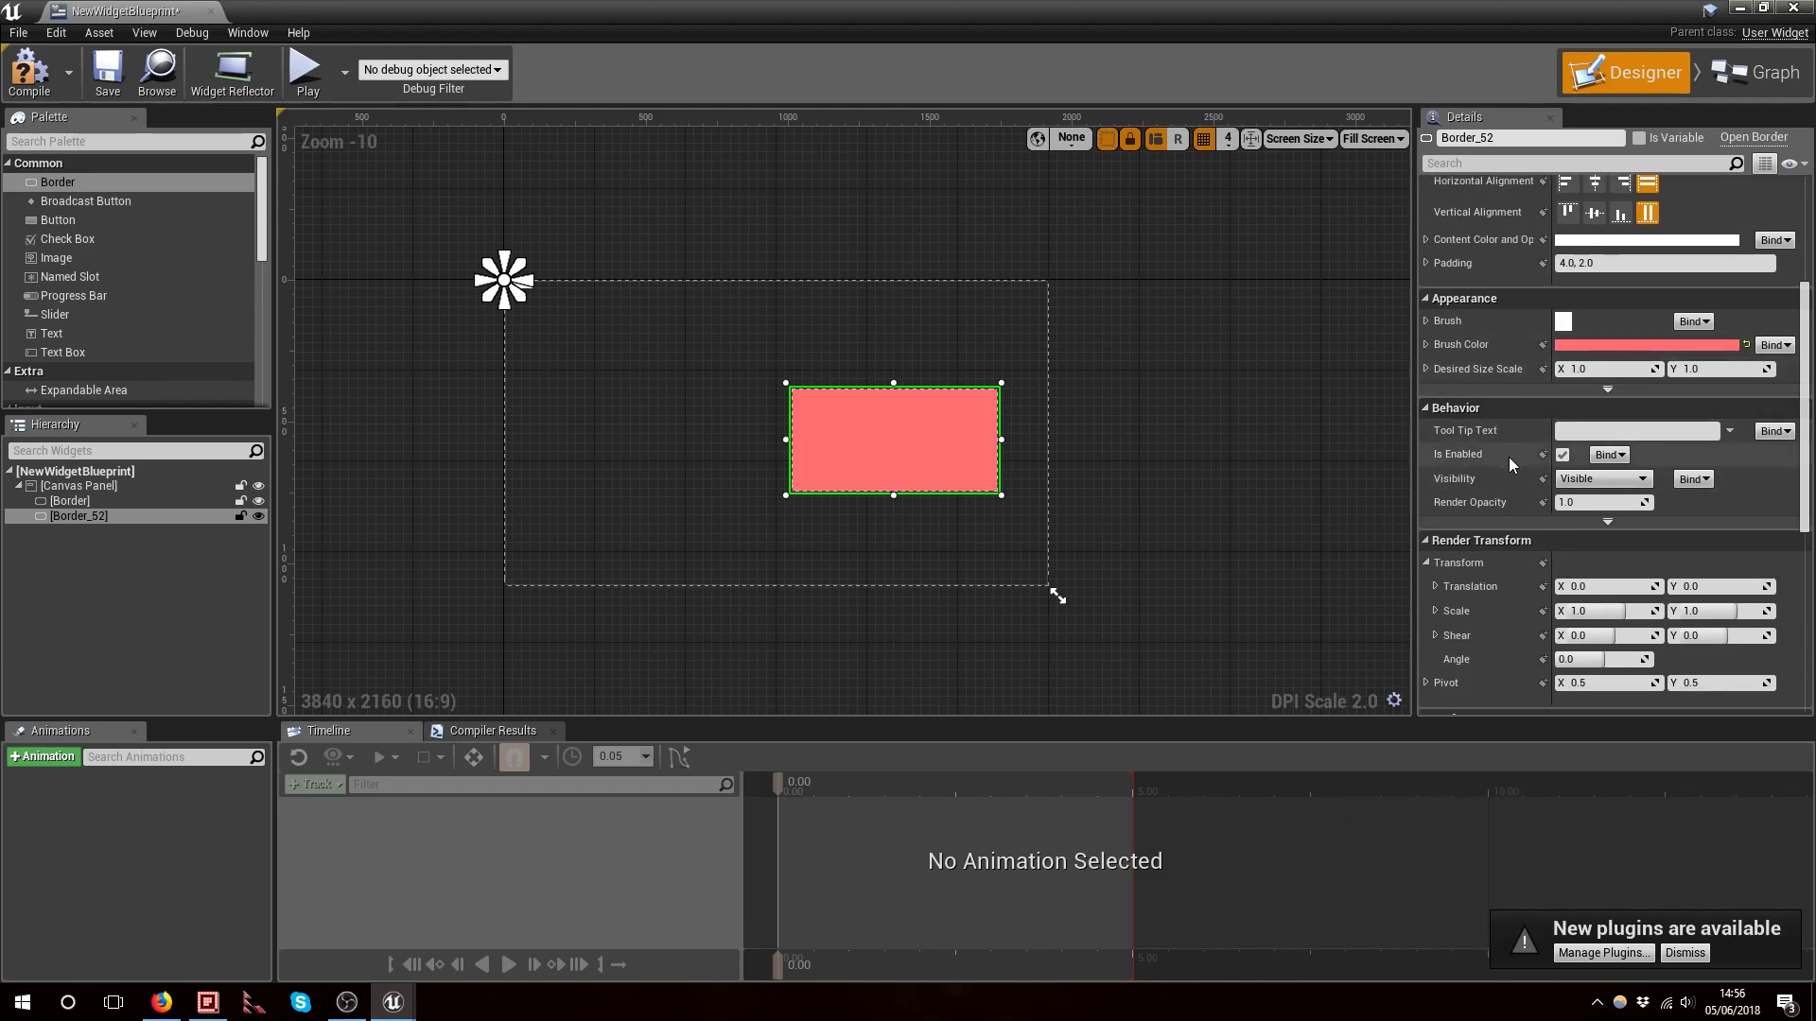
{"action": "left_click", "coordinate": [1564, 460]}
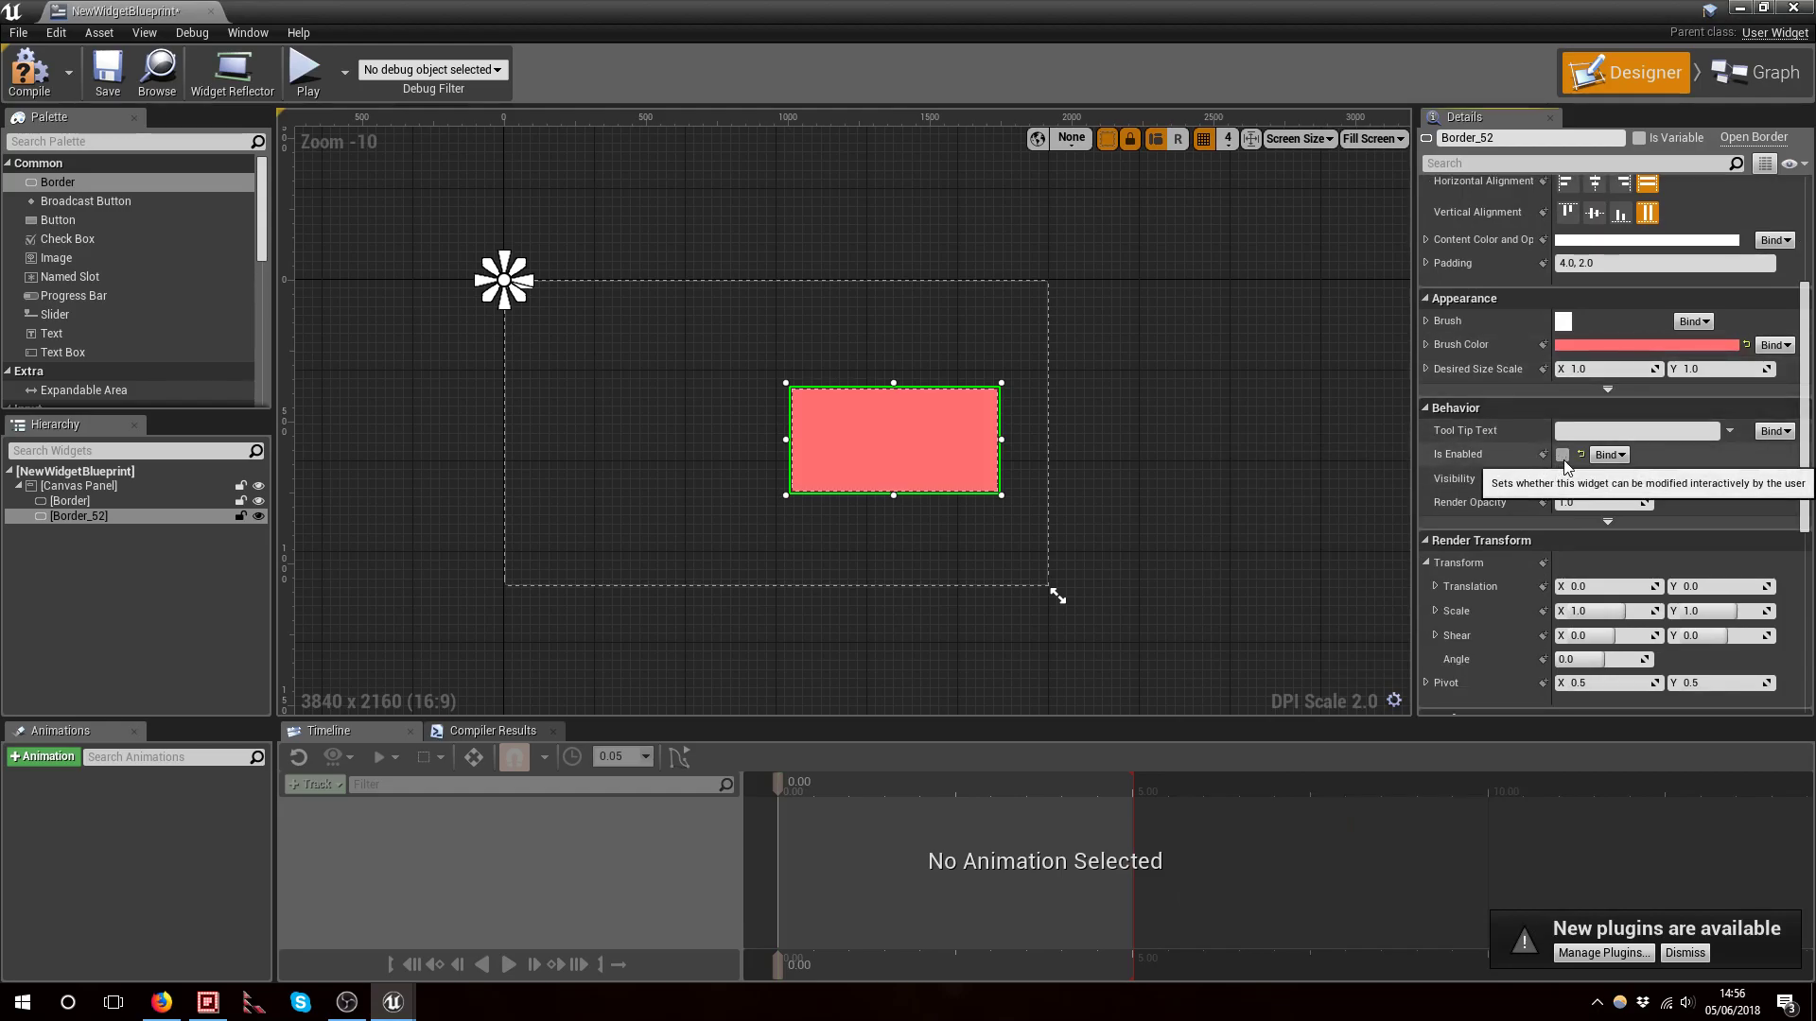
{"action": "left_click", "coordinate": [1563, 456]}
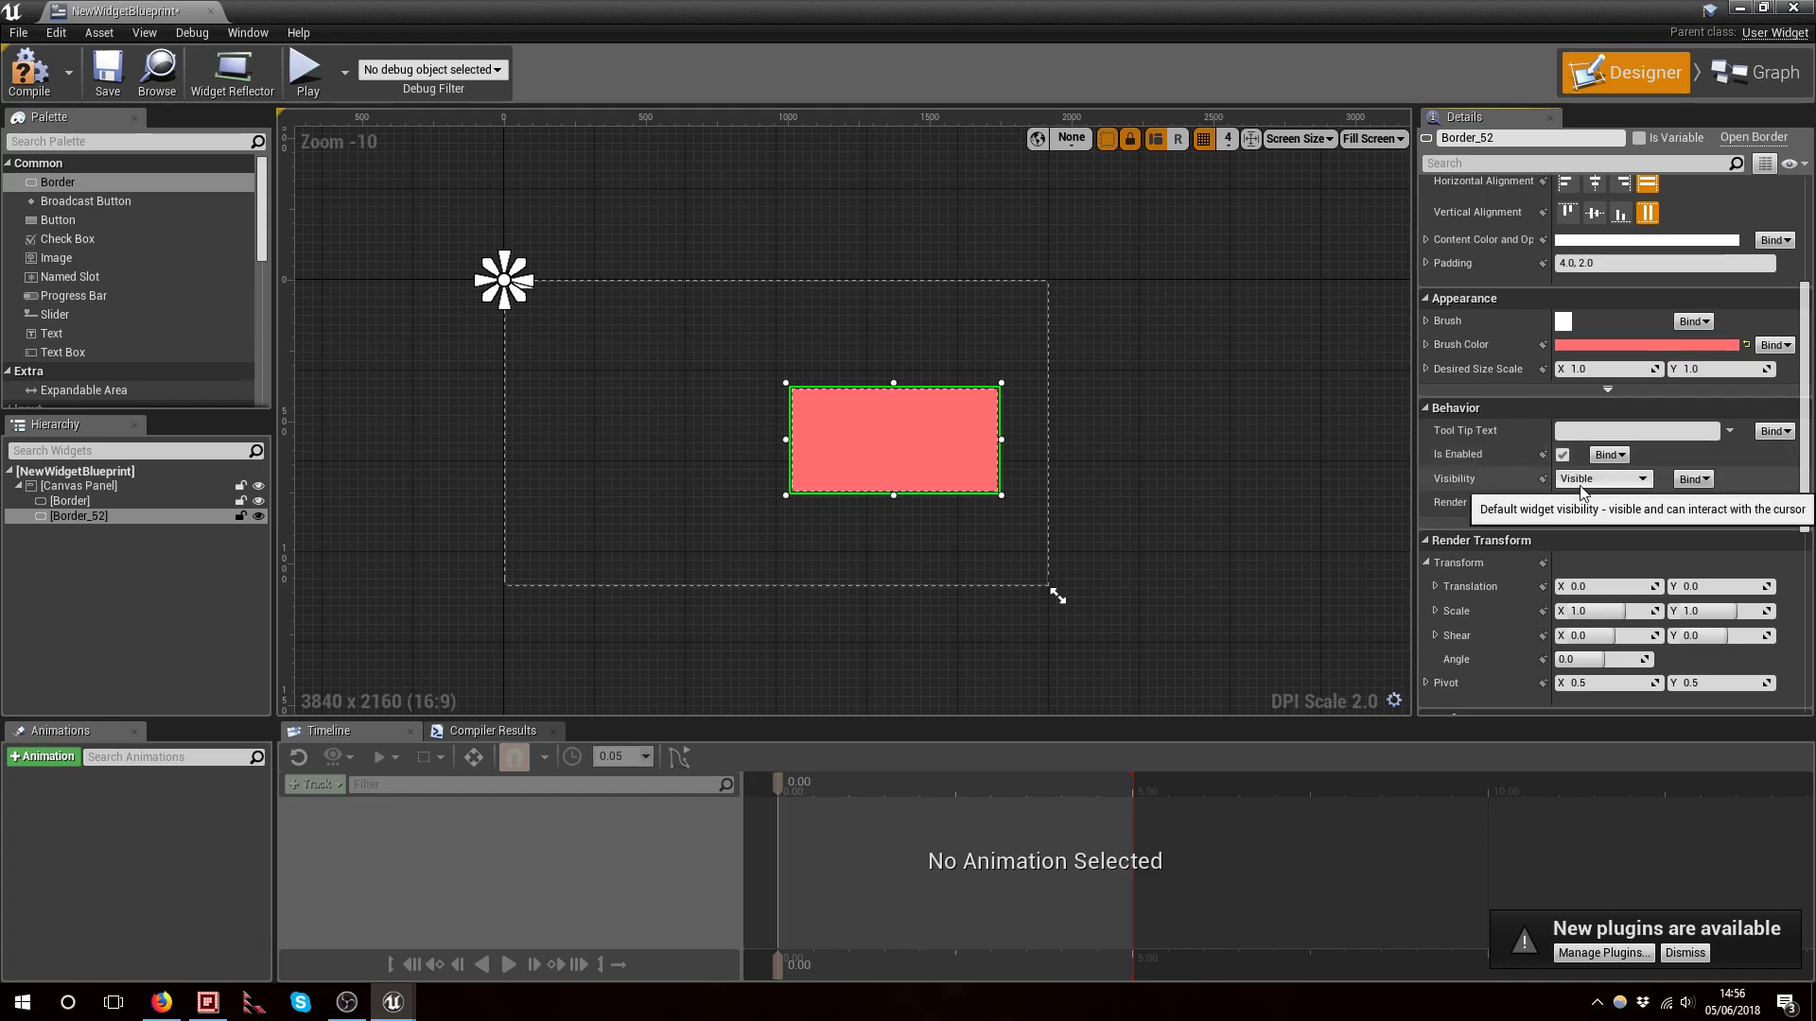
{"action": "left_click", "coordinate": [1582, 489]}
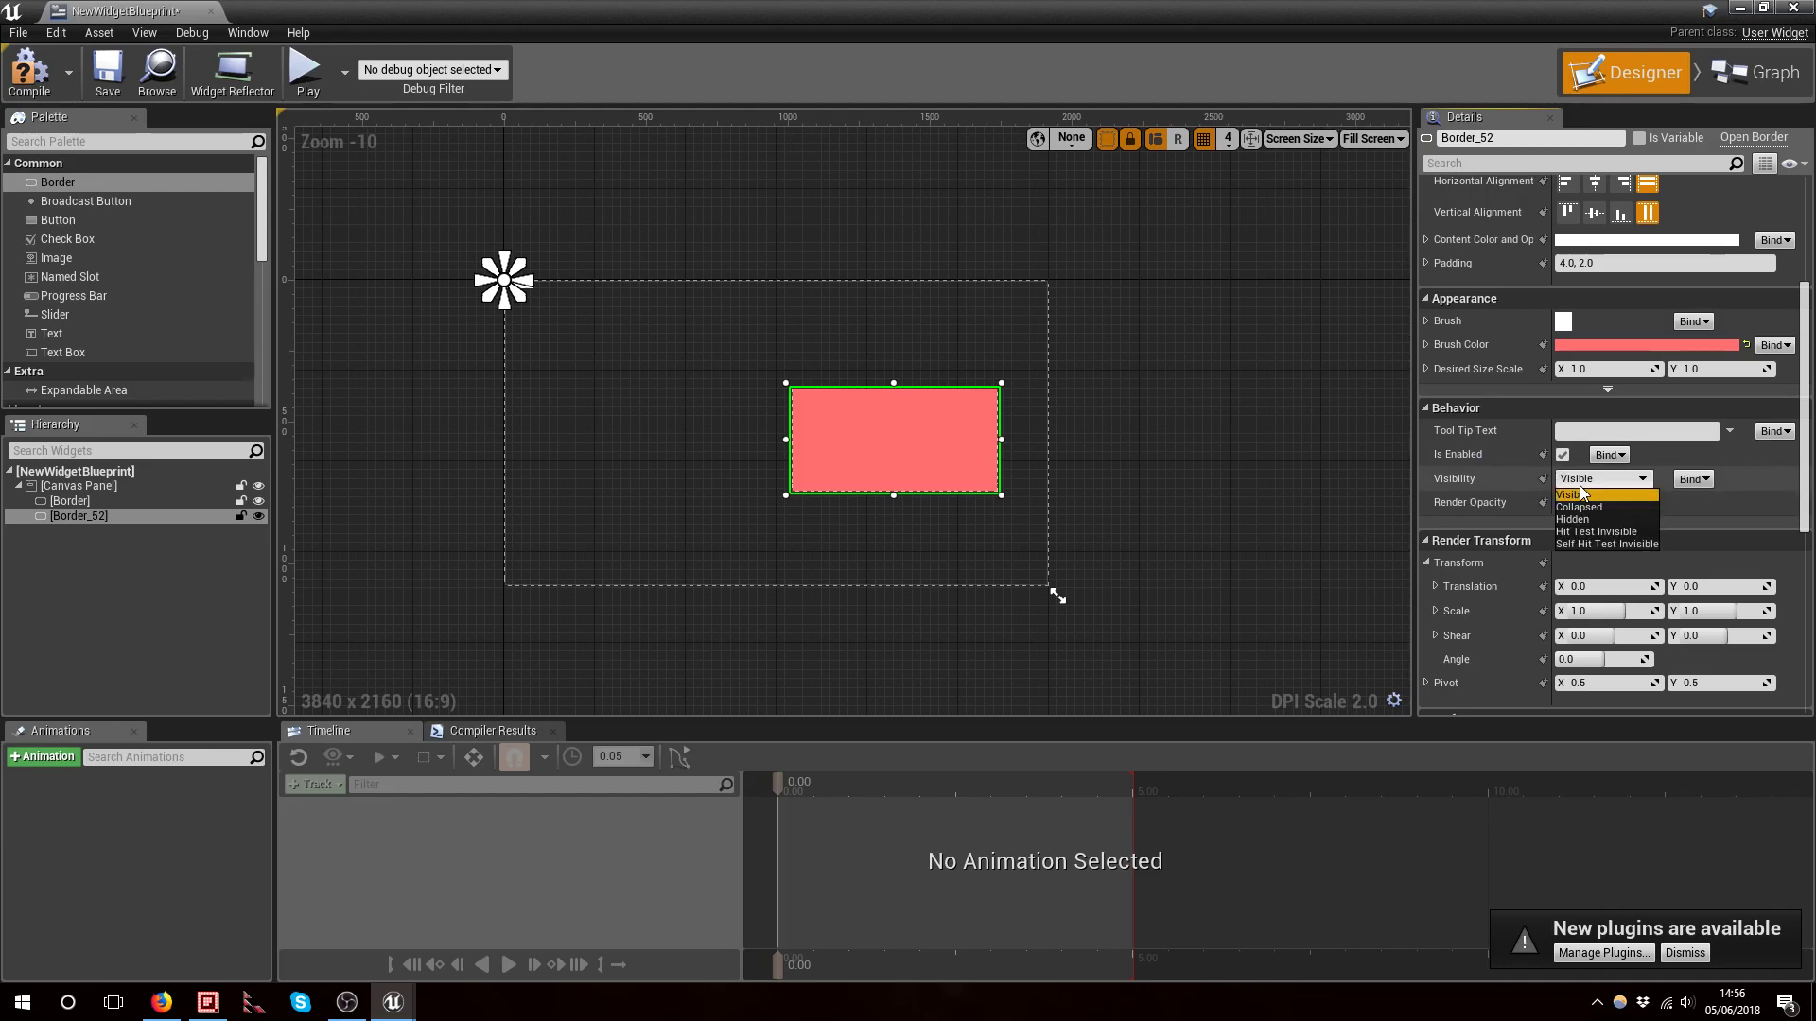
{"action": "left_click", "coordinate": [1581, 489]}
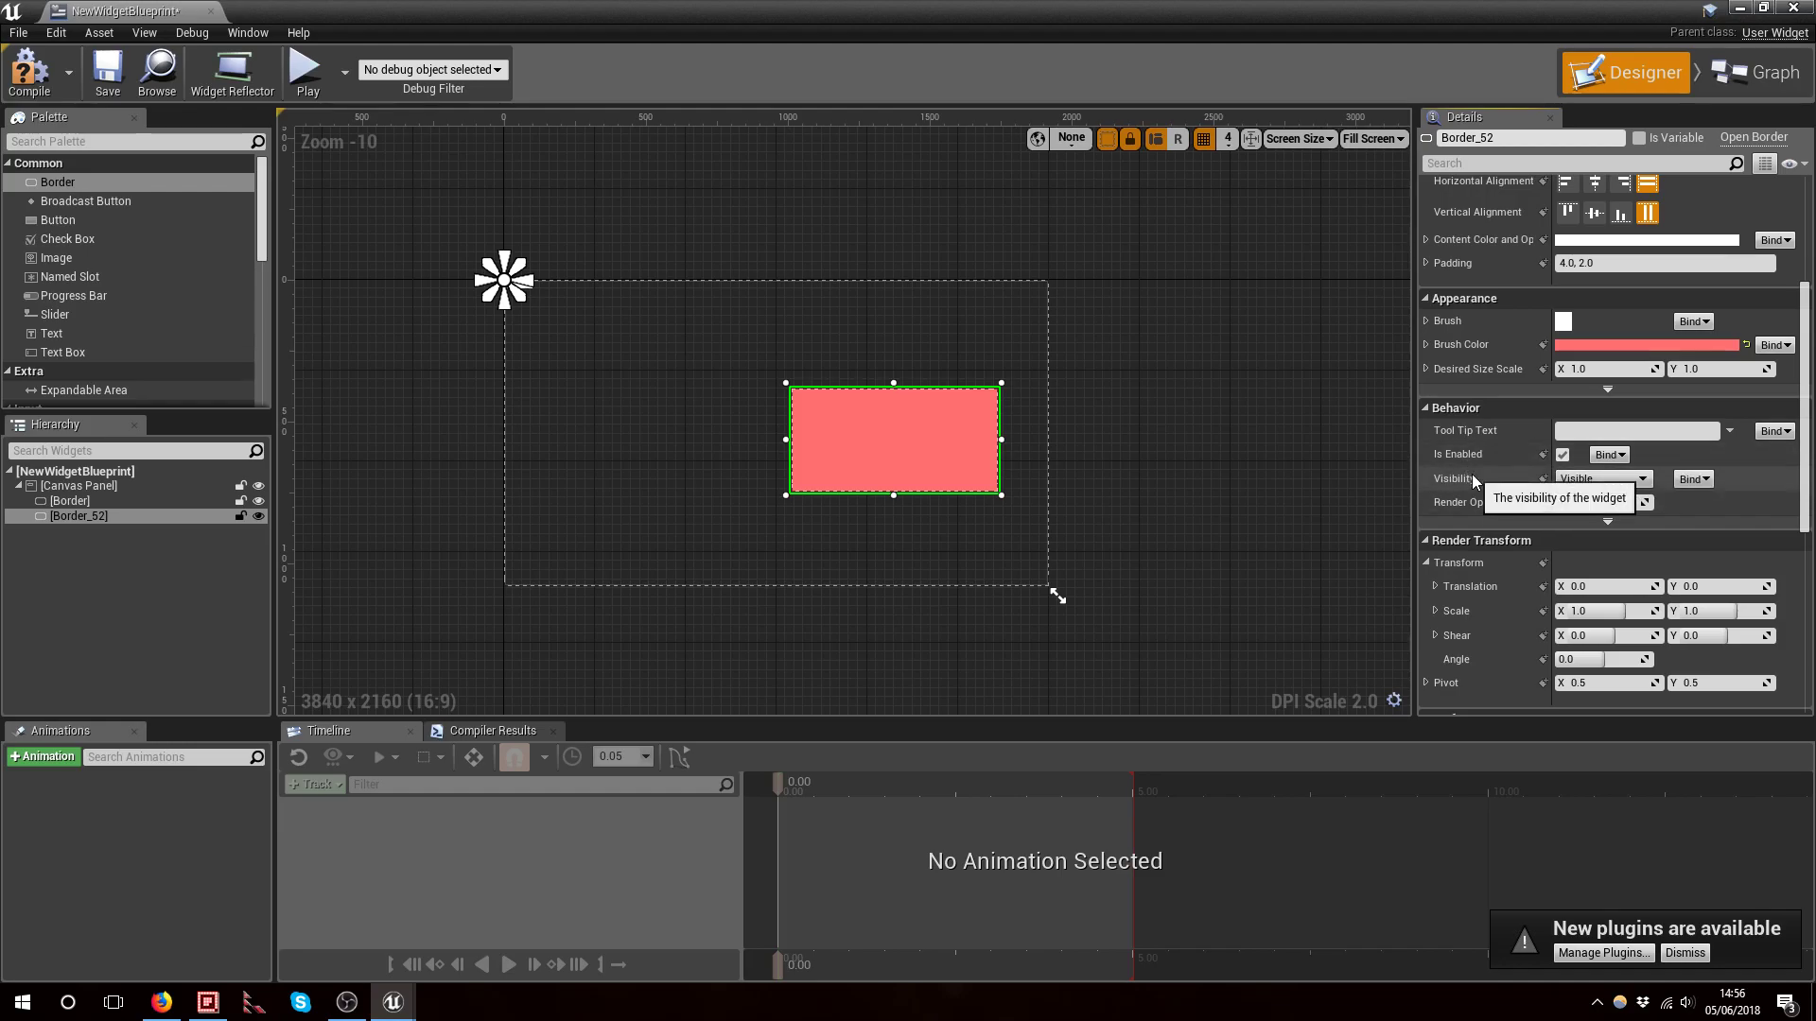
Toggle the editor visibility of the canvas panel and the first border off and back on
{"action": "left_click", "coordinate": [260, 486]}
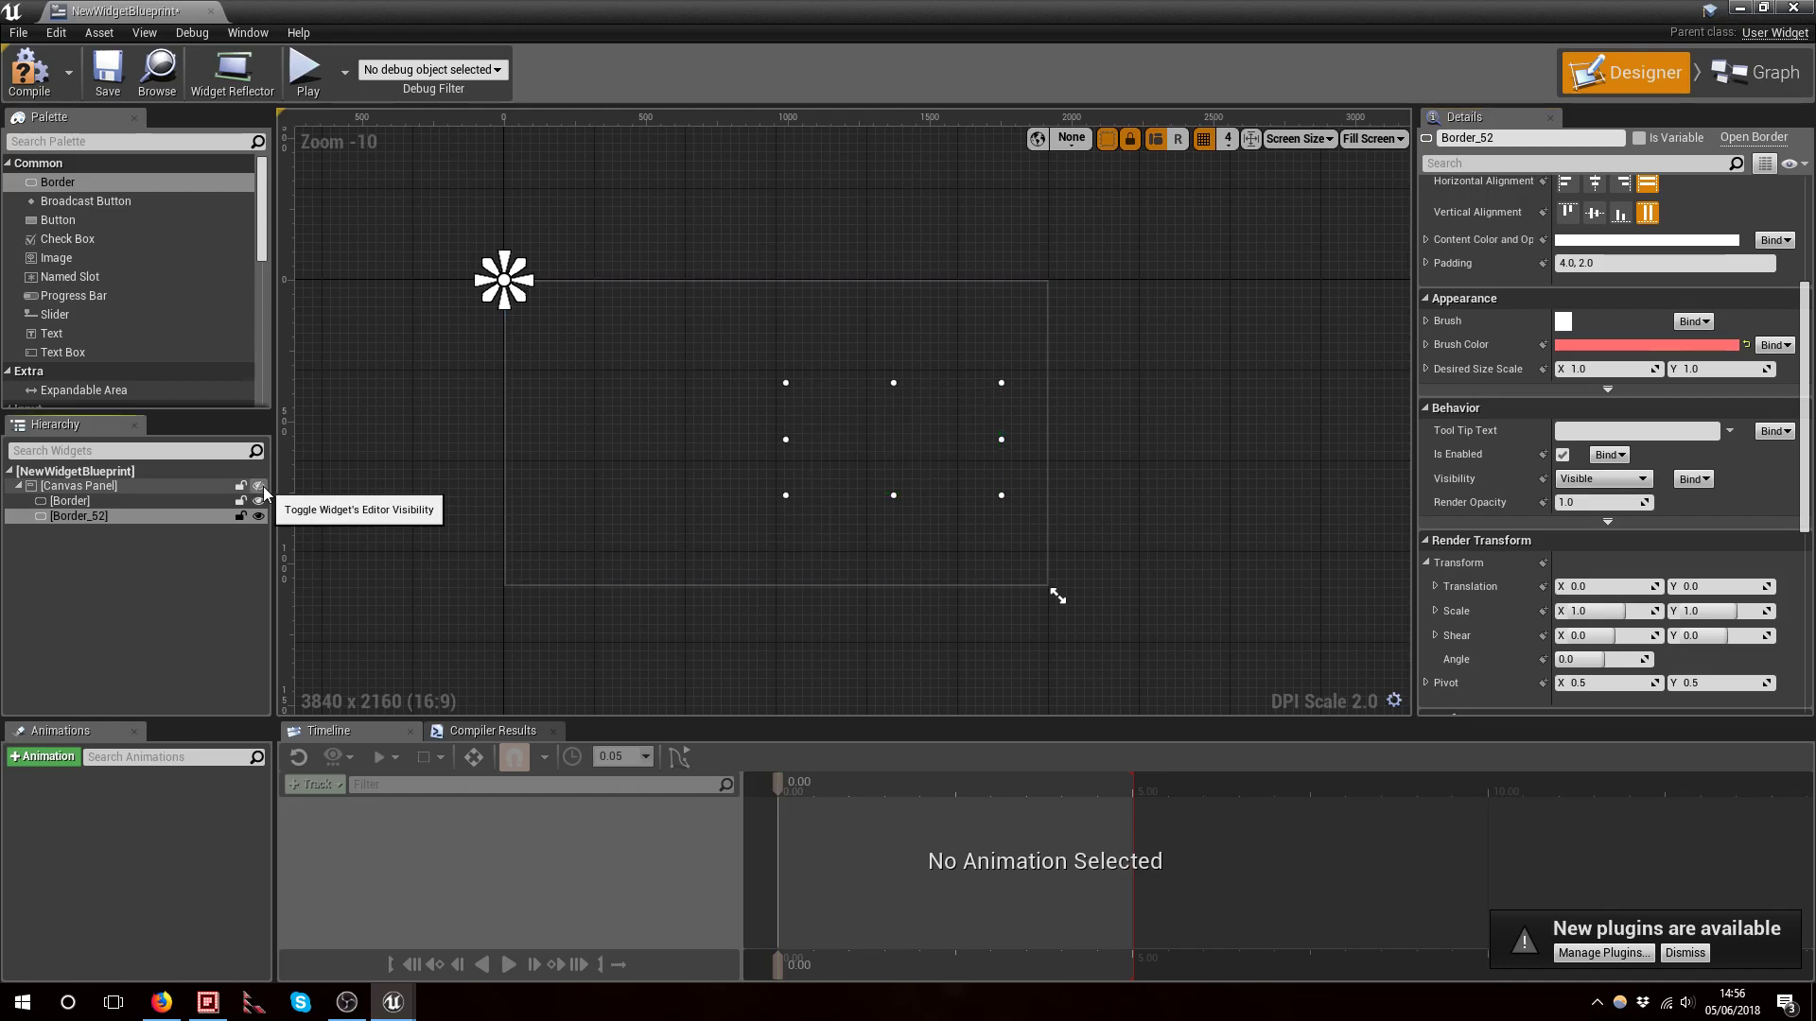
{"action": "left_click", "coordinate": [262, 486]}
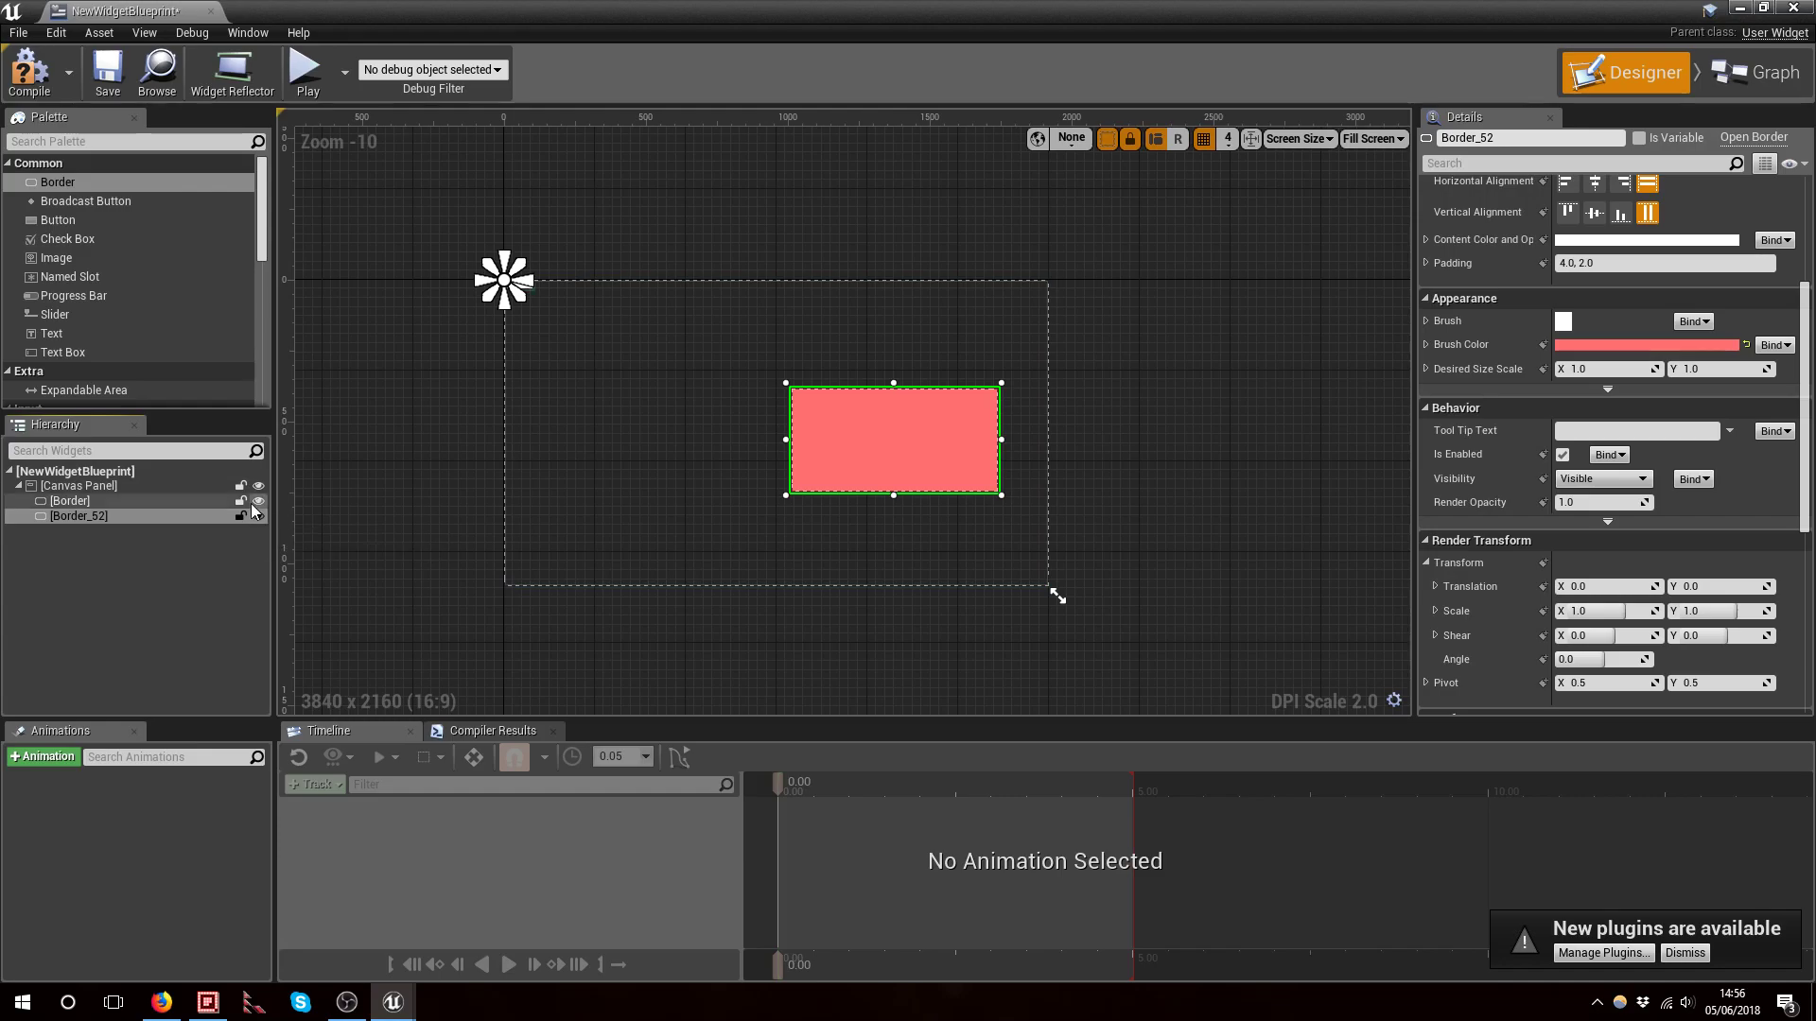
{"action": "left_click", "coordinate": [256, 501]}
{"action": "left_click", "coordinate": [258, 501]}
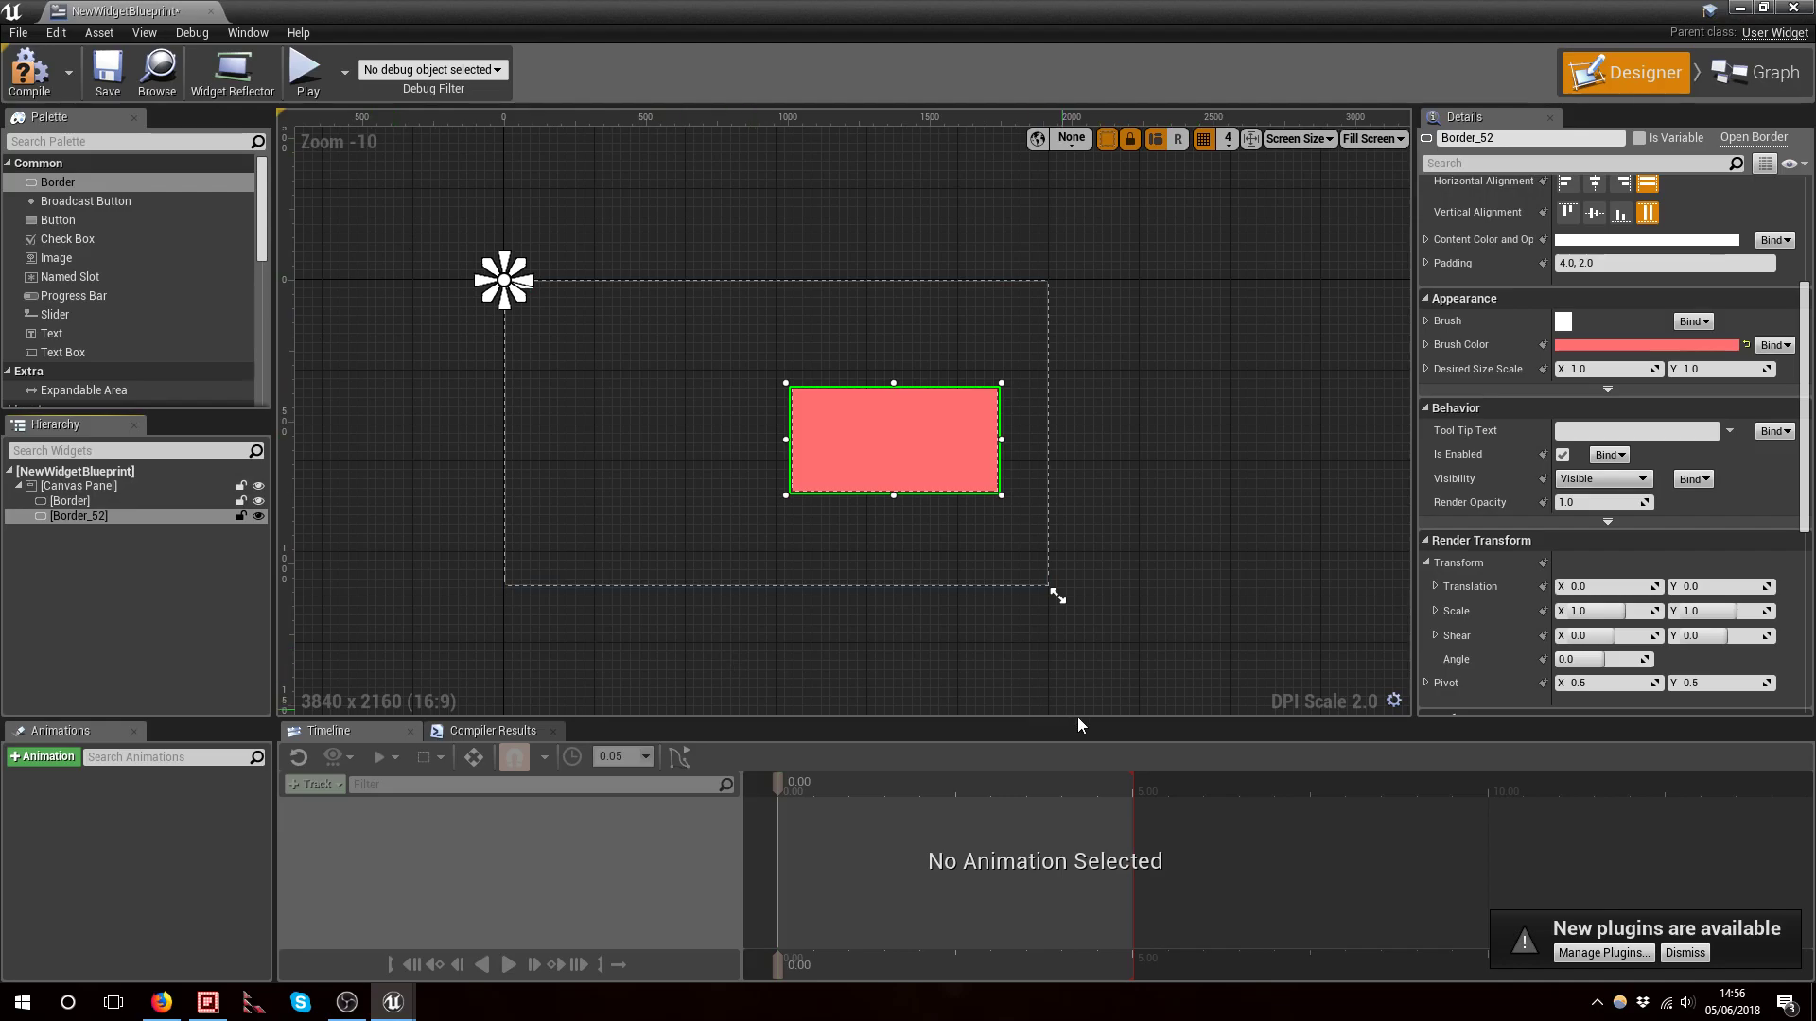
Set the second border's Visibility to Hidden, then back to Visible
{"action": "left_click", "coordinate": [1601, 479]}
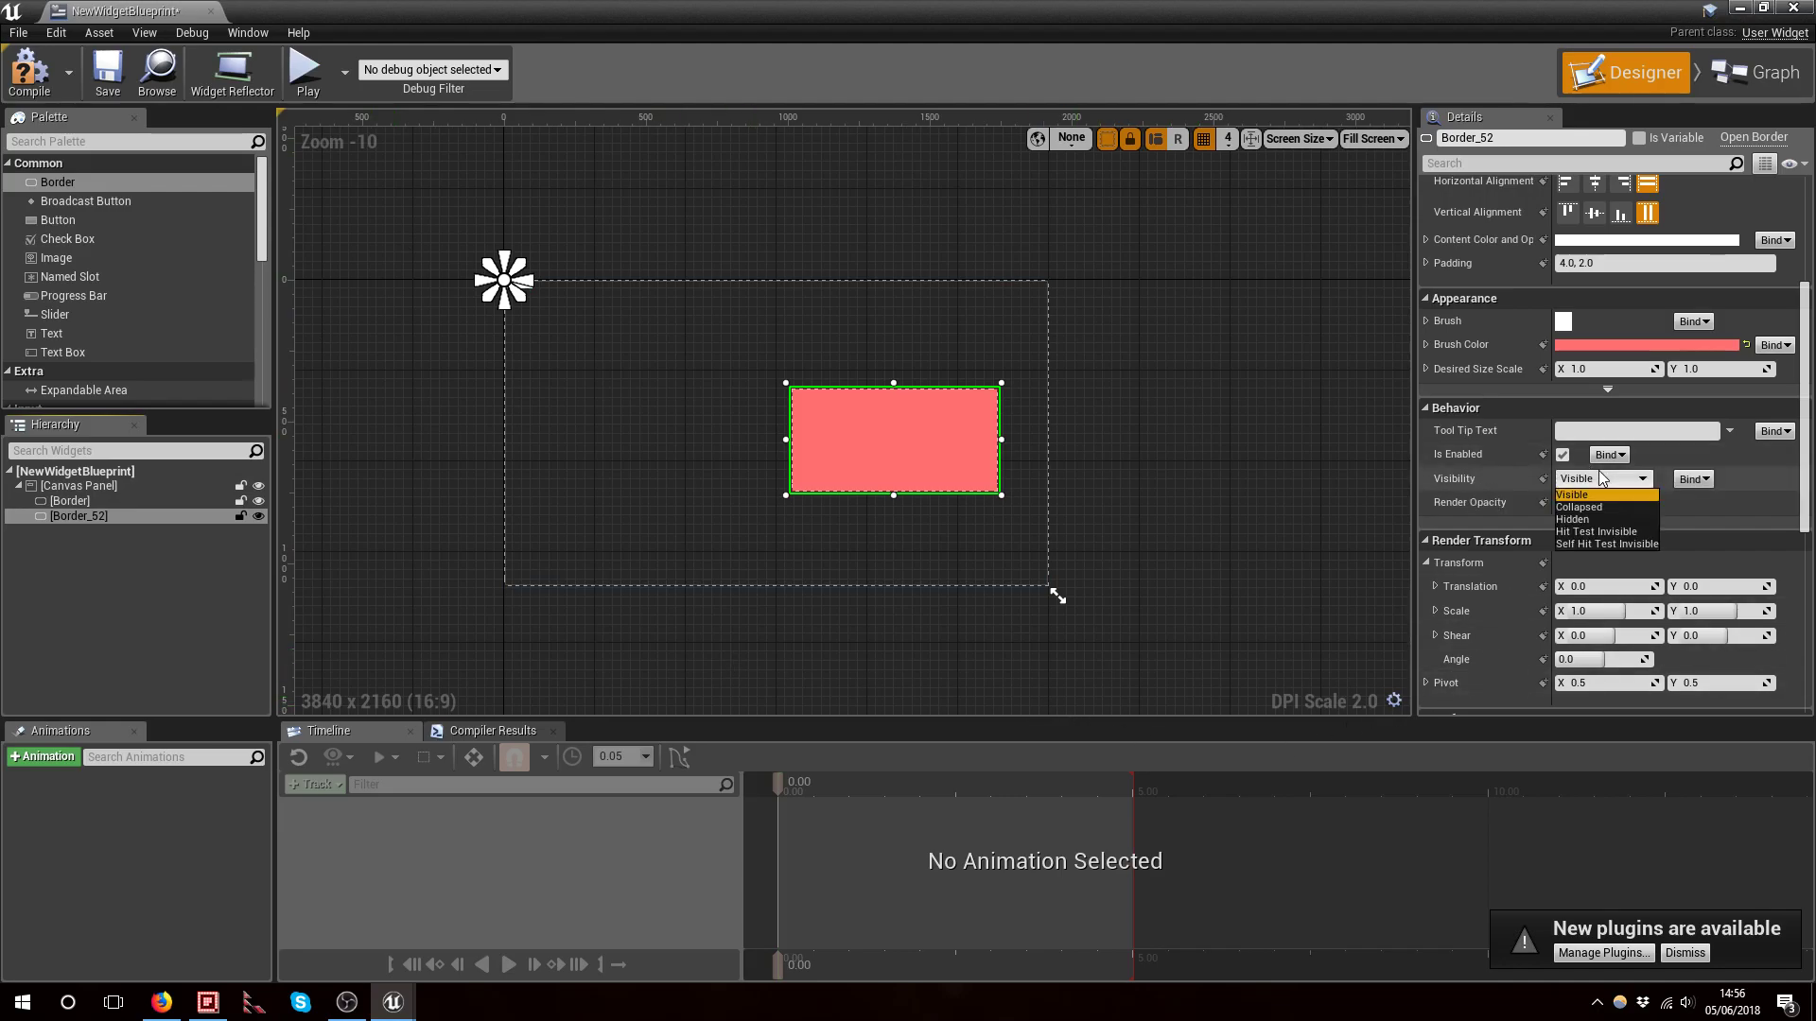
{"action": "left_click", "coordinate": [1615, 519]}
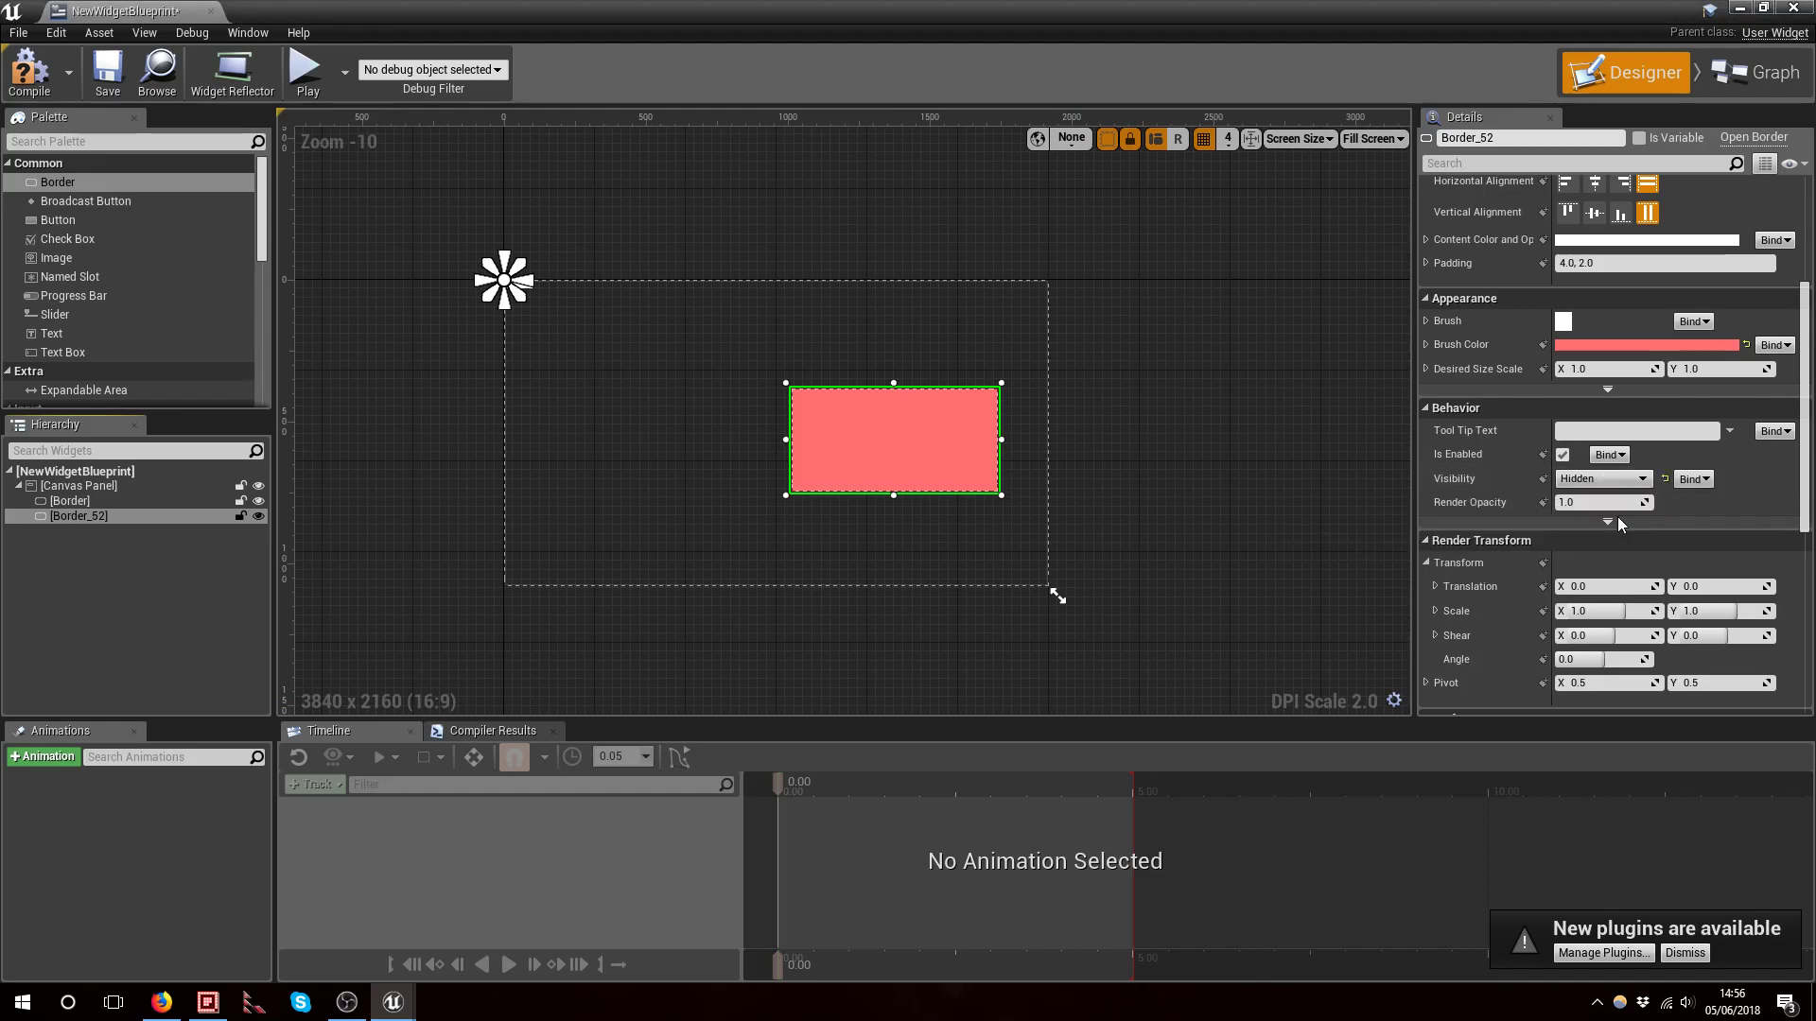
{"action": "left_click", "coordinate": [1601, 478]}
{"action": "left_click", "coordinate": [1598, 490]}
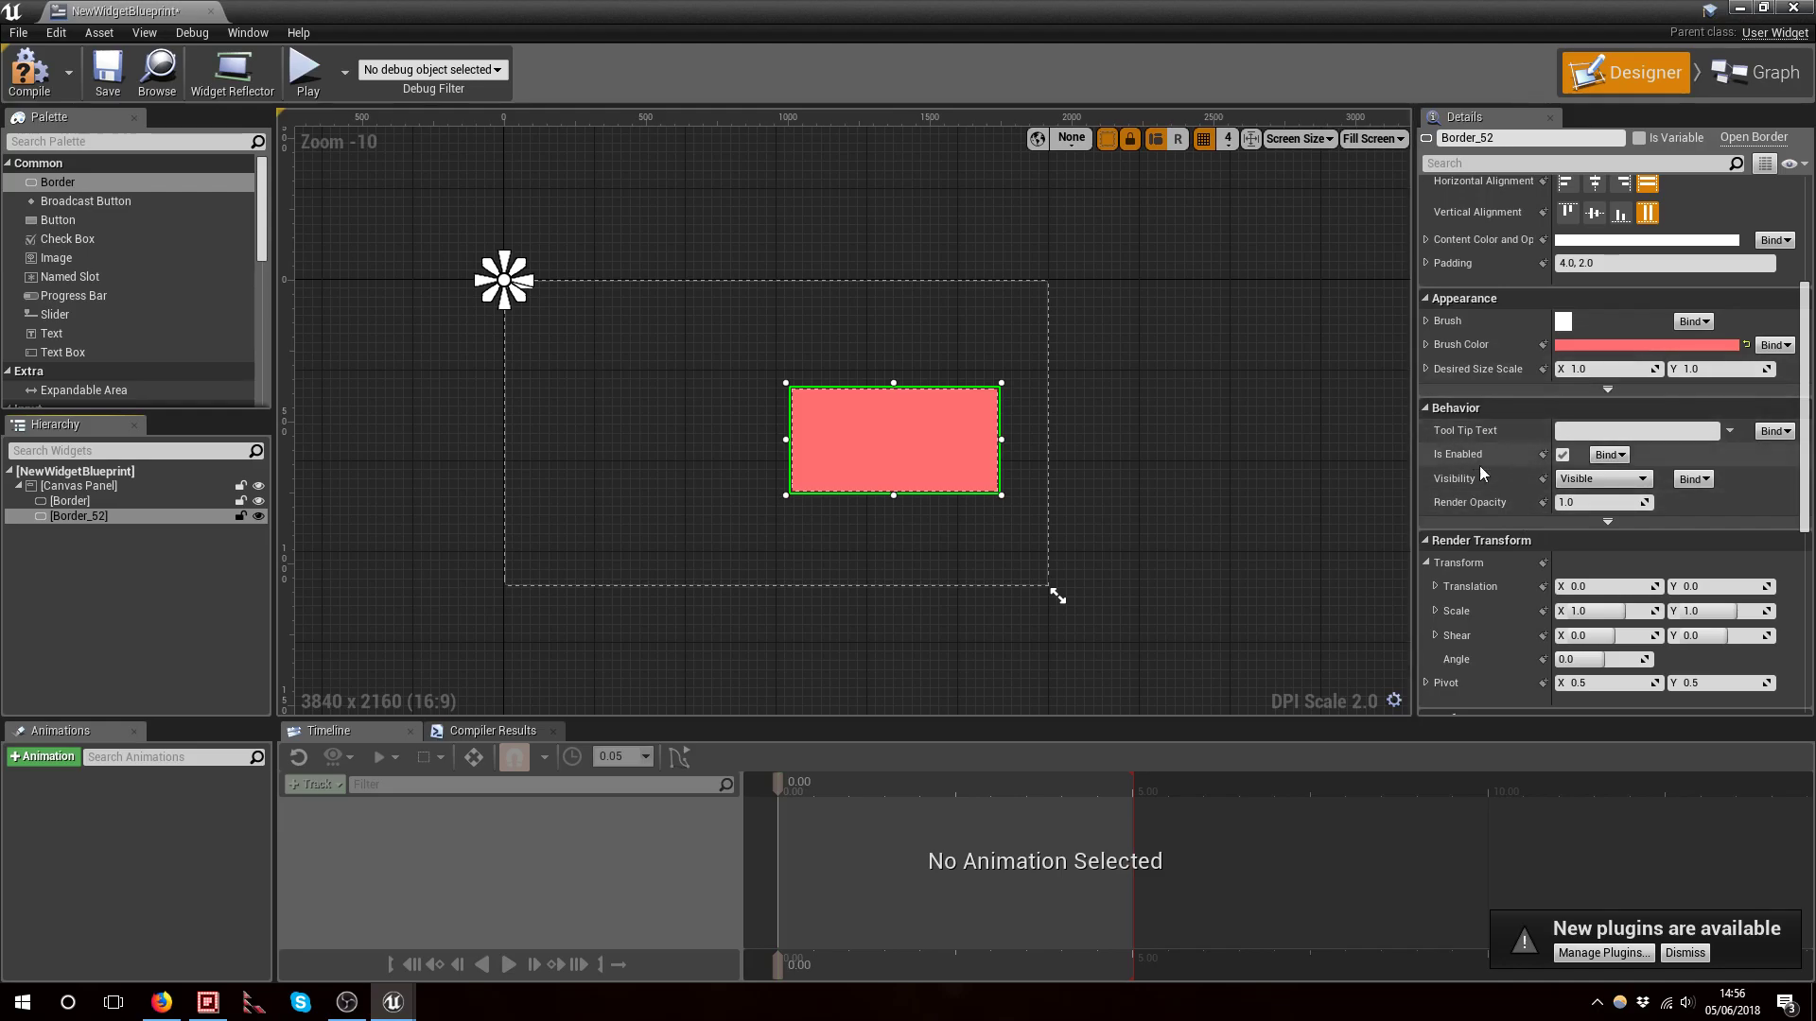
Scroll through the remaining properties of the second border and the first border, down to their events
{"action": "scroll", "coordinate": [1450, 452], "scroll_direction": "down", "scroll_amount": 2}
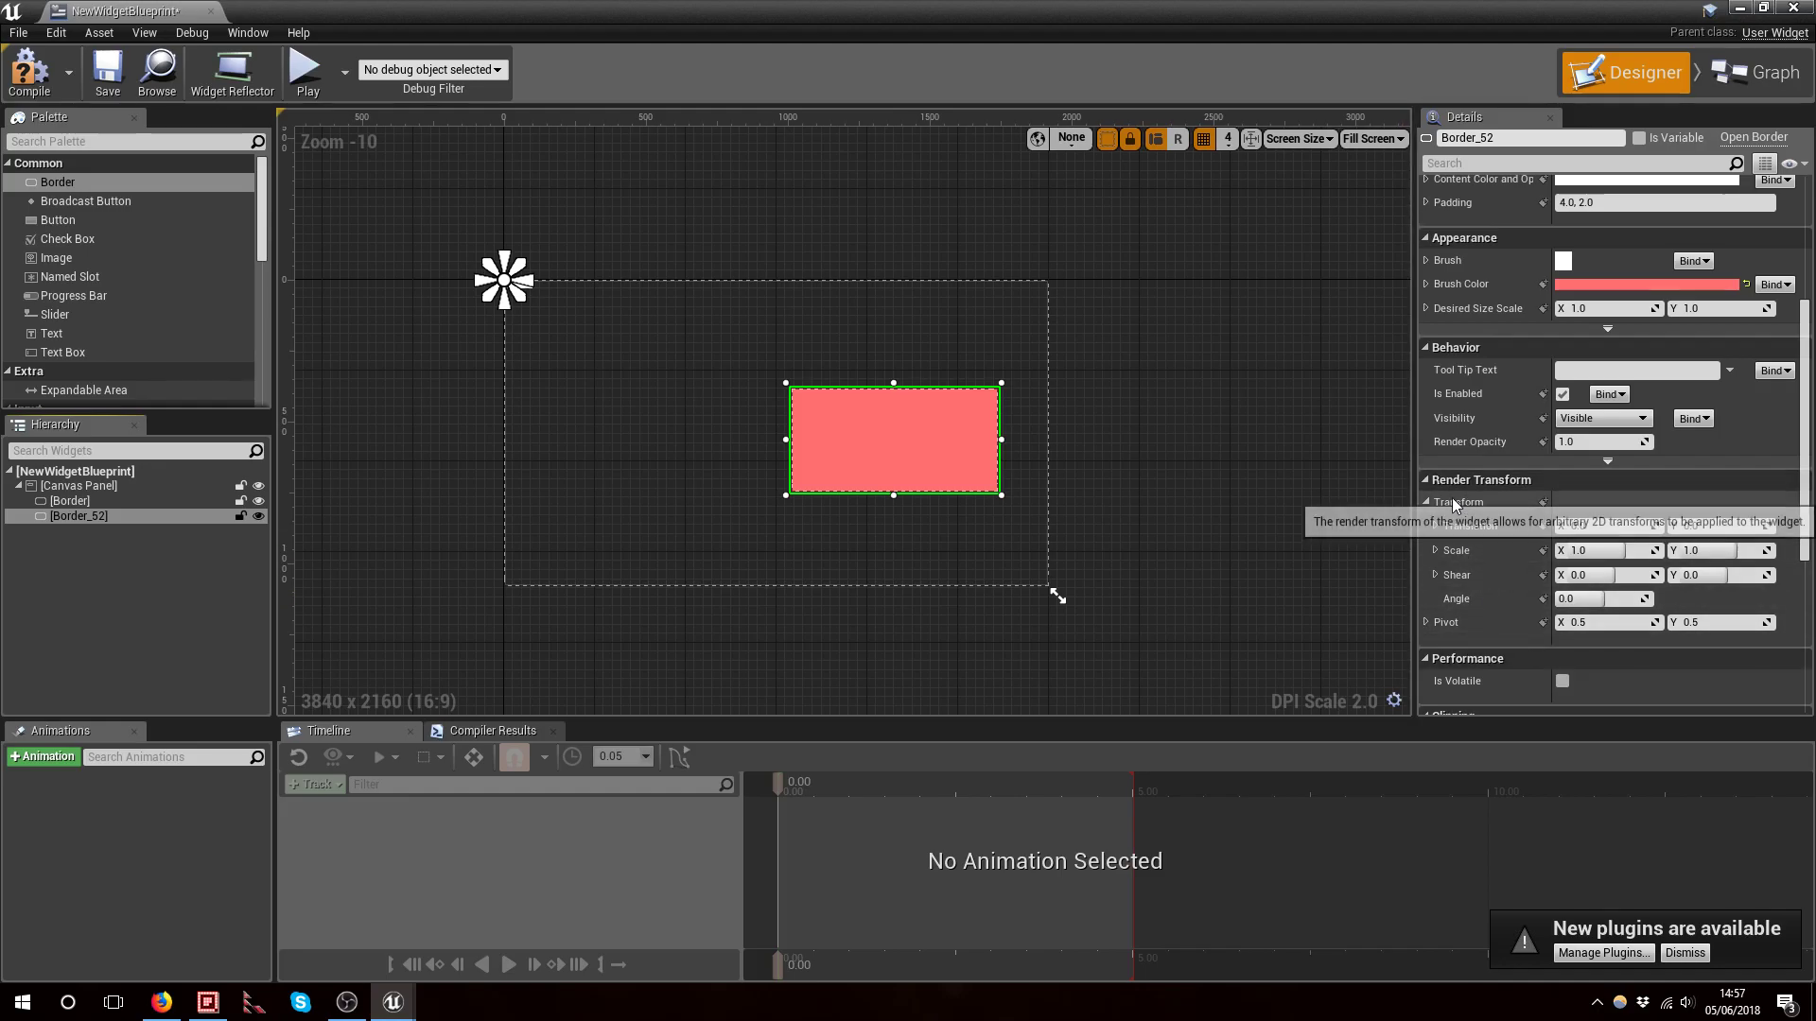
{"action": "scroll", "coordinate": [1474, 584], "scroll_direction": "down", "scroll_amount": 1}
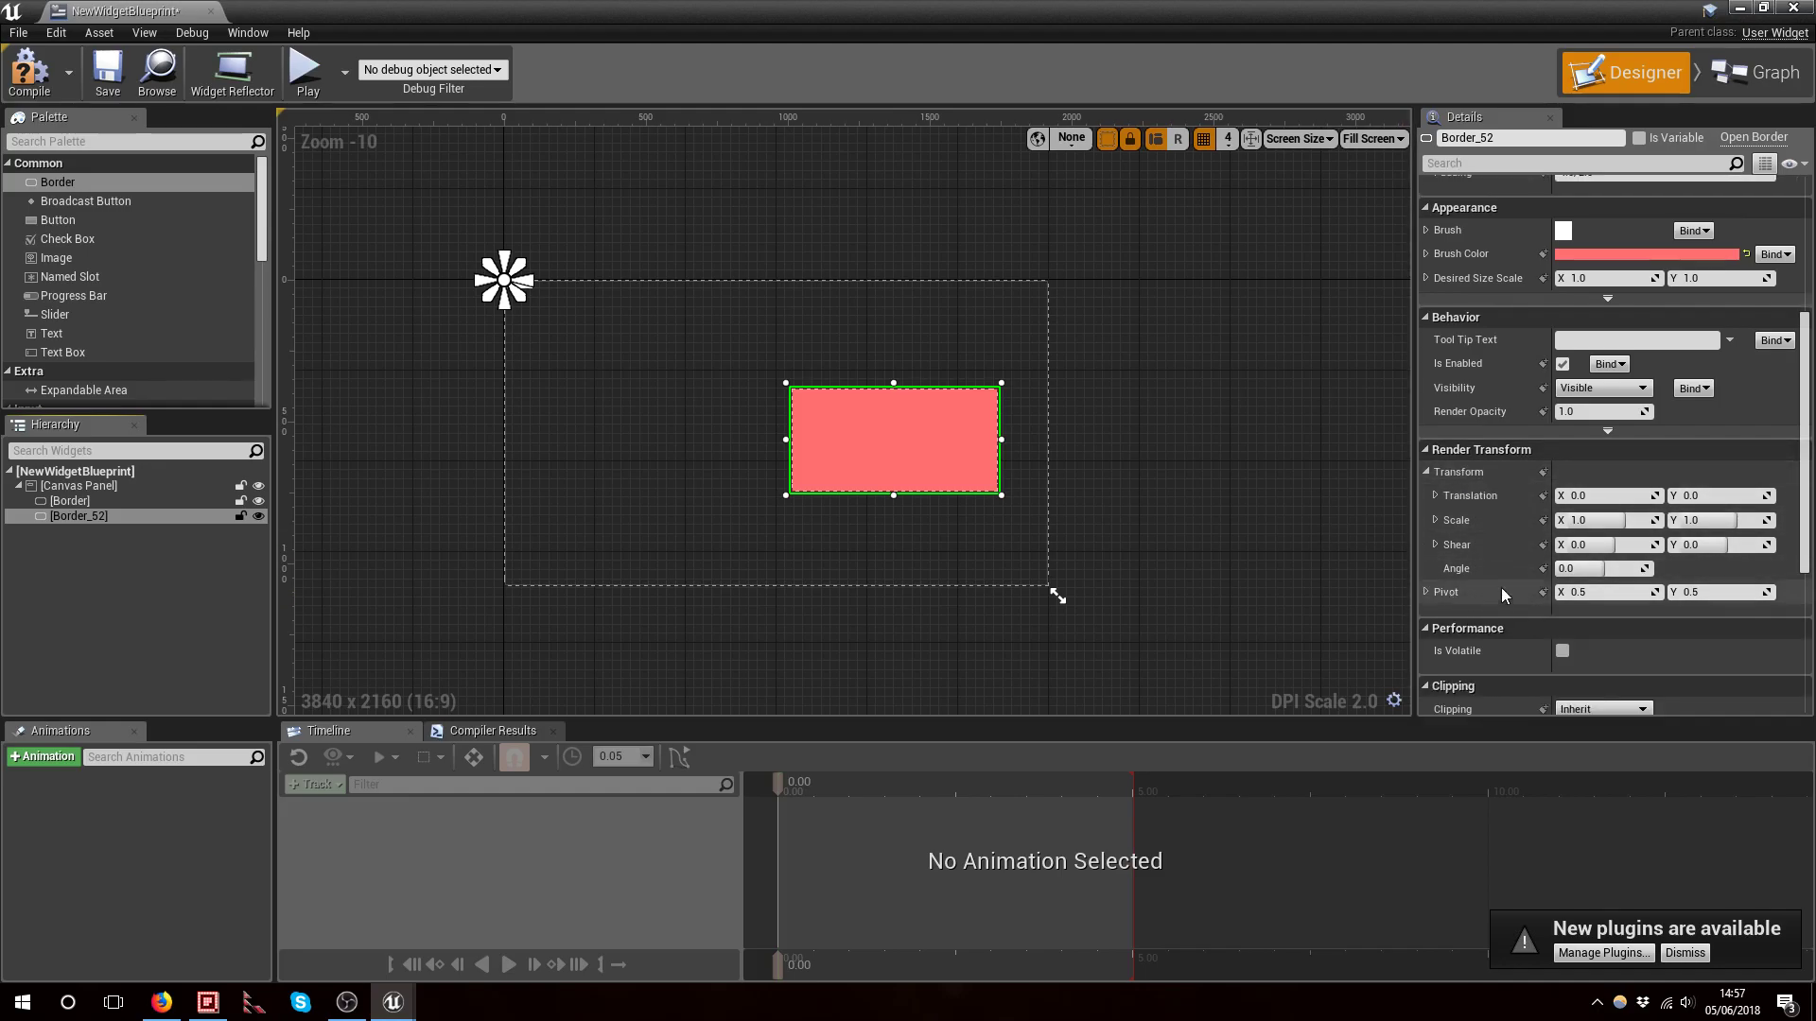
{"action": "left_click", "coordinate": [71, 486]}
{"action": "left_click", "coordinate": [70, 501]}
{"action": "scroll", "coordinate": [1492, 519], "scroll_direction": "down", "scroll_amount": 1}
{"action": "scroll", "coordinate": [1492, 520], "scroll_direction": "down", "scroll_amount": 2}
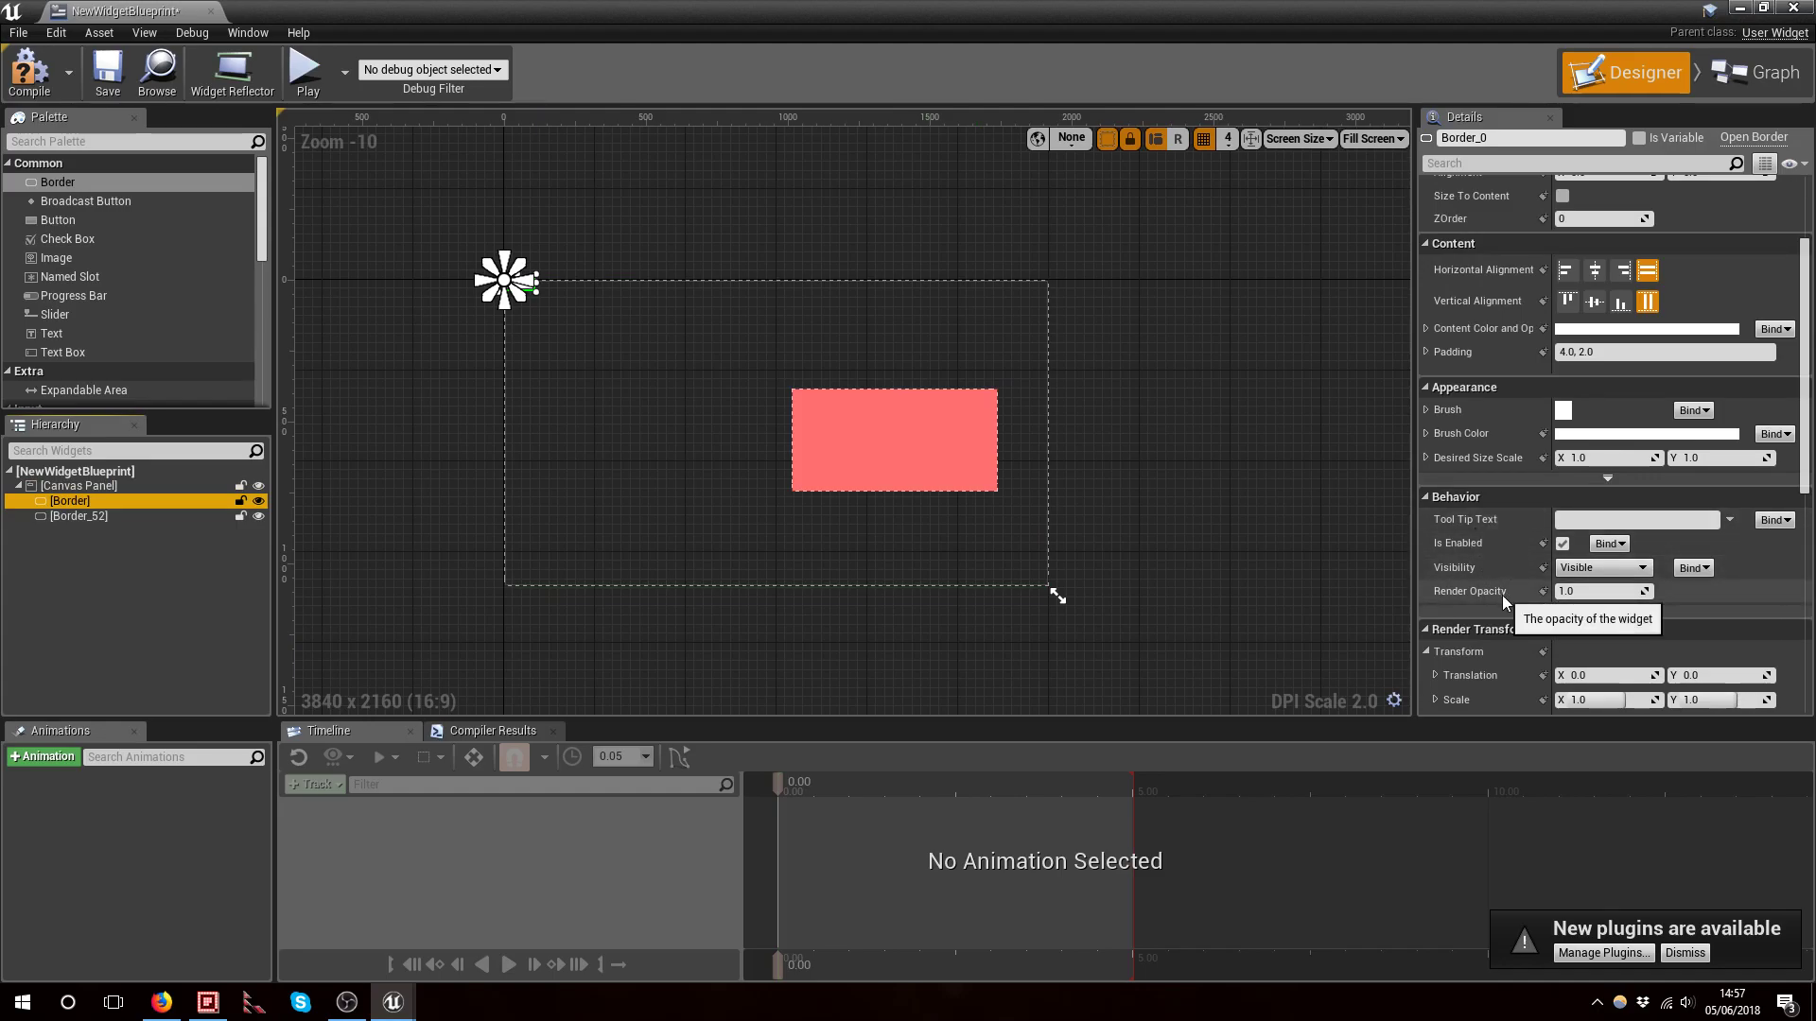
{"action": "scroll", "coordinate": [1502, 594], "scroll_direction": "down", "scroll_amount": 10}
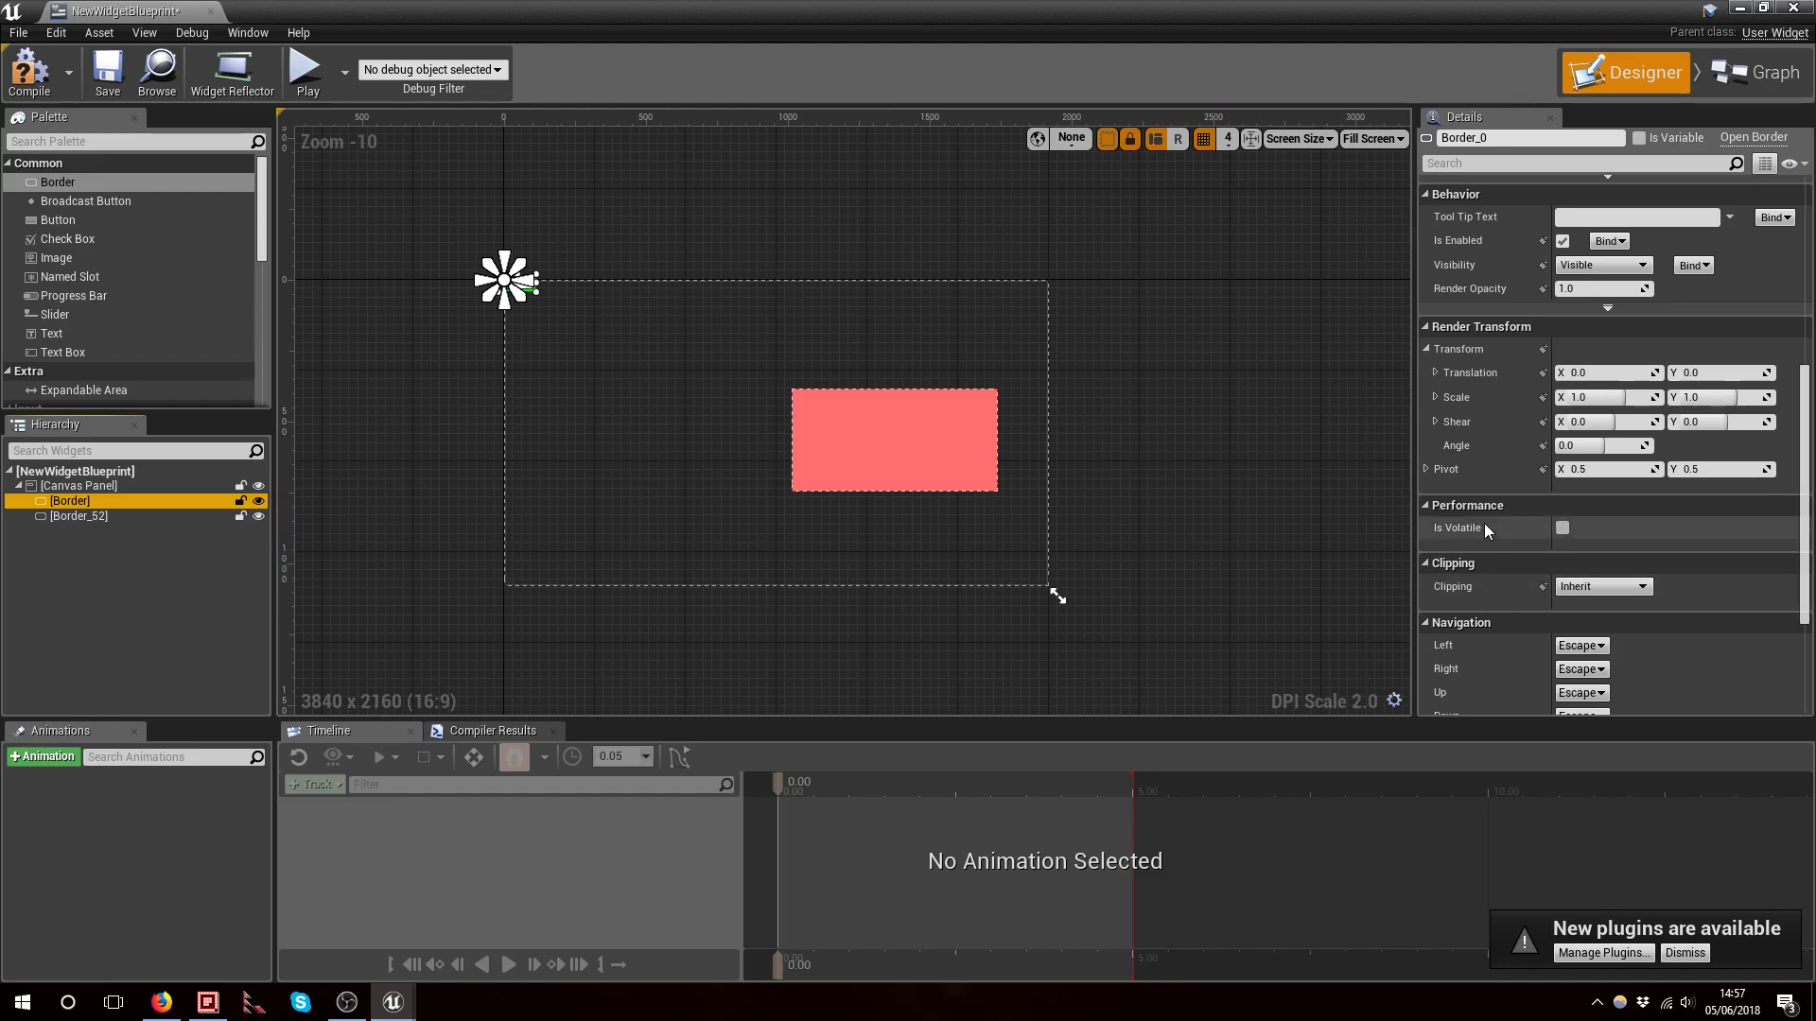
{"action": "scroll", "coordinate": [1486, 524], "scroll_direction": "down", "scroll_amount": 3}
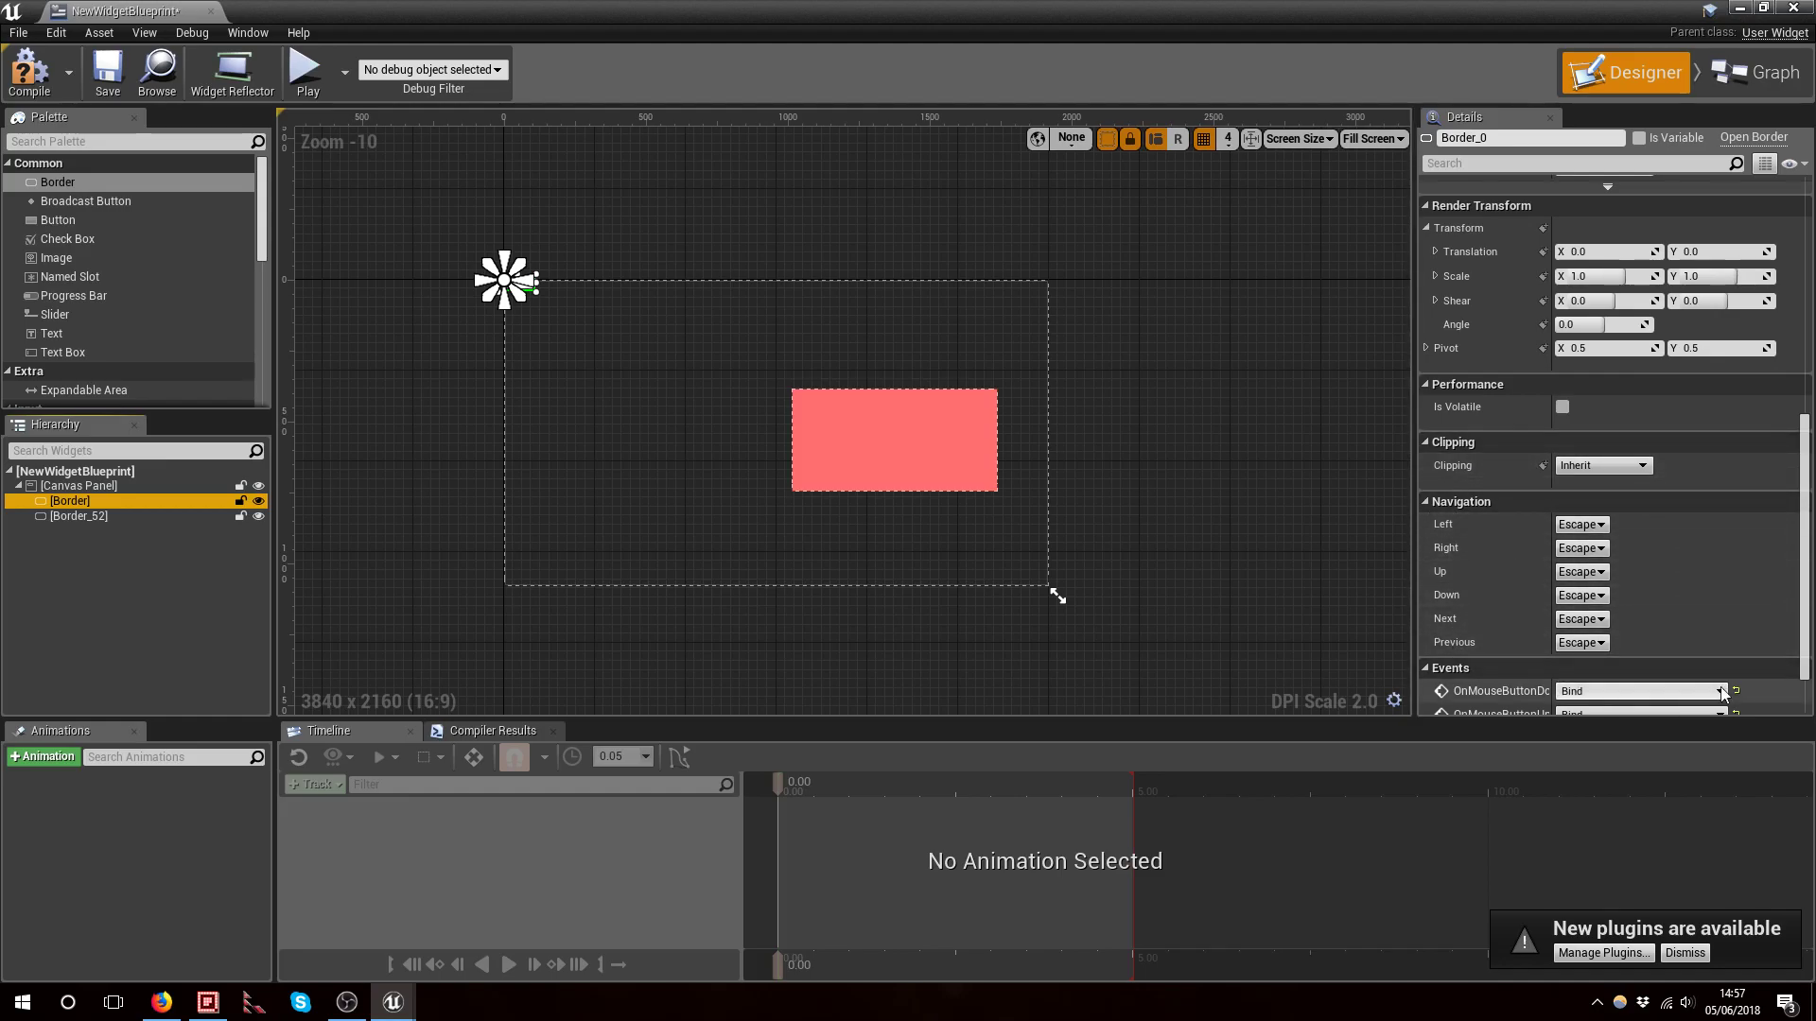
{"action": "scroll", "coordinate": [1674, 520], "scroll_direction": "down", "scroll_amount": 1}
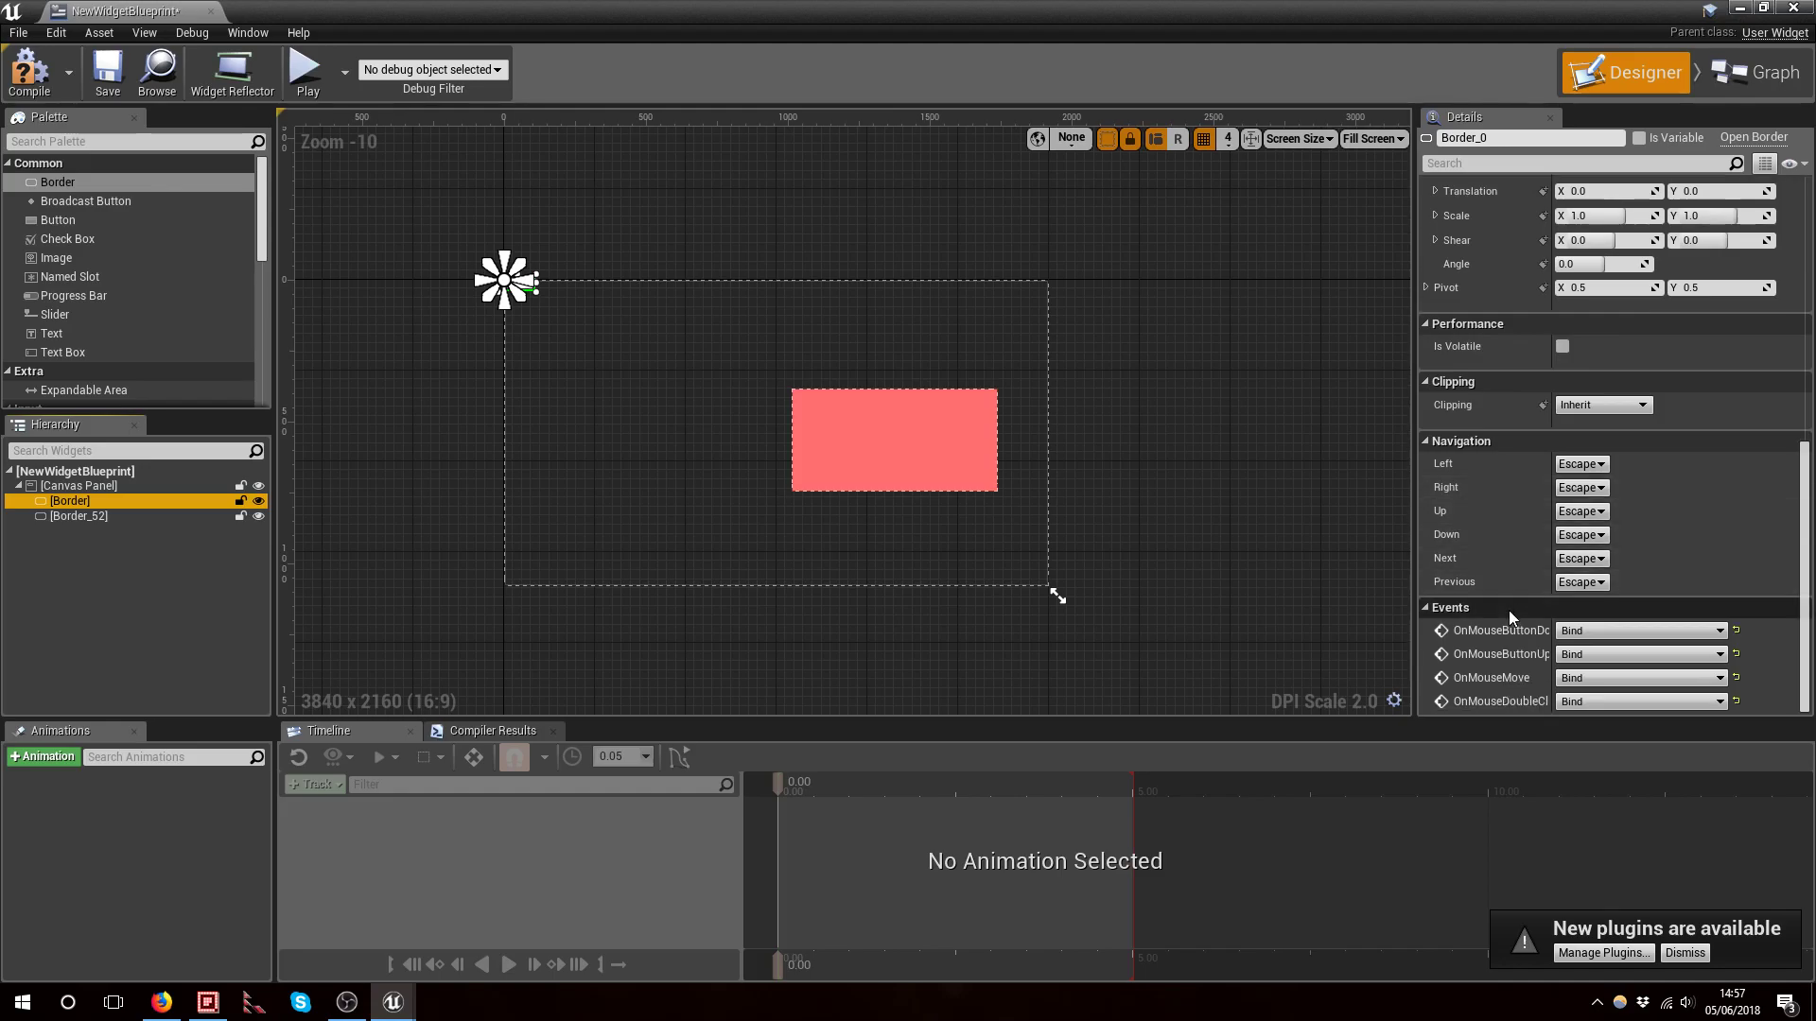
{"action": "left_click", "coordinate": [1502, 638]}
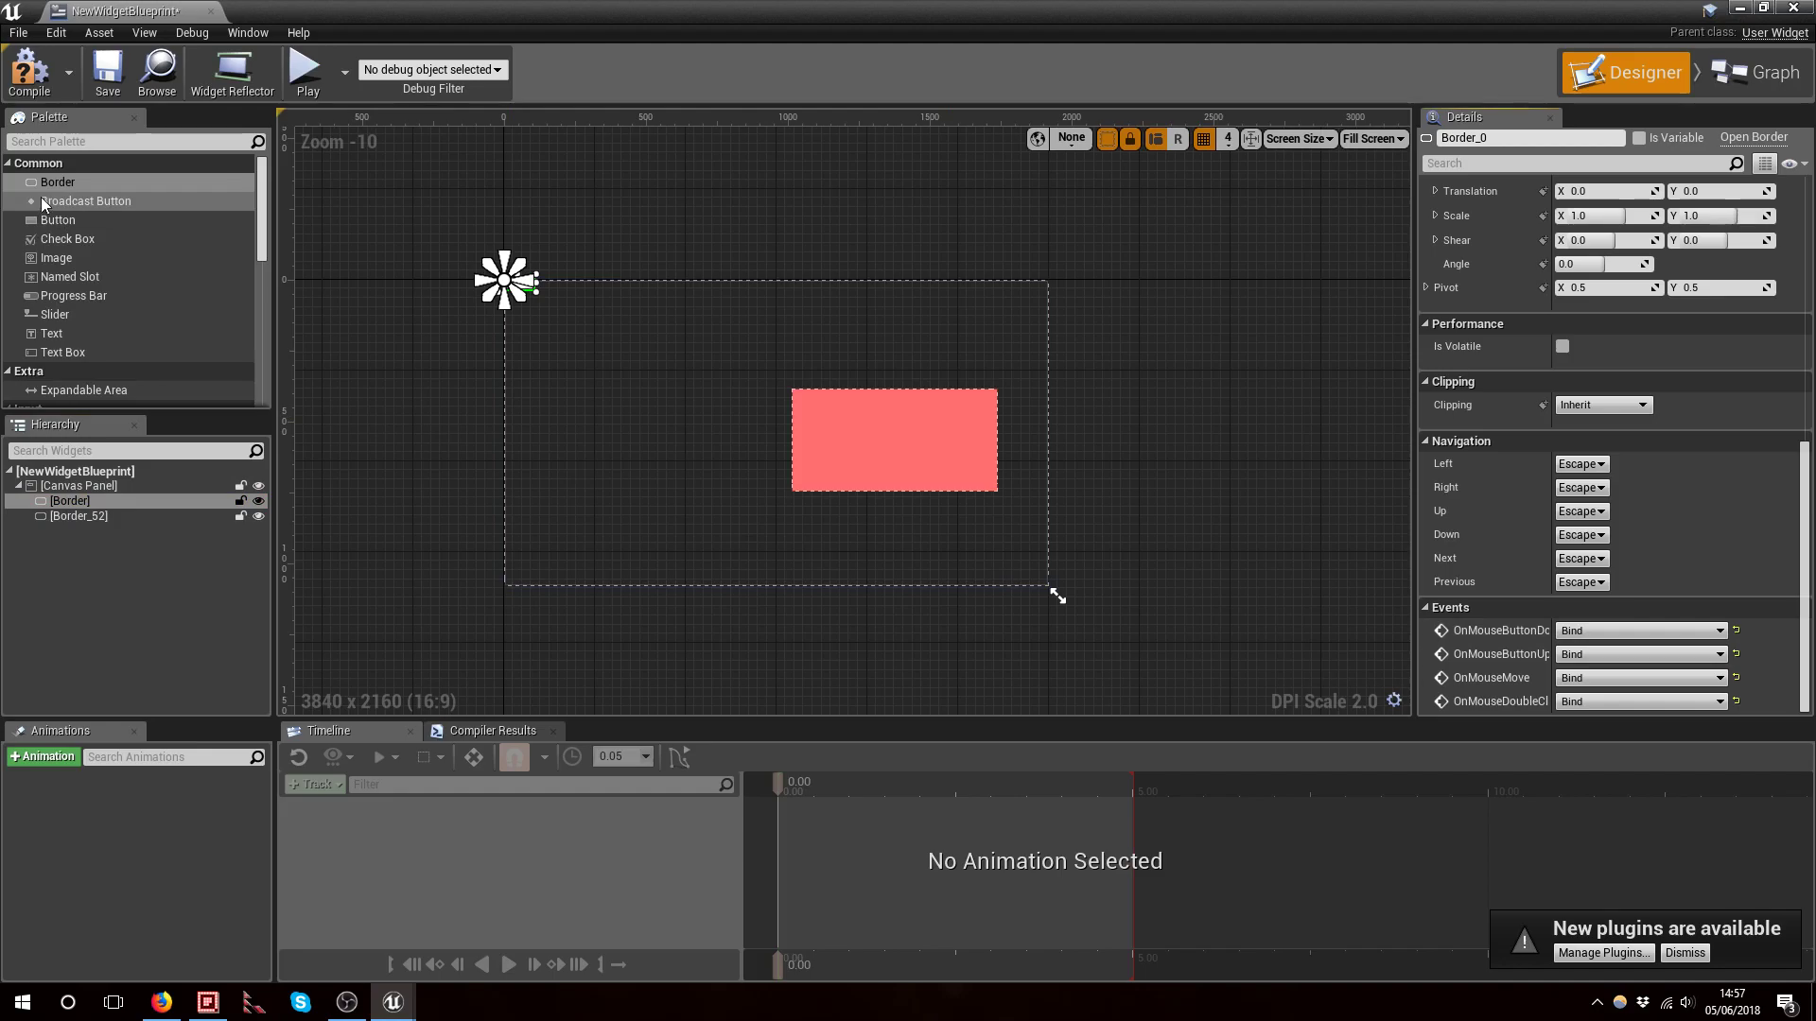
Place a Broadcast Button on the canvas to the left of the red border and review its properties
{"action": "left_click_drag", "start_coordinate": [49, 202], "coordinate": [725, 508]}
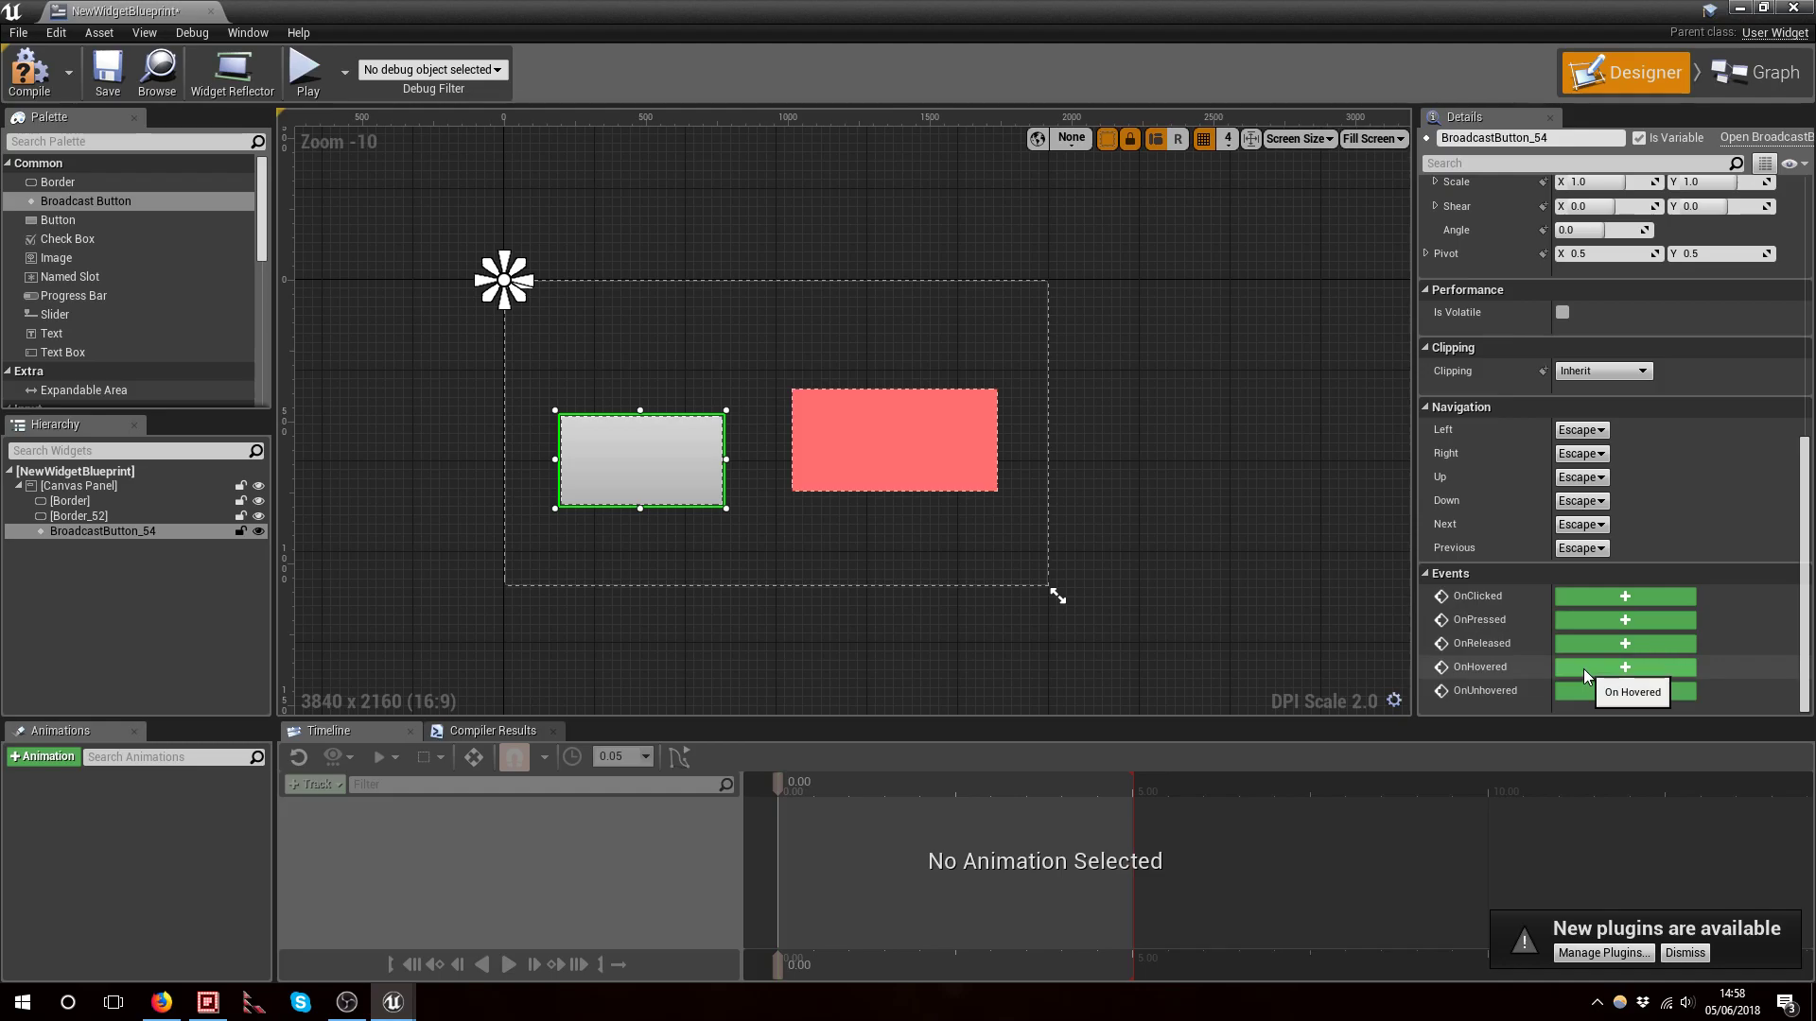
{"action": "scroll", "coordinate": [1693, 577], "scroll_direction": "up", "scroll_amount": 3}
{"action": "scroll", "coordinate": [1692, 572], "scroll_direction": "up", "scroll_amount": 8}
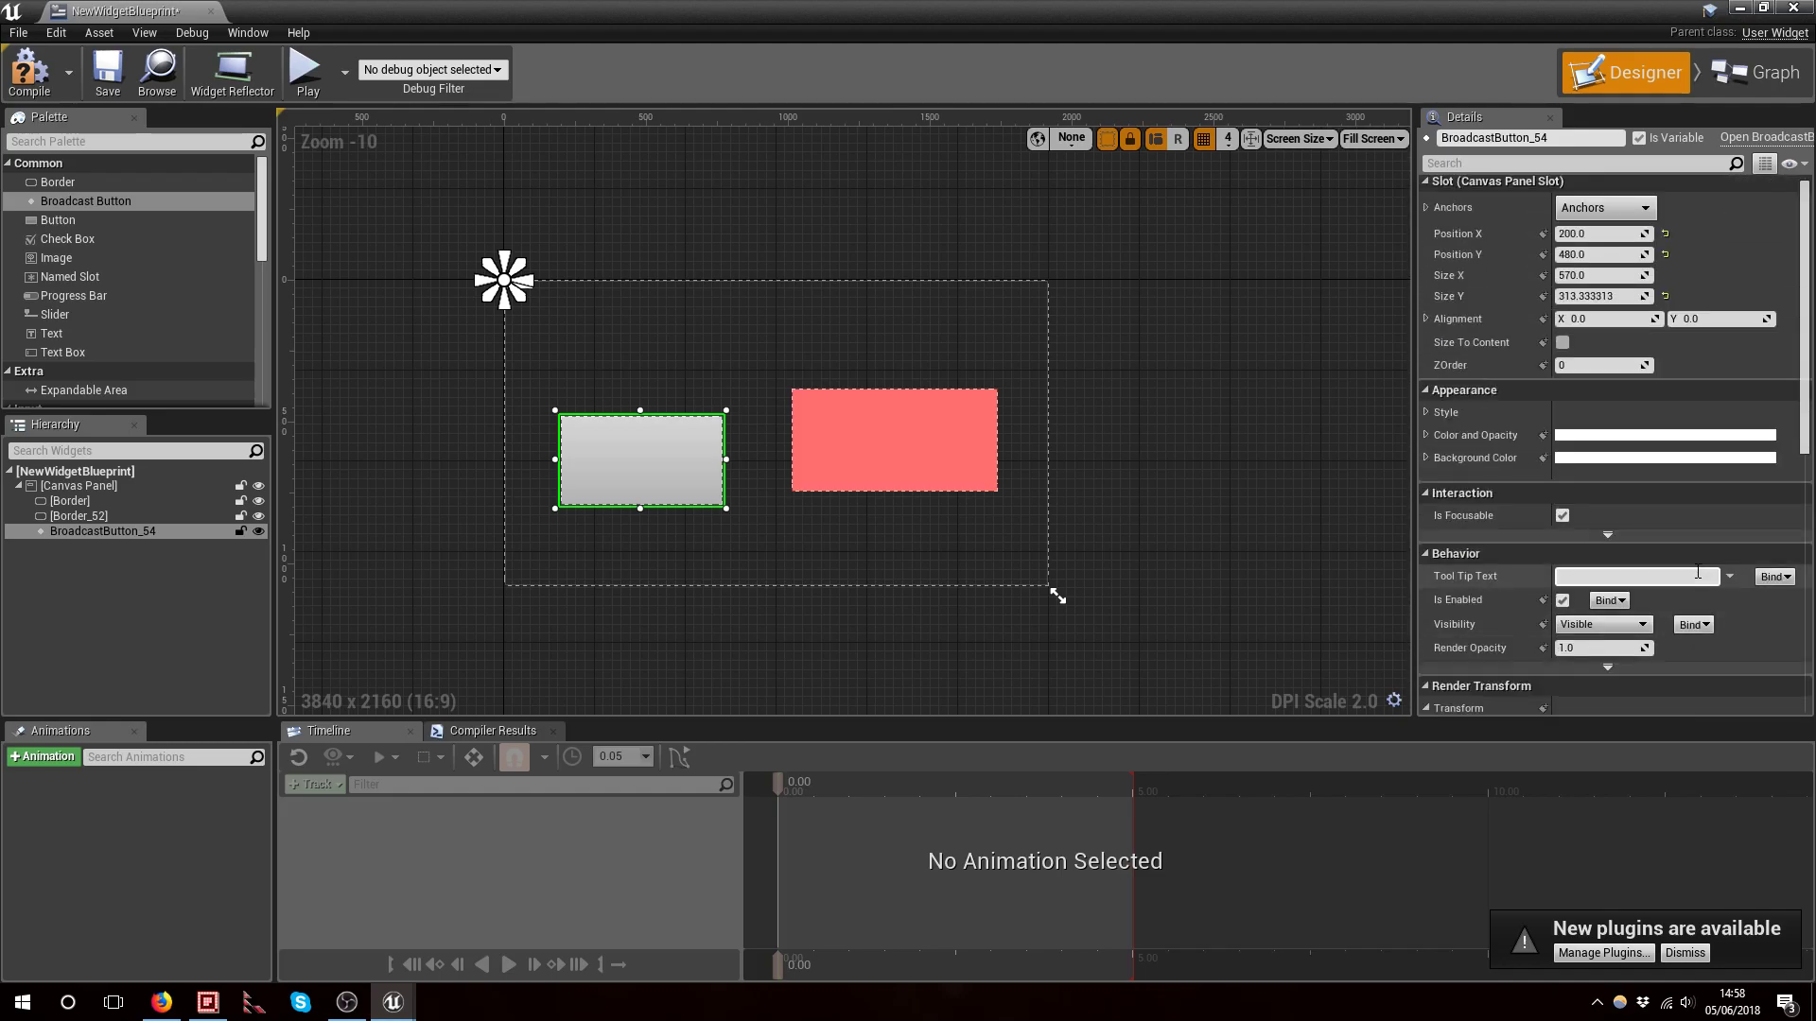
{"action": "scroll", "coordinate": [1698, 435], "scroll_direction": "down", "scroll_amount": 8}
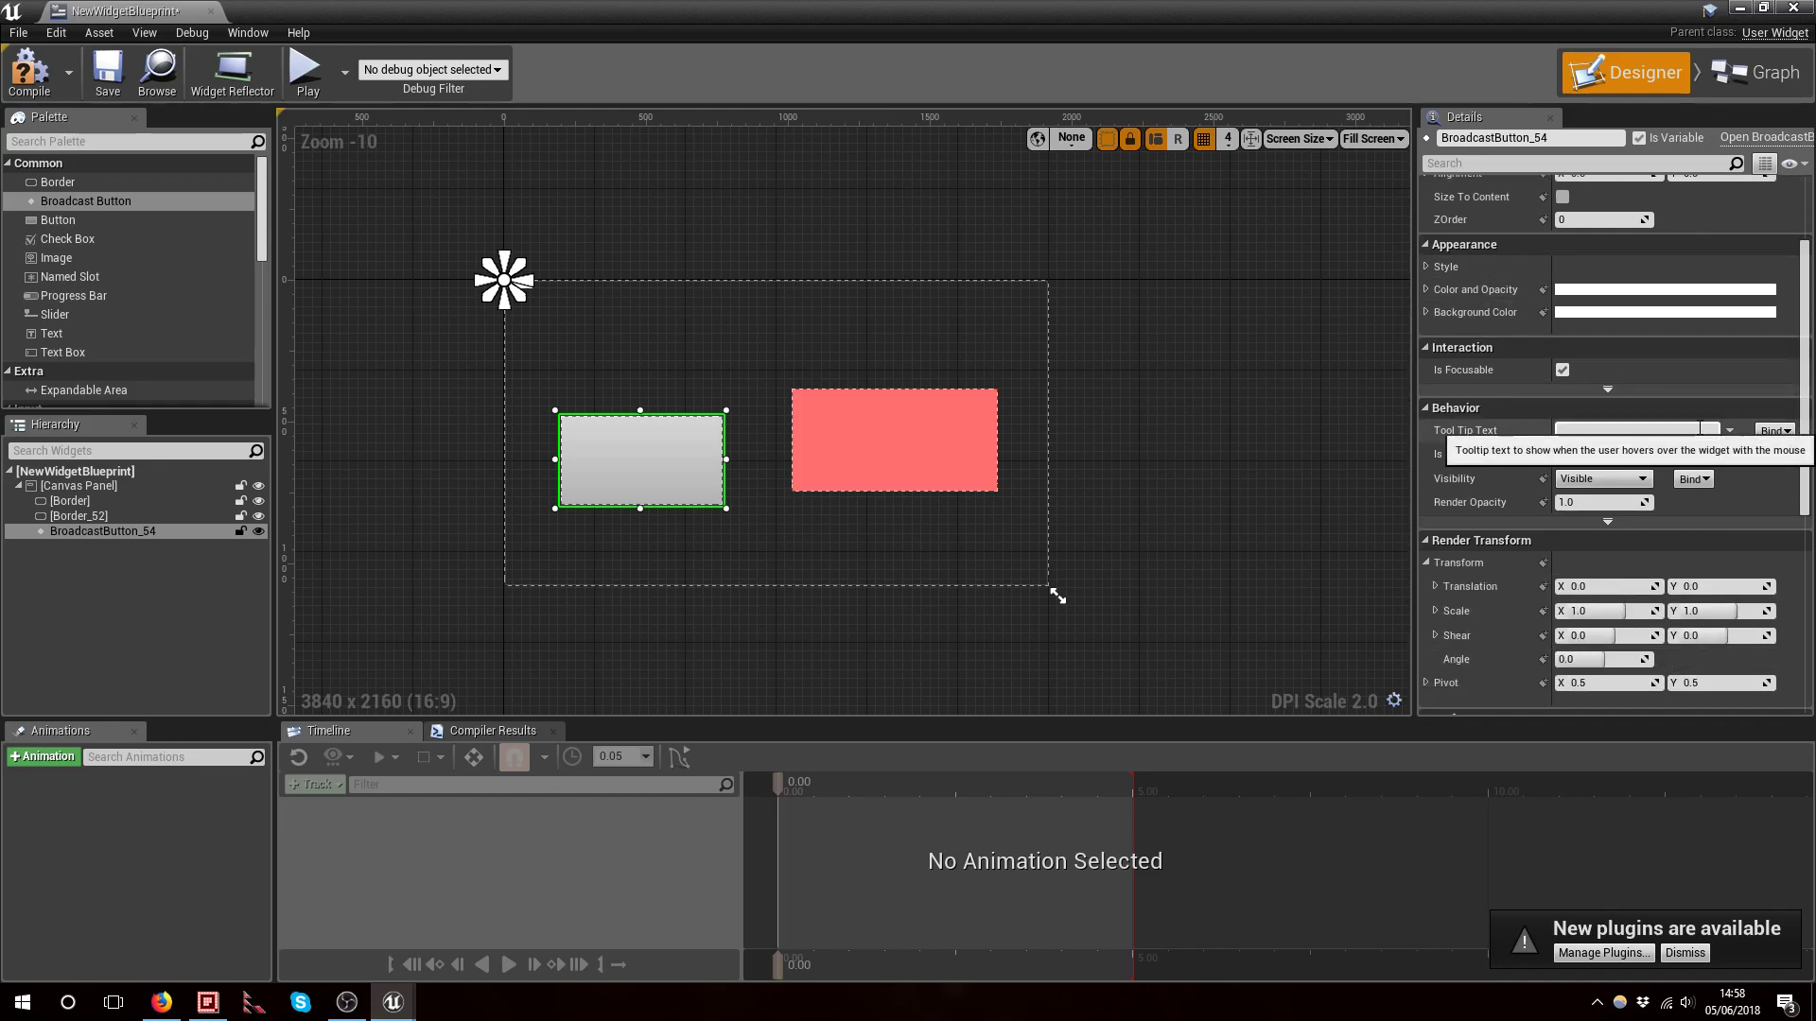
{"action": "scroll", "coordinate": [1698, 428], "scroll_direction": "down", "scroll_amount": 3}
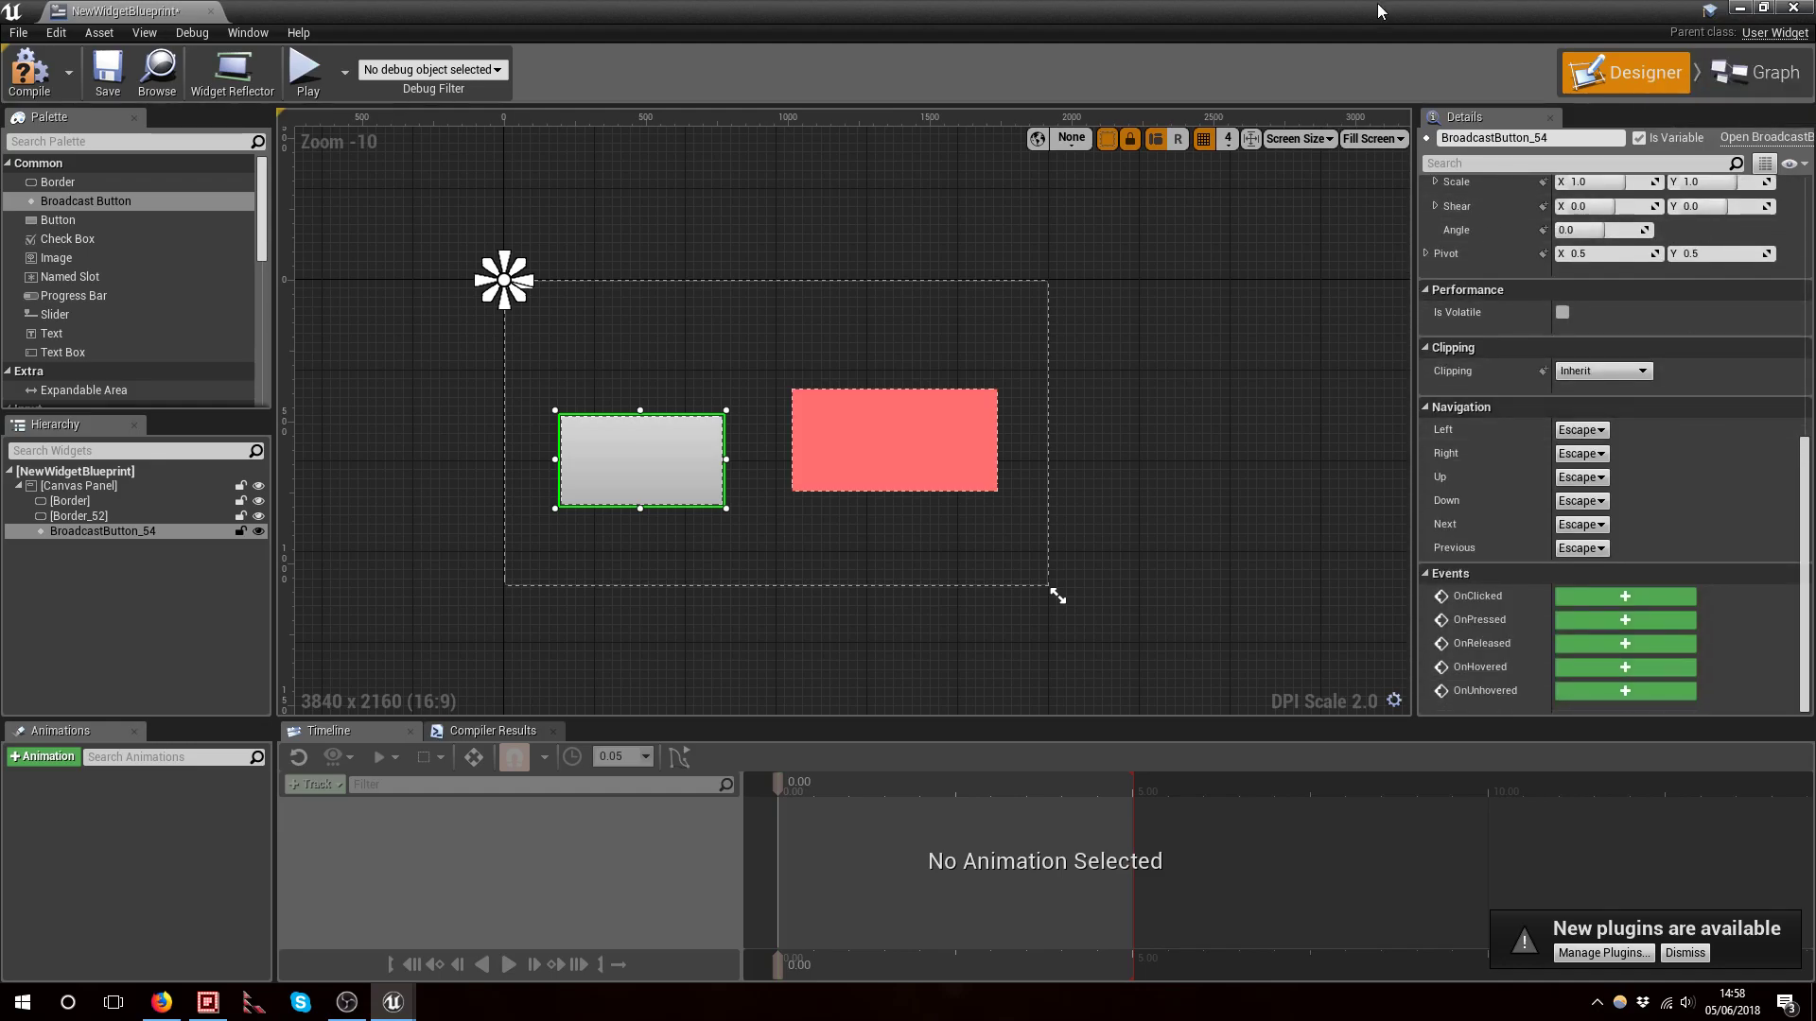
Set the blueprint's designer preview background to the SolidBlock texture in the class defaults
{"action": "left_click", "coordinate": [1743, 87]}
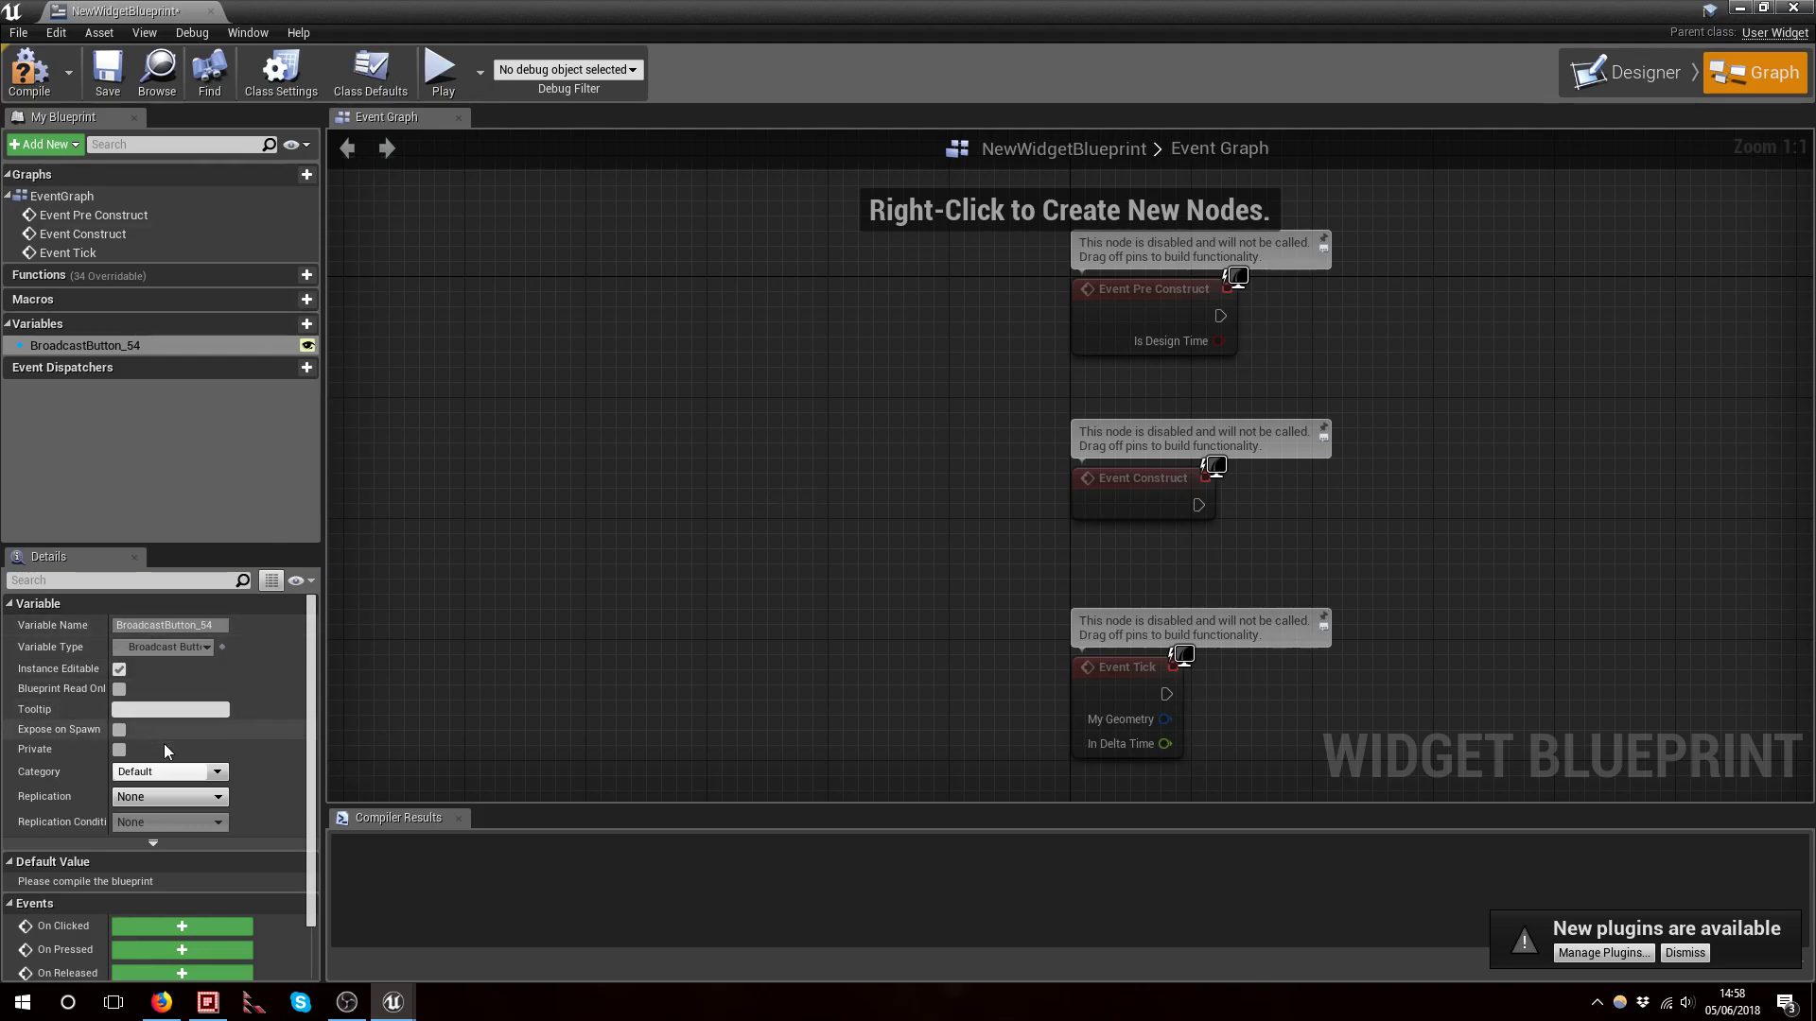
{"action": "left_click", "coordinate": [338, 74]}
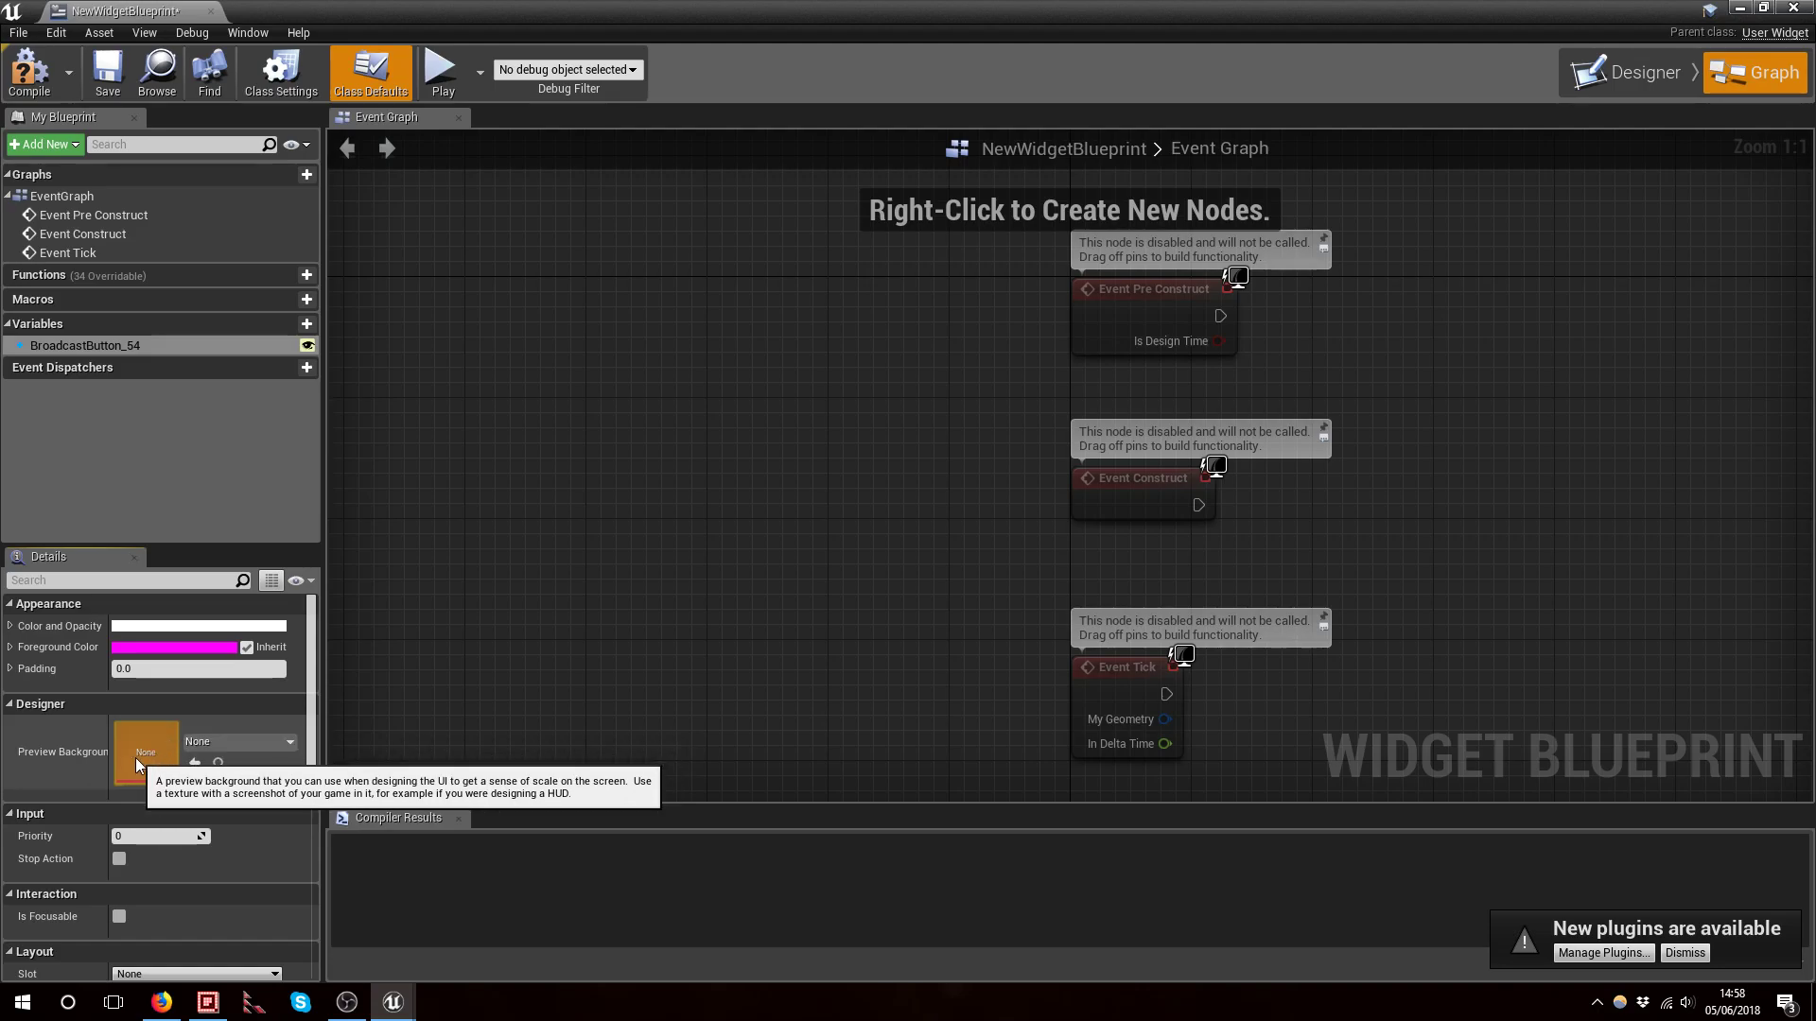
{"action": "left_click", "coordinate": [216, 742]}
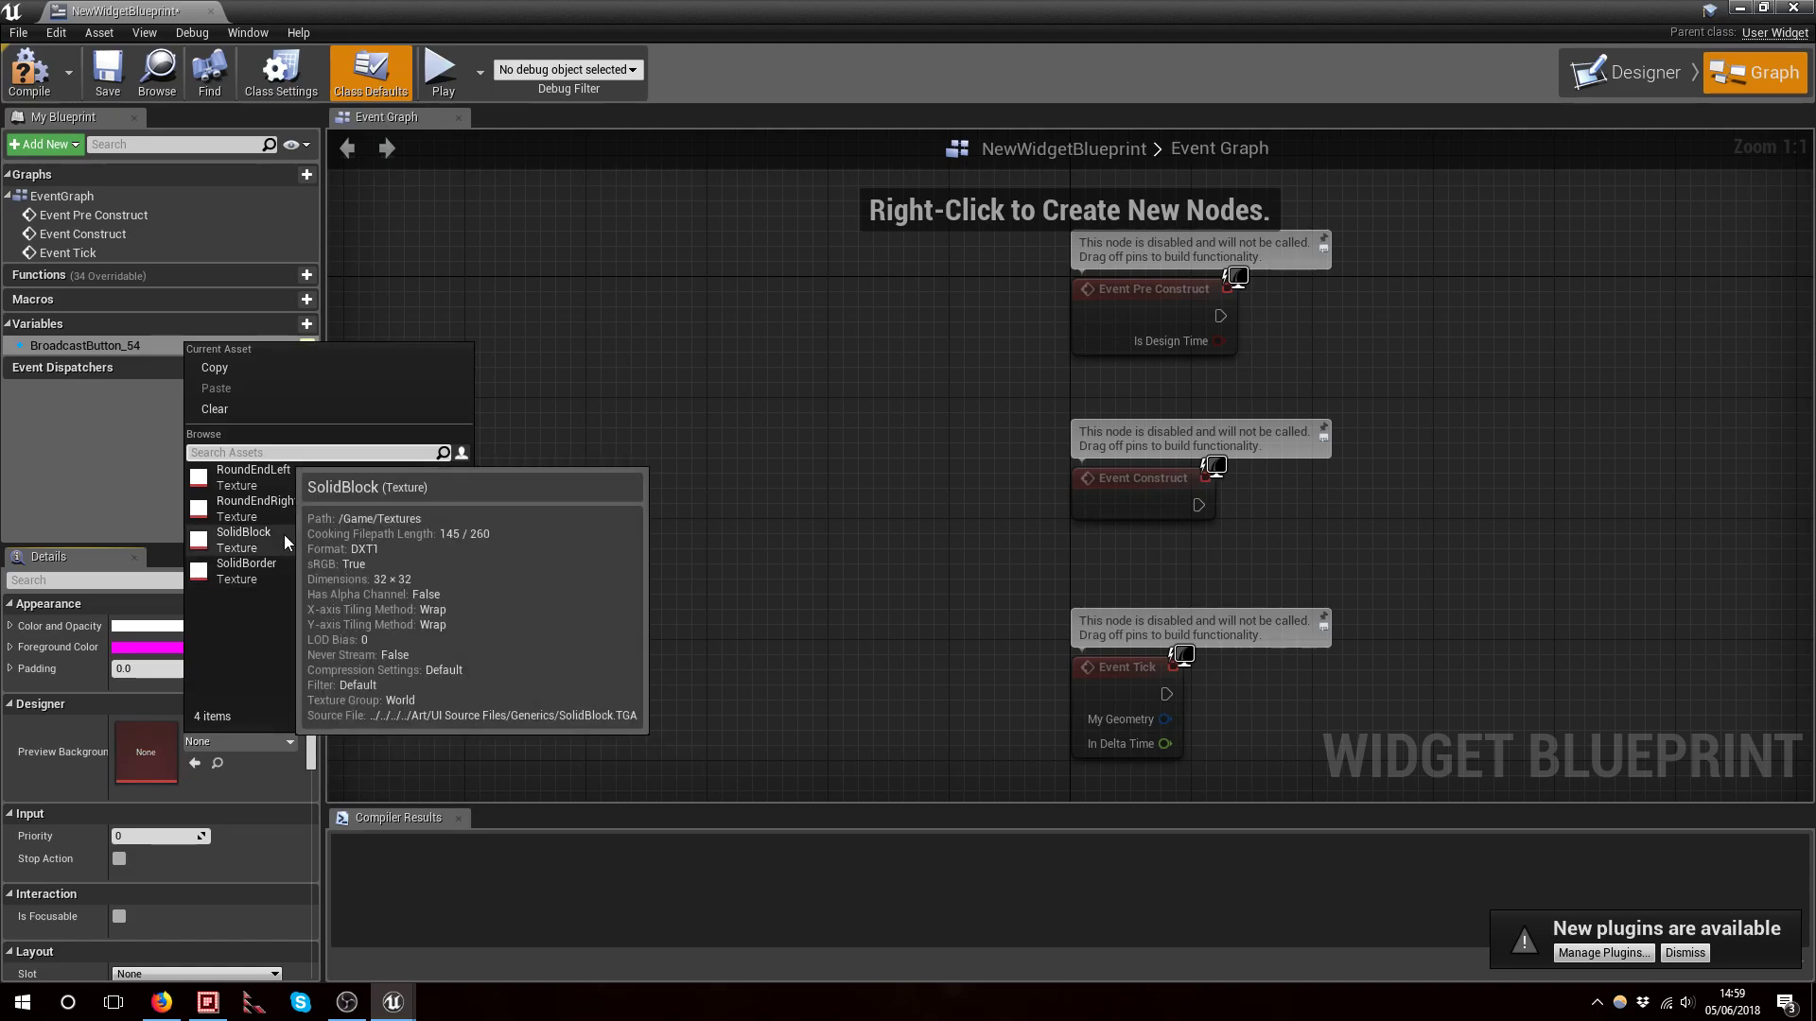
{"action": "left_click", "coordinate": [244, 537]}
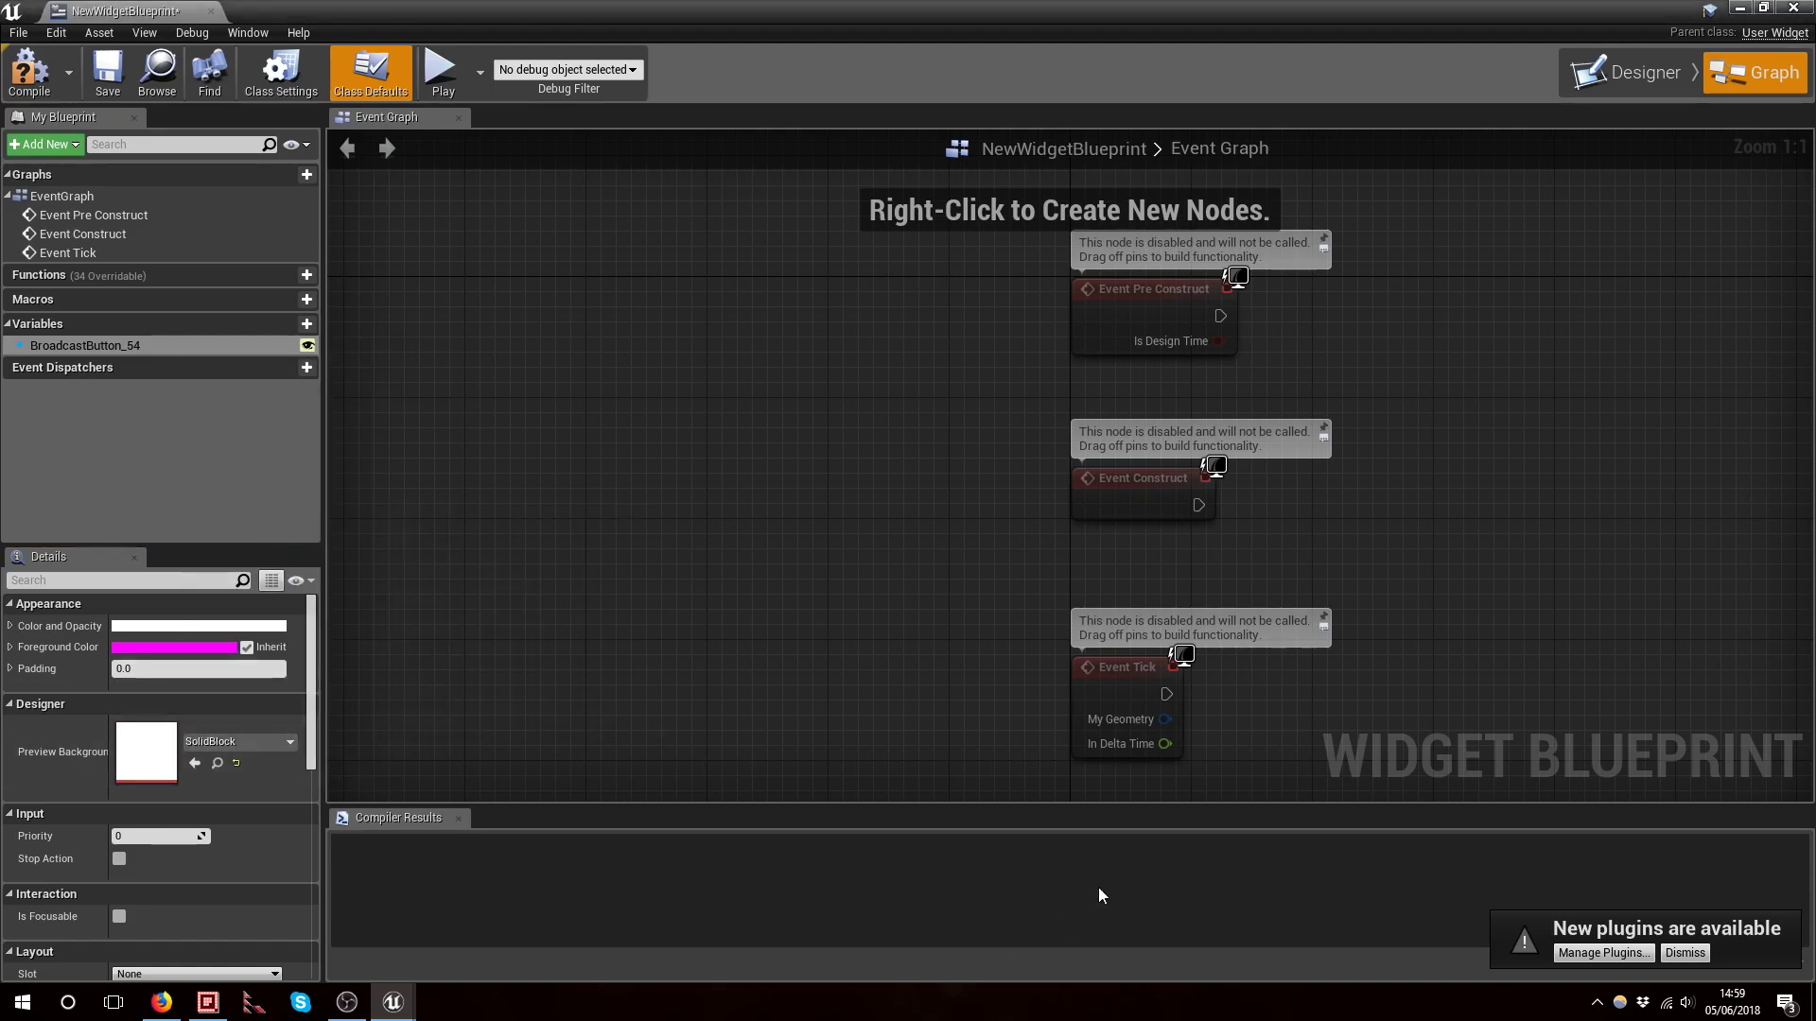
Move the broadcast button to about position 120, 552 on the canvas
{"action": "left_click", "coordinate": [1645, 72]}
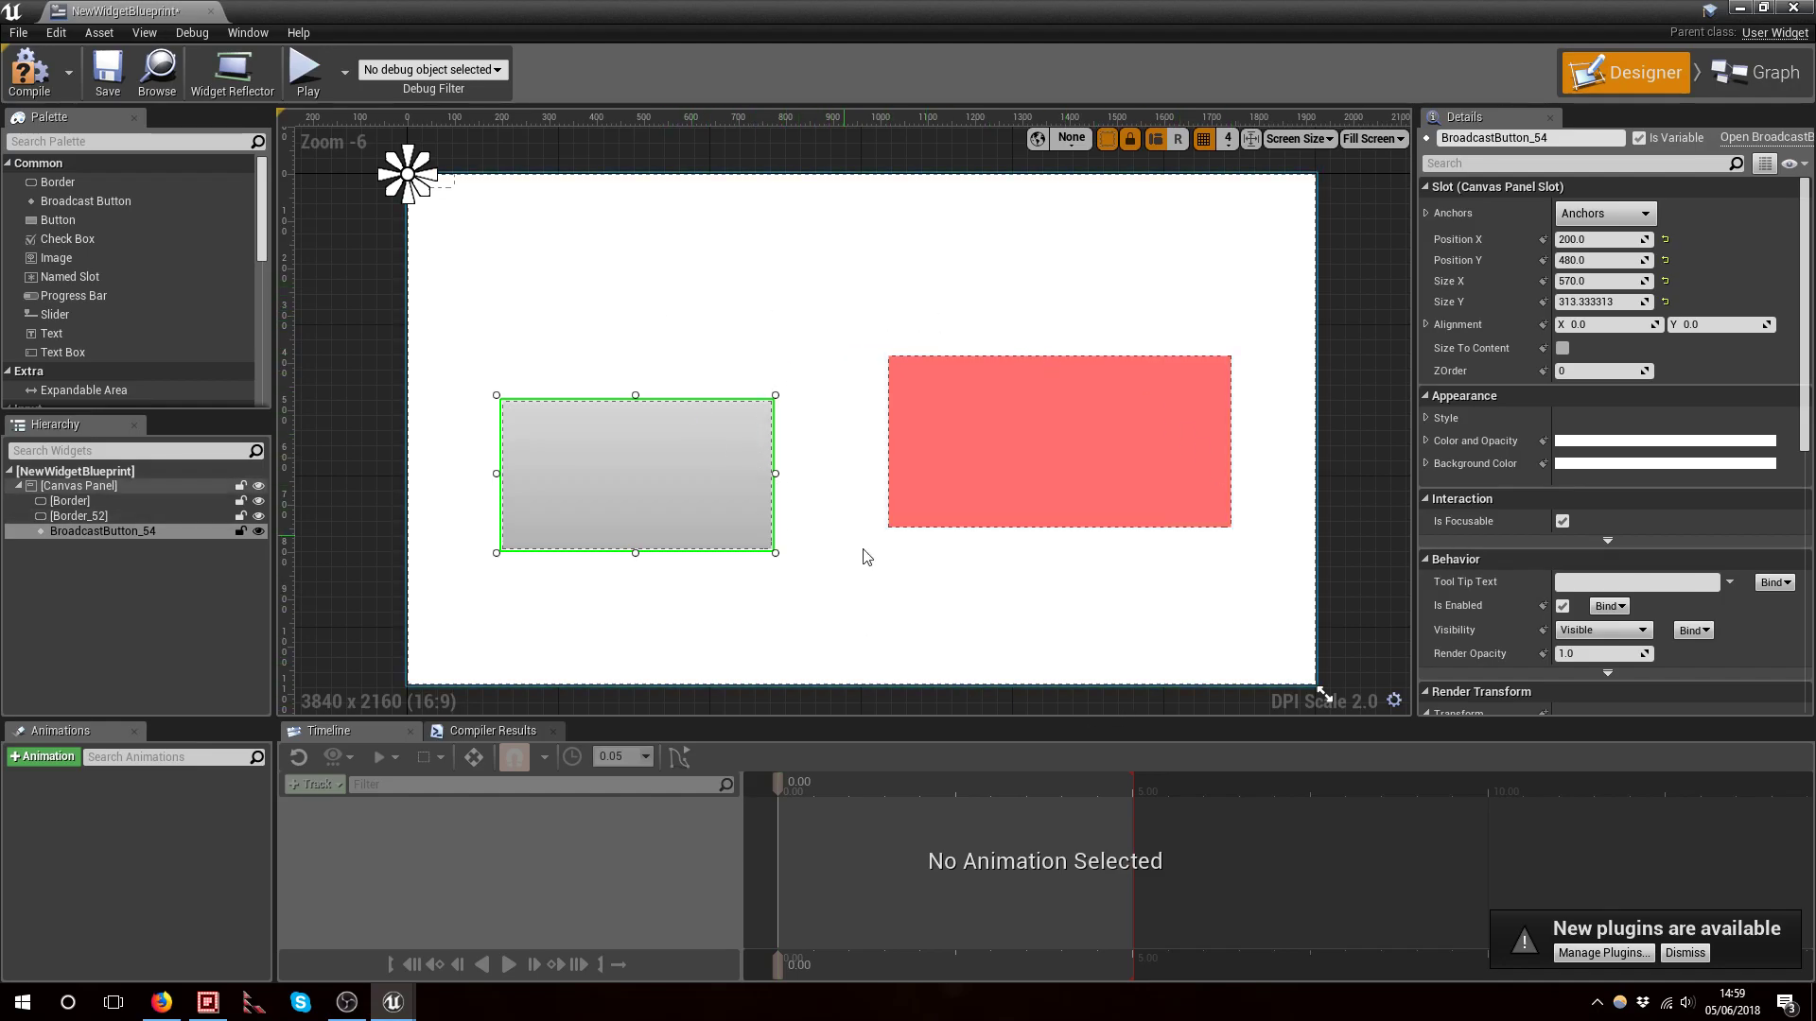
{"action": "left_click_drag", "start_coordinate": [616, 454], "coordinate": [583, 490]}
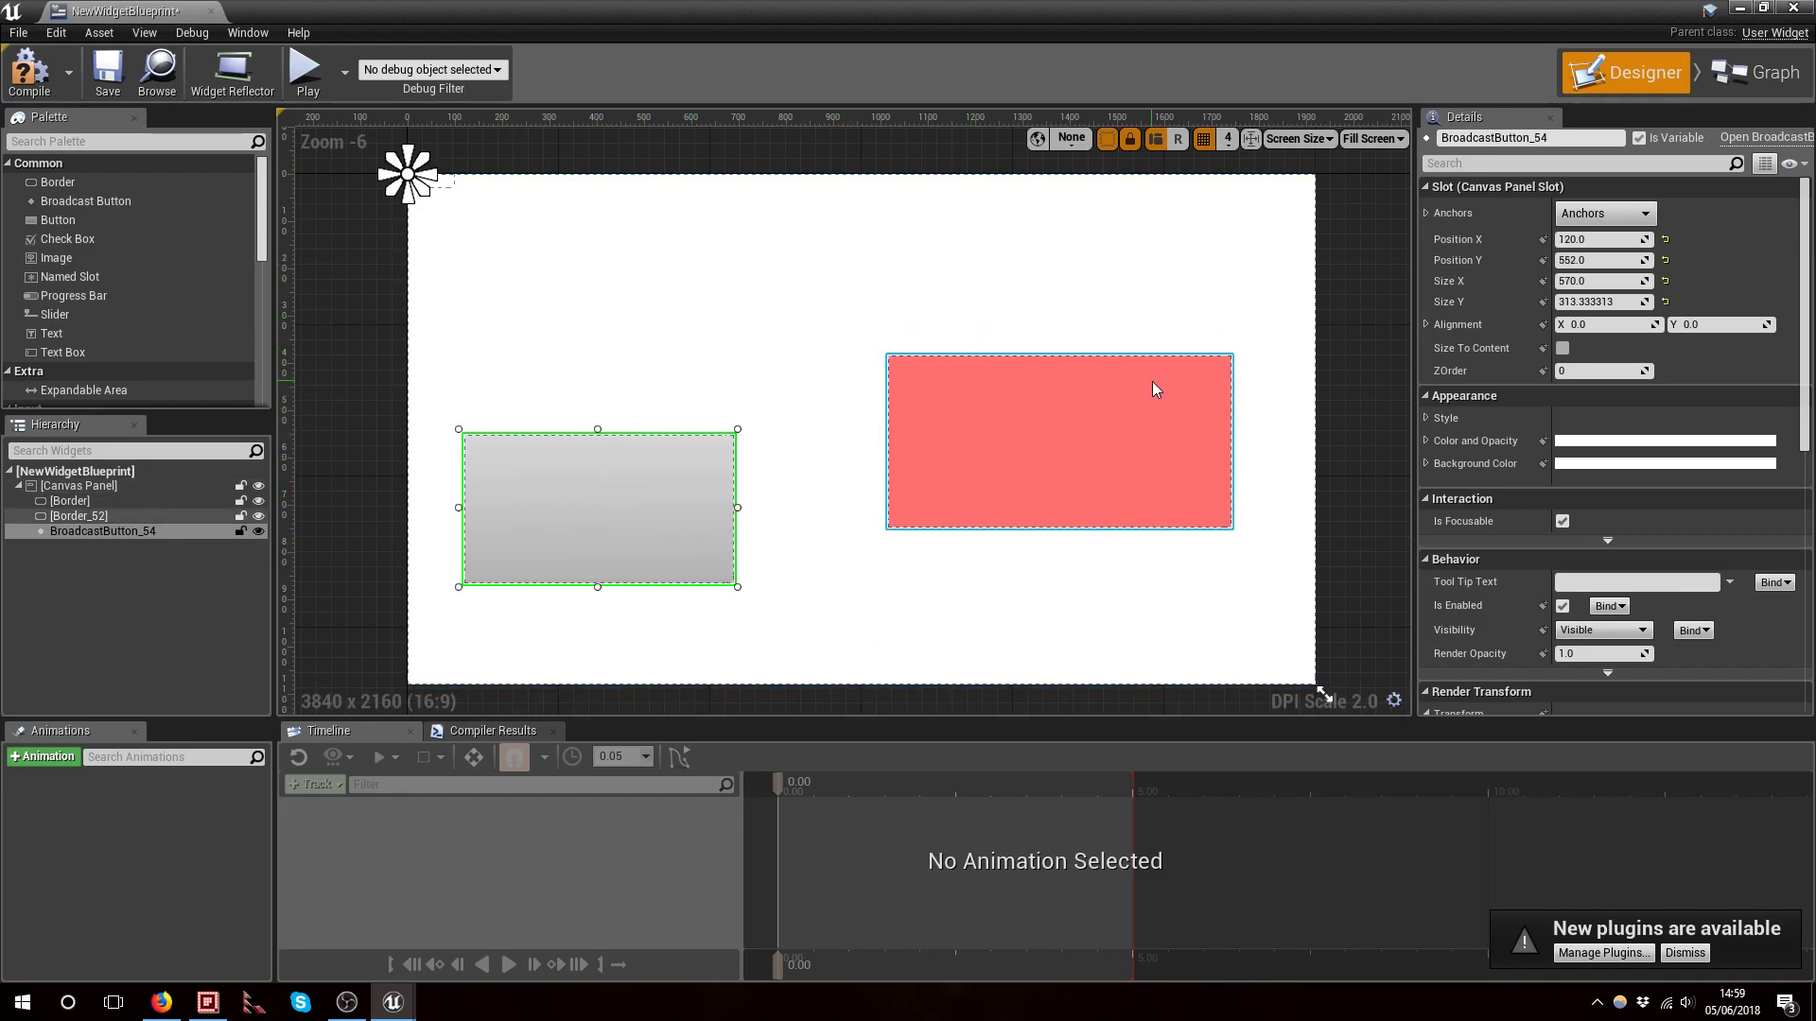
Clear the designer preview background in the class defaults
{"action": "left_click", "coordinate": [1748, 76]}
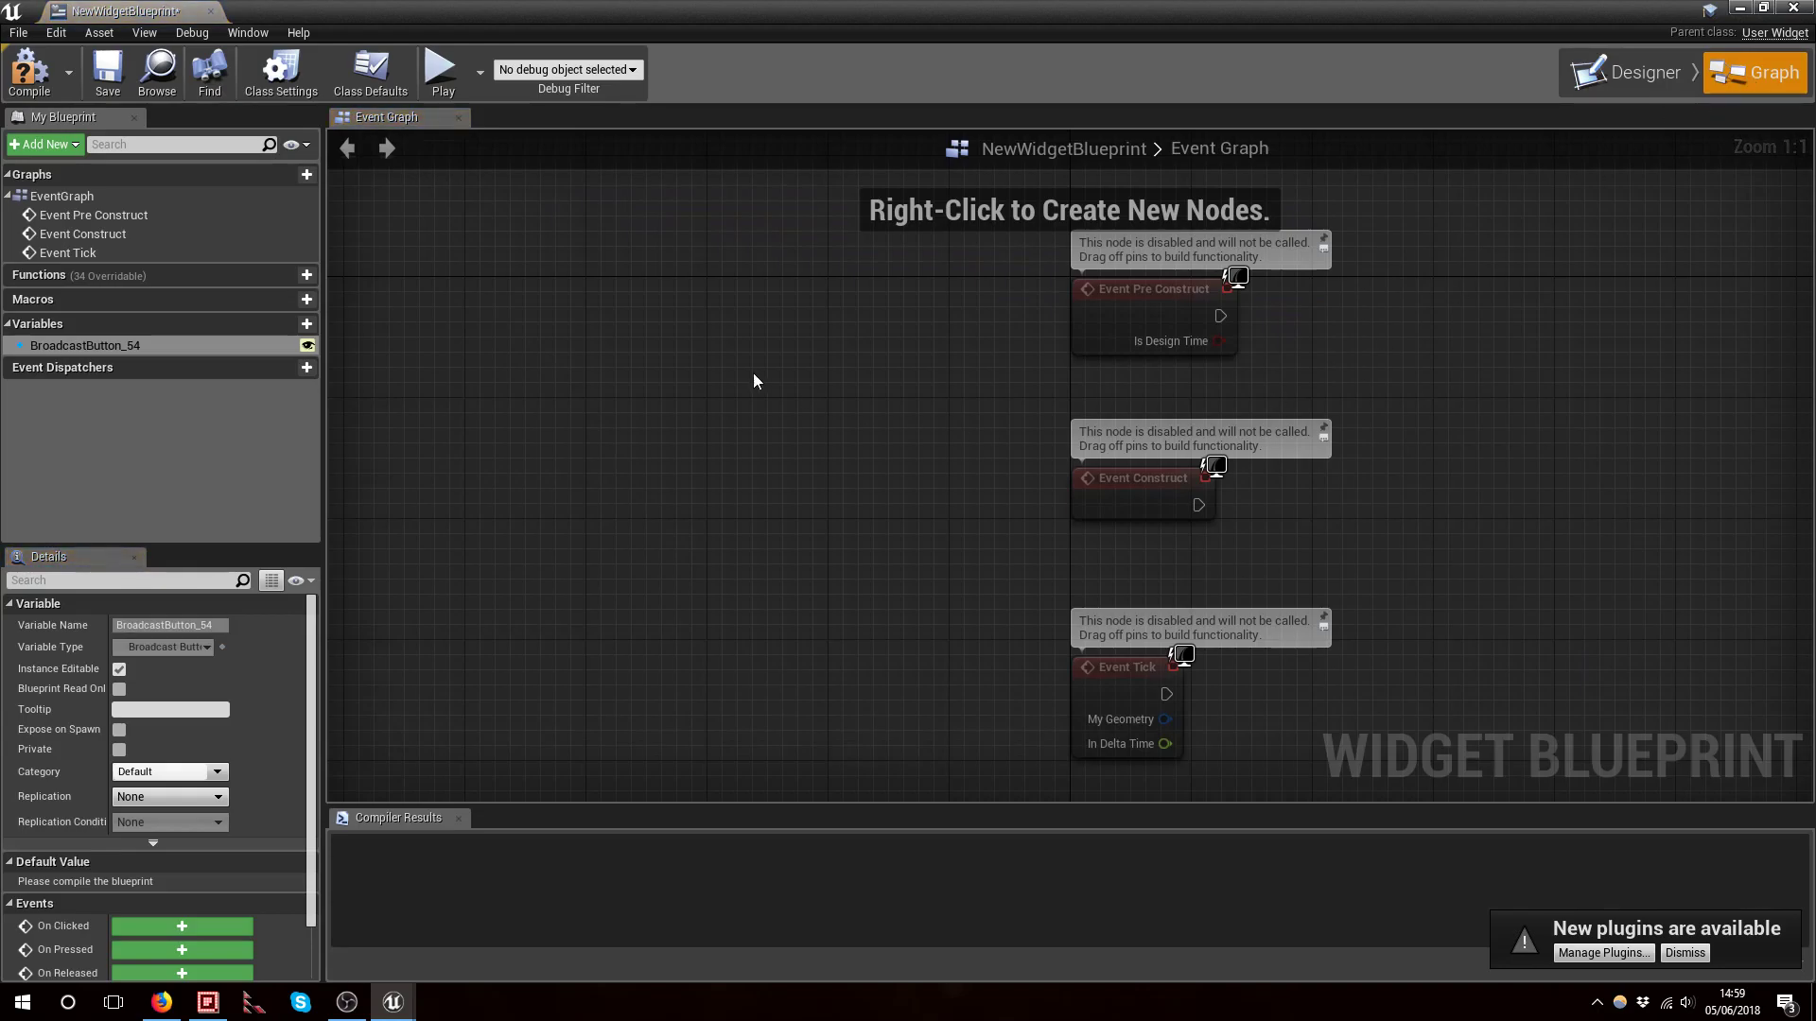
{"action": "left_click", "coordinate": [286, 88]}
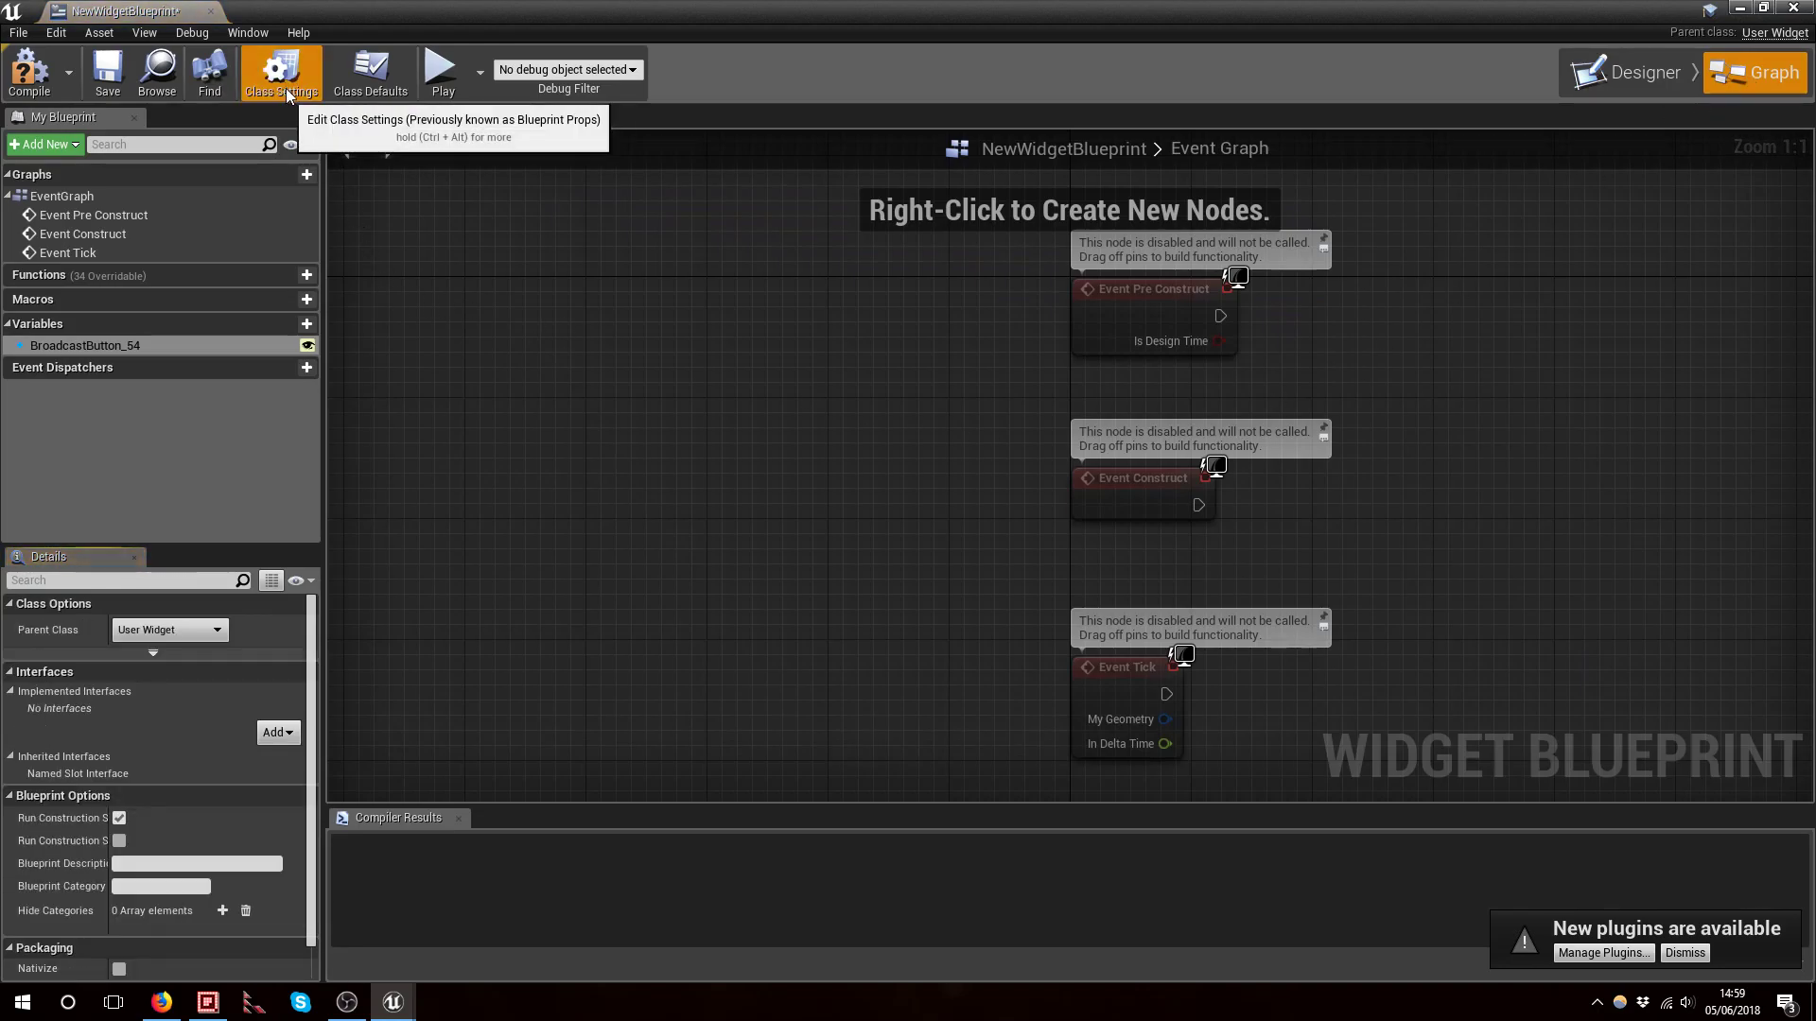
{"action": "left_click", "coordinate": [390, 93]}
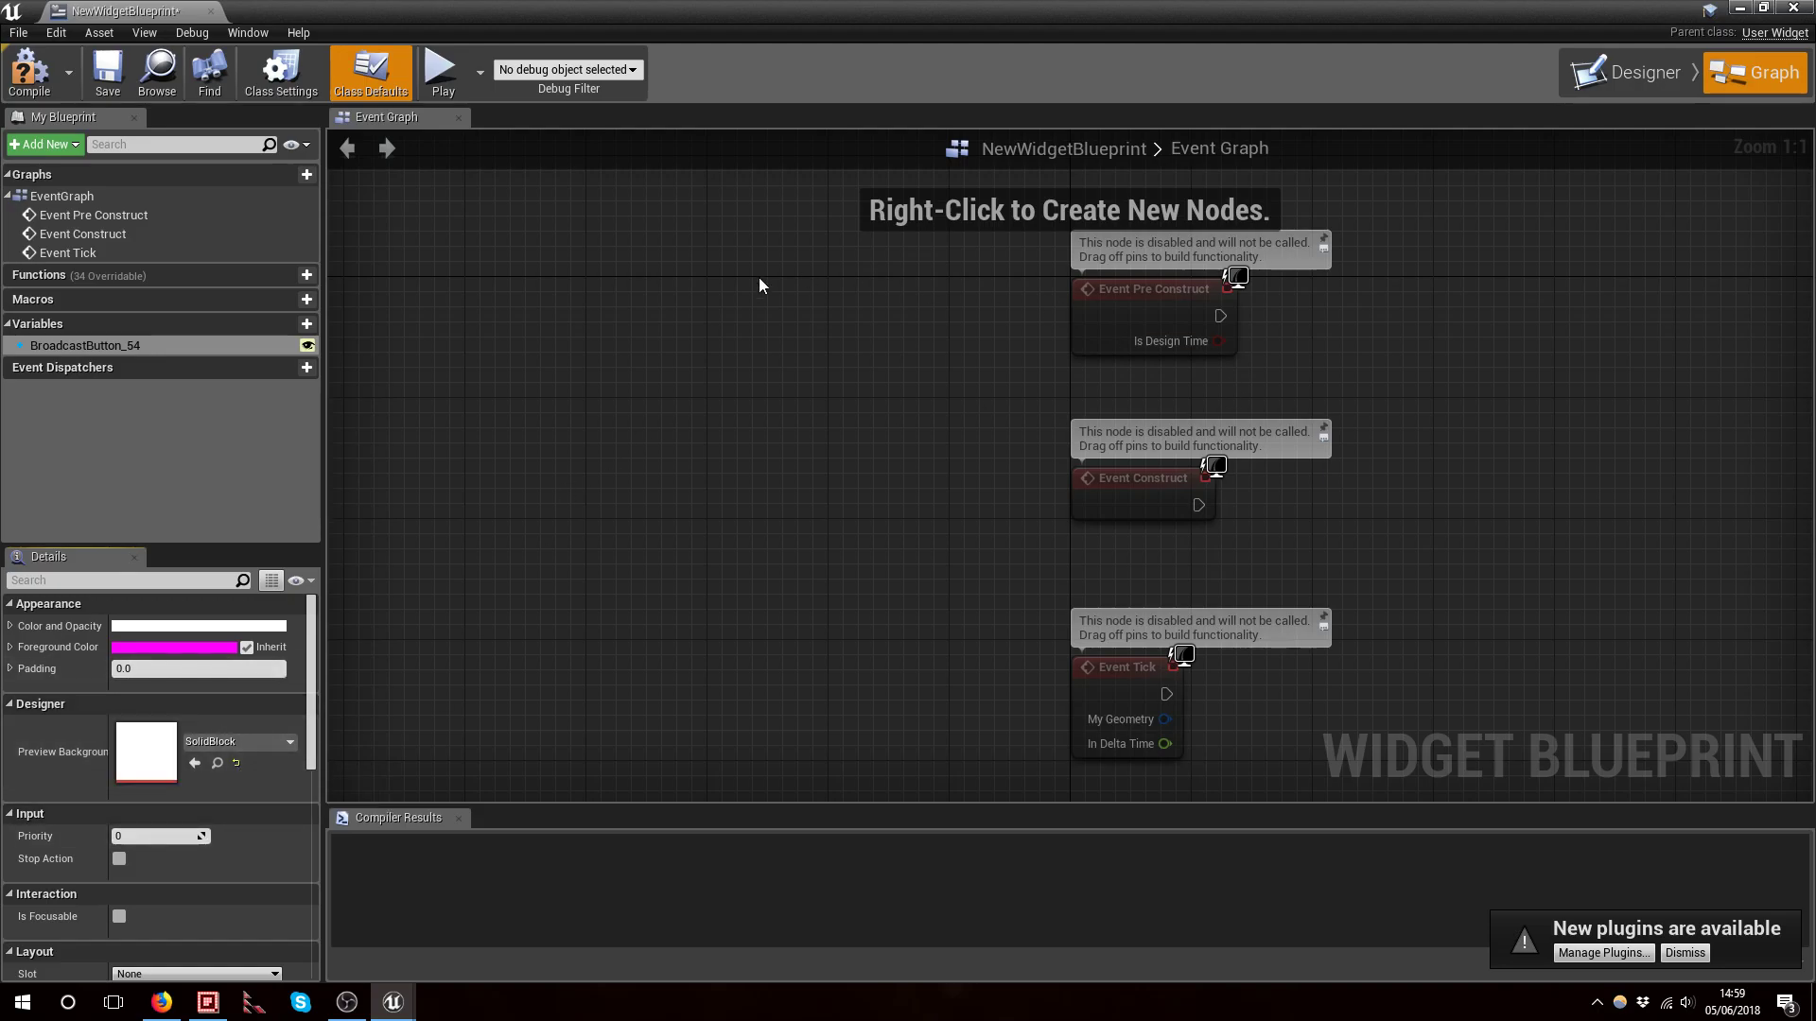
{"action": "left_click", "coordinate": [237, 763]}
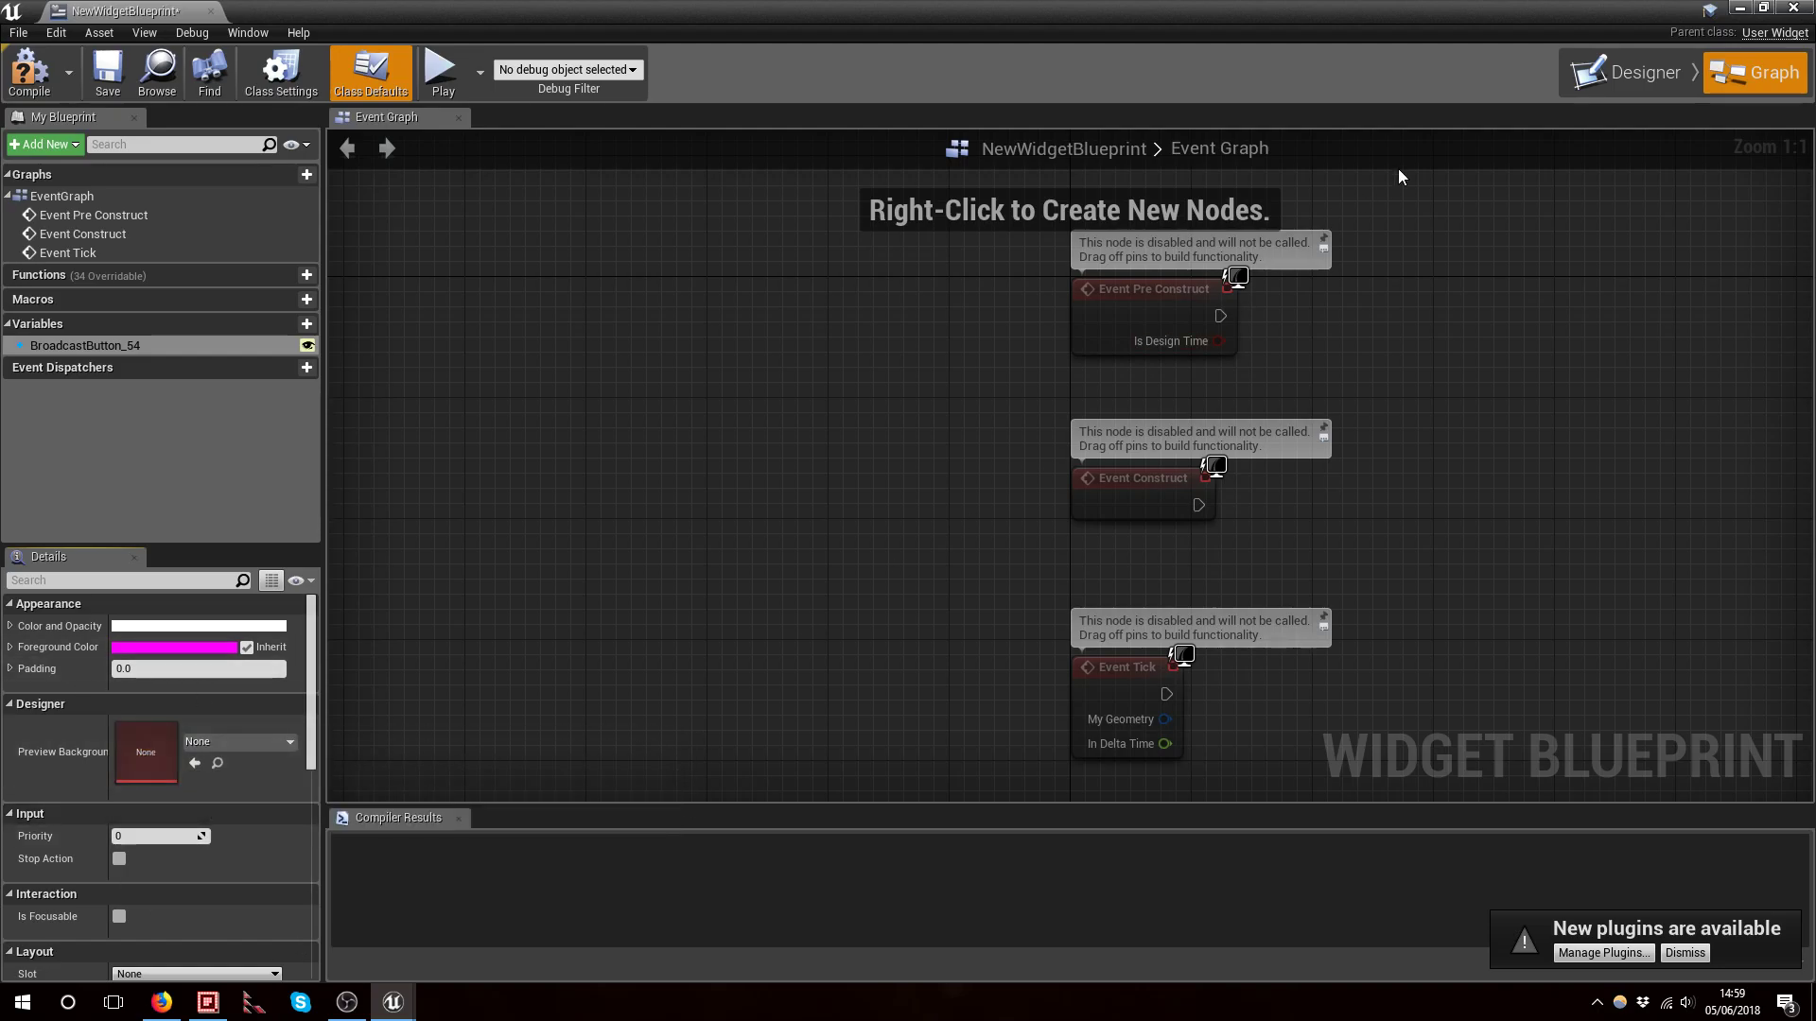
{"action": "left_click", "coordinate": [1642, 73]}
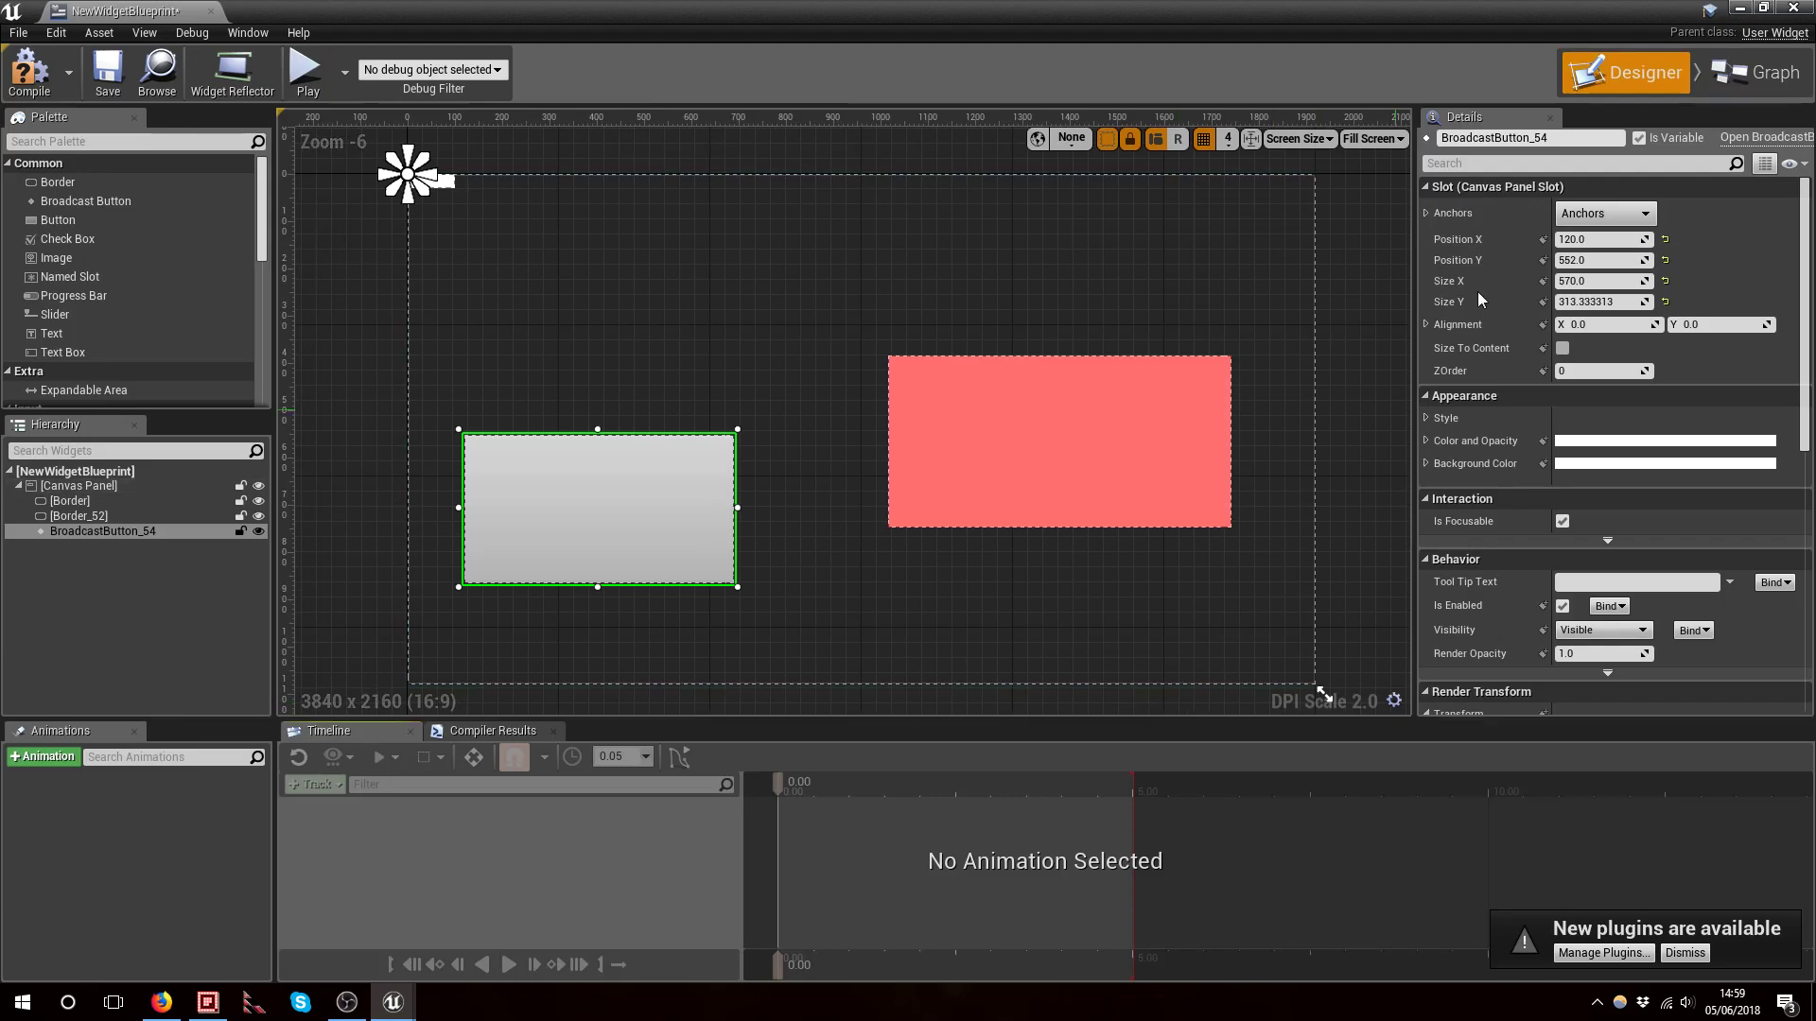
Reparent the widget blueprint to the Test class in the class settings
{"action": "left_click", "coordinate": [1740, 72]}
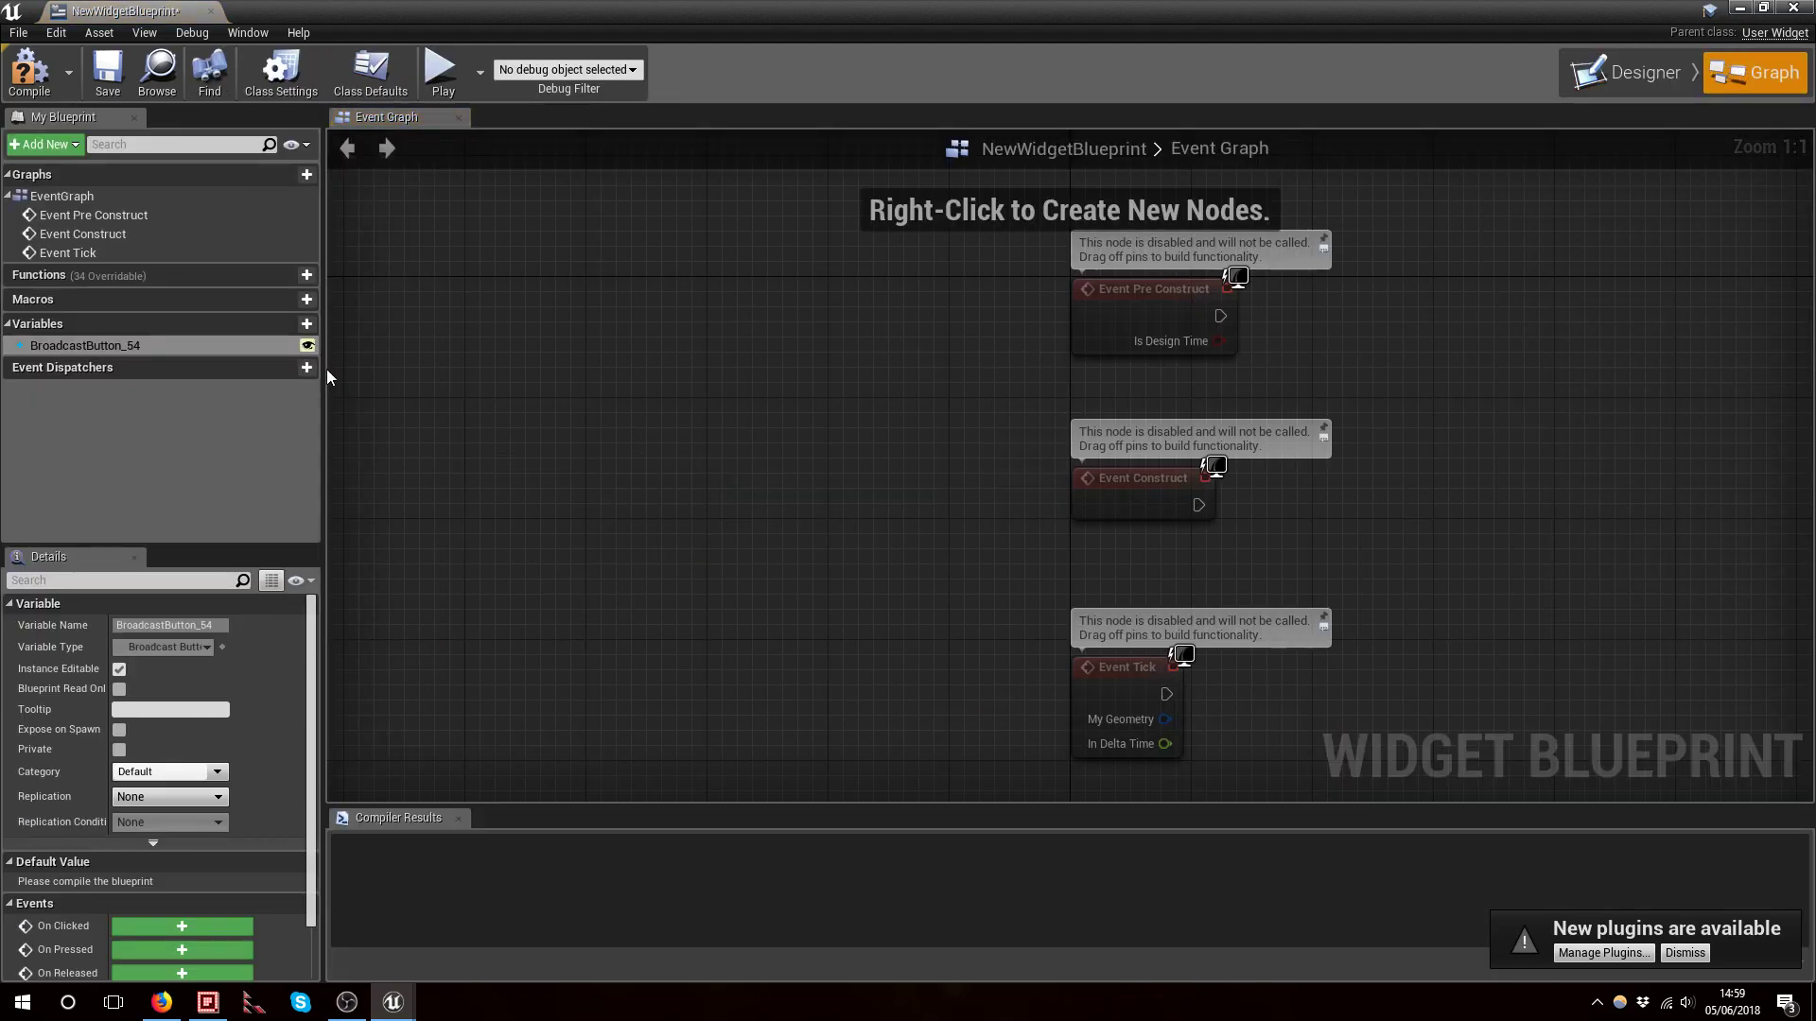
{"action": "left_click", "coordinate": [284, 74]}
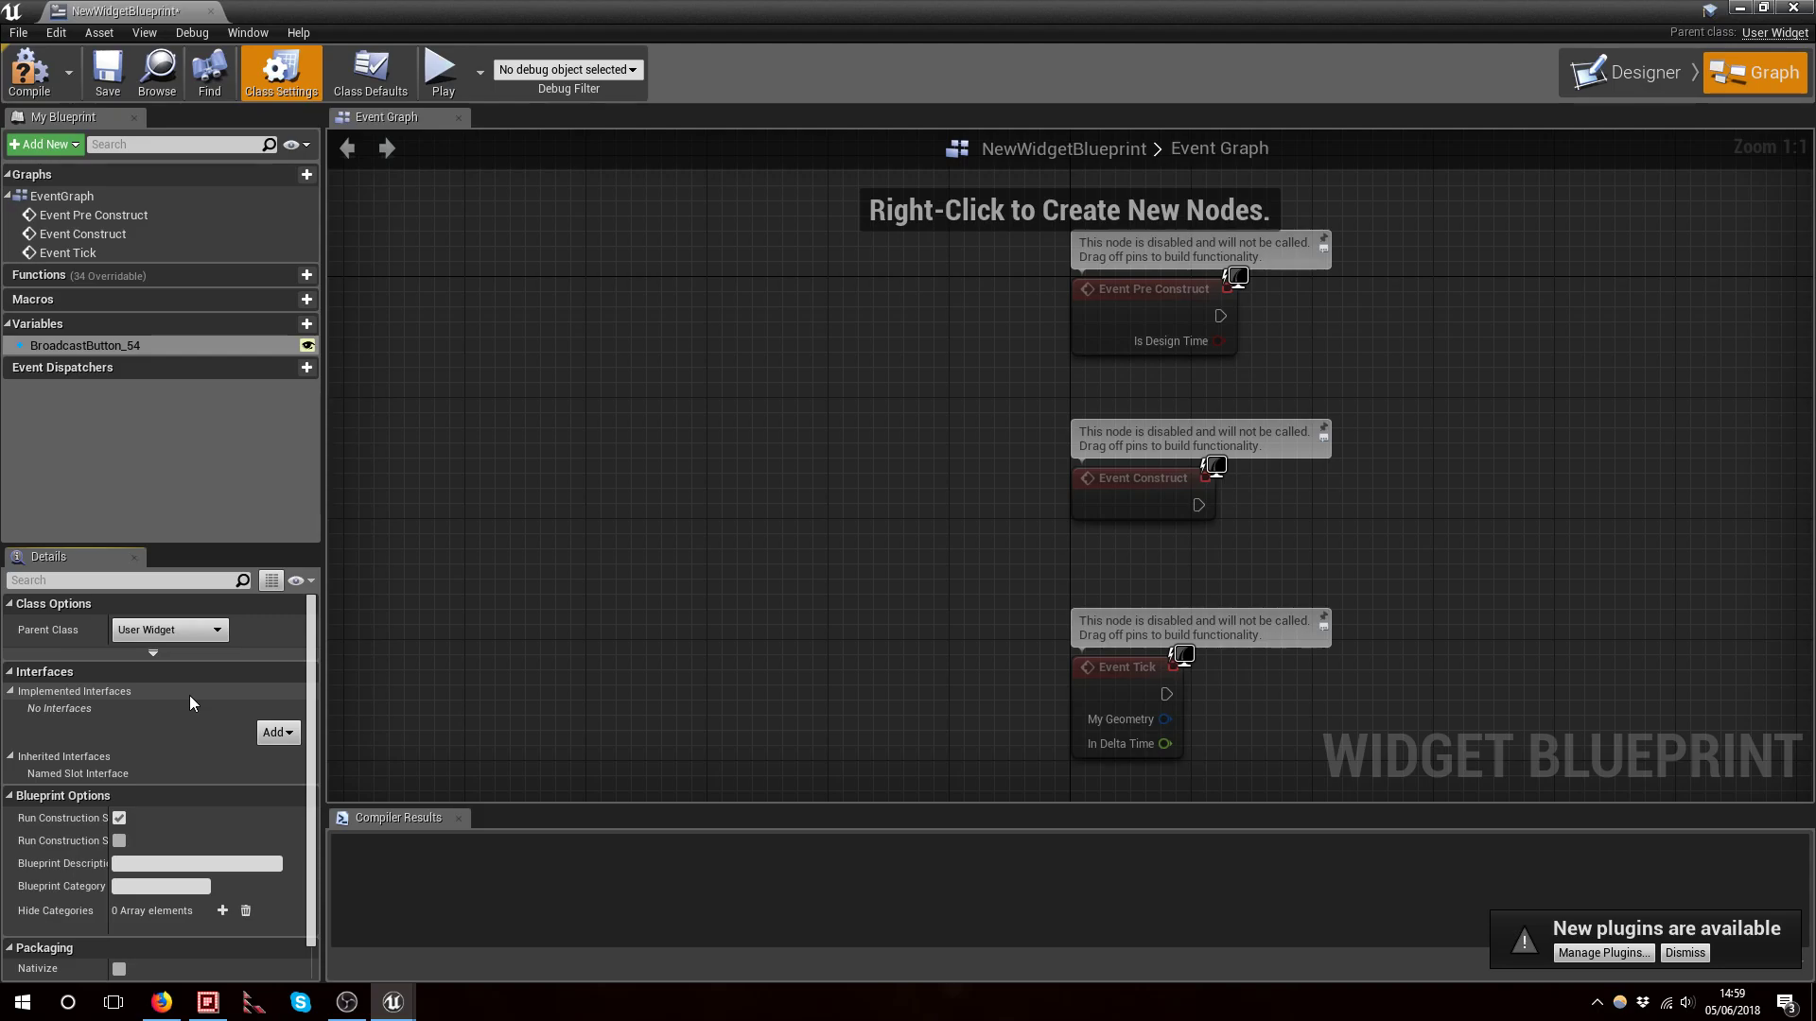
{"action": "left_click", "coordinate": [170, 635]}
{"action": "left_click", "coordinate": [157, 688]}
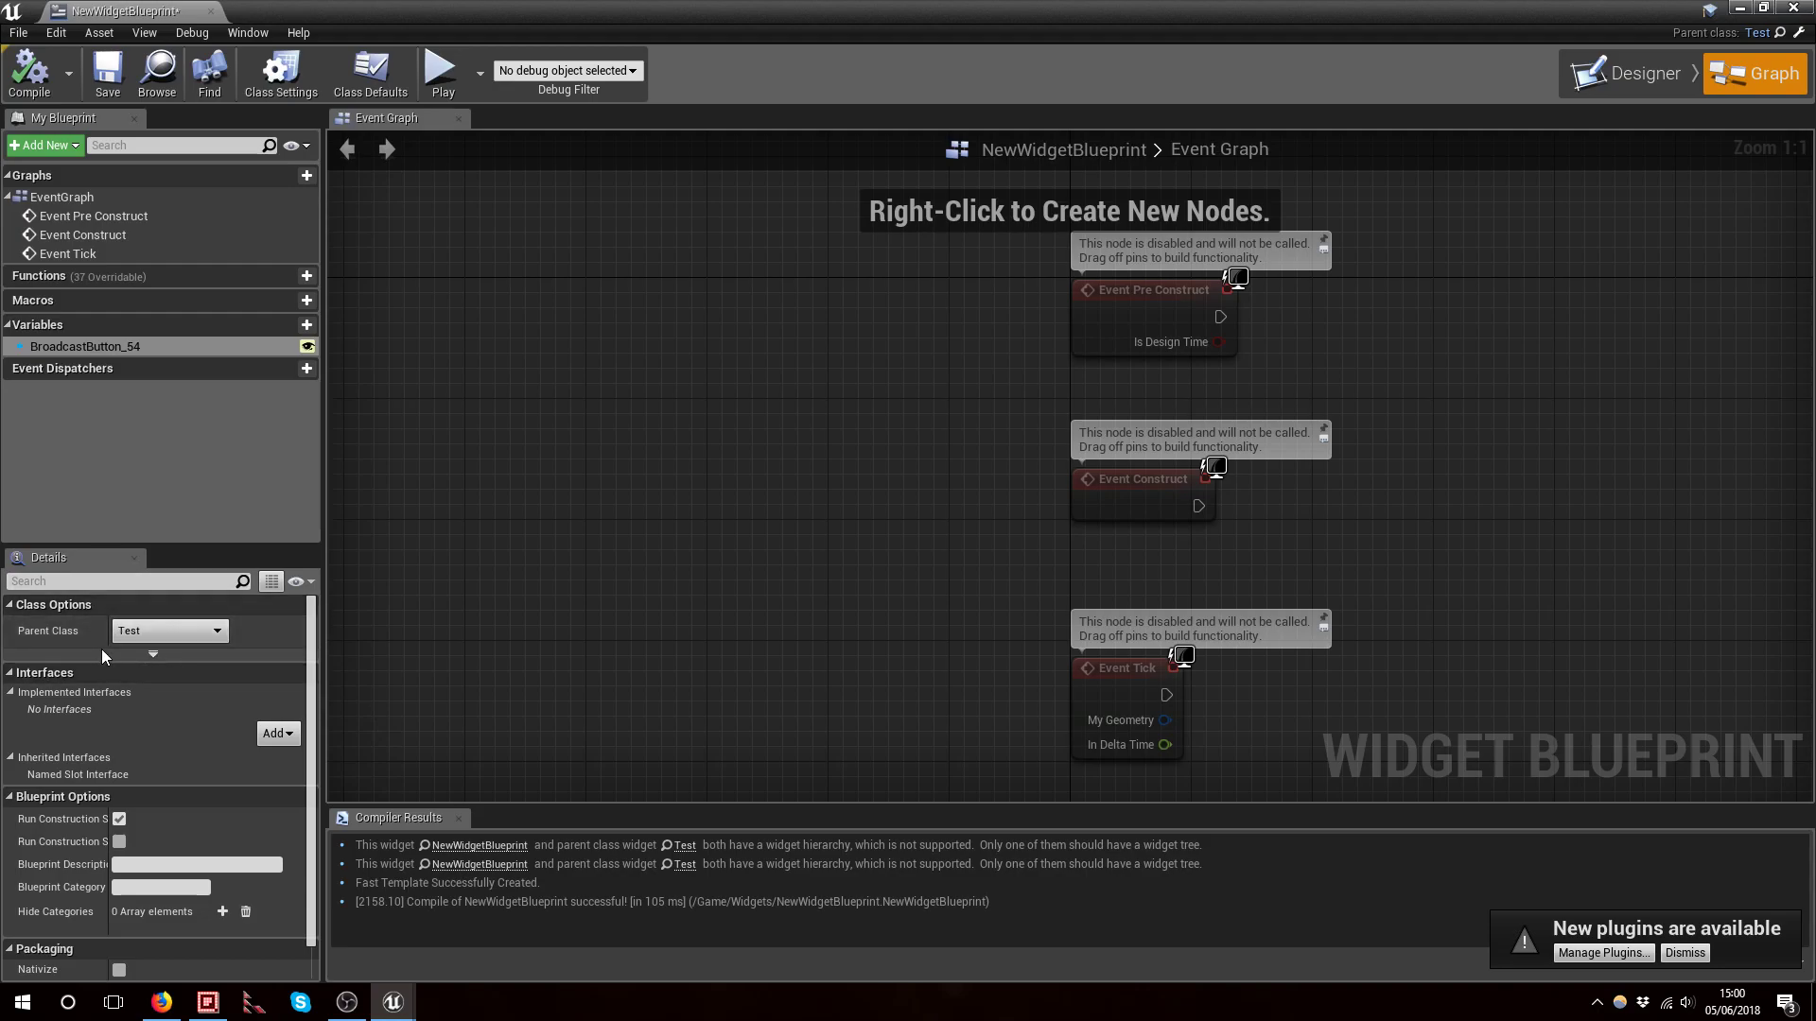
Reparent the widget blueprint to UserWidget, confirming the reparent, and then back to the Test class
{"action": "left_click", "coordinate": [166, 637]}
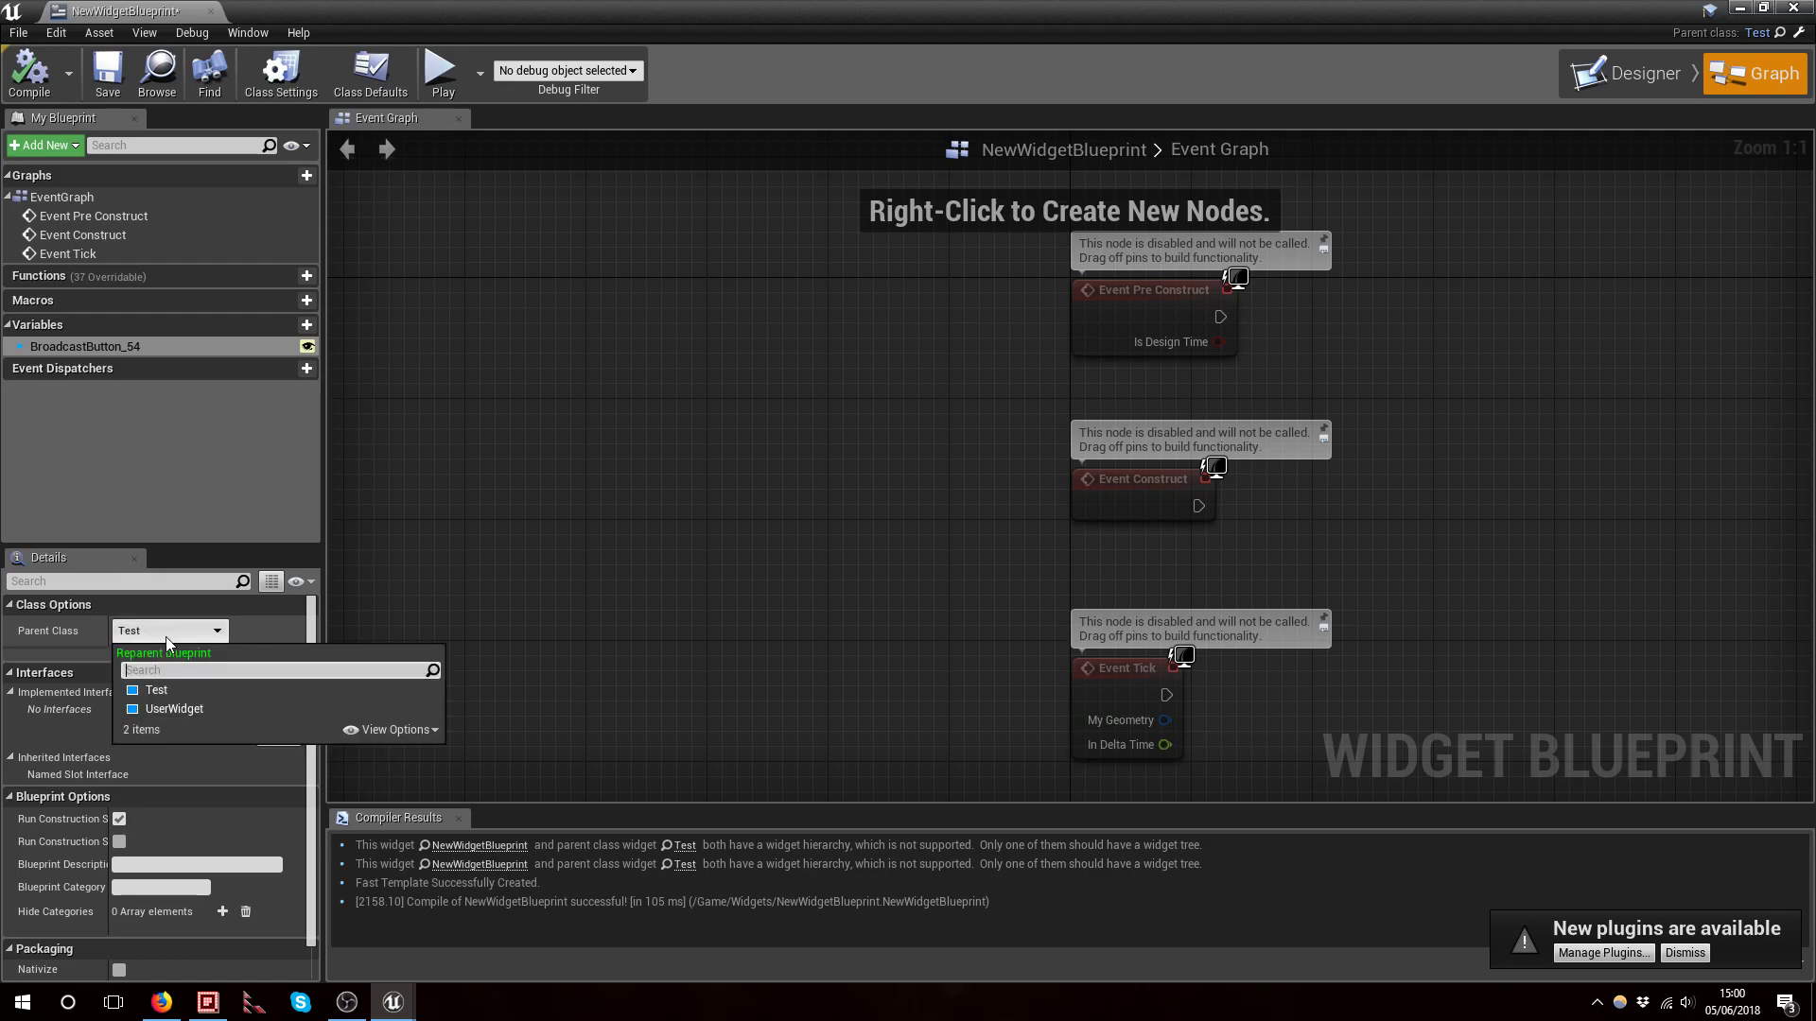
{"action": "left_click", "coordinate": [174, 710]}
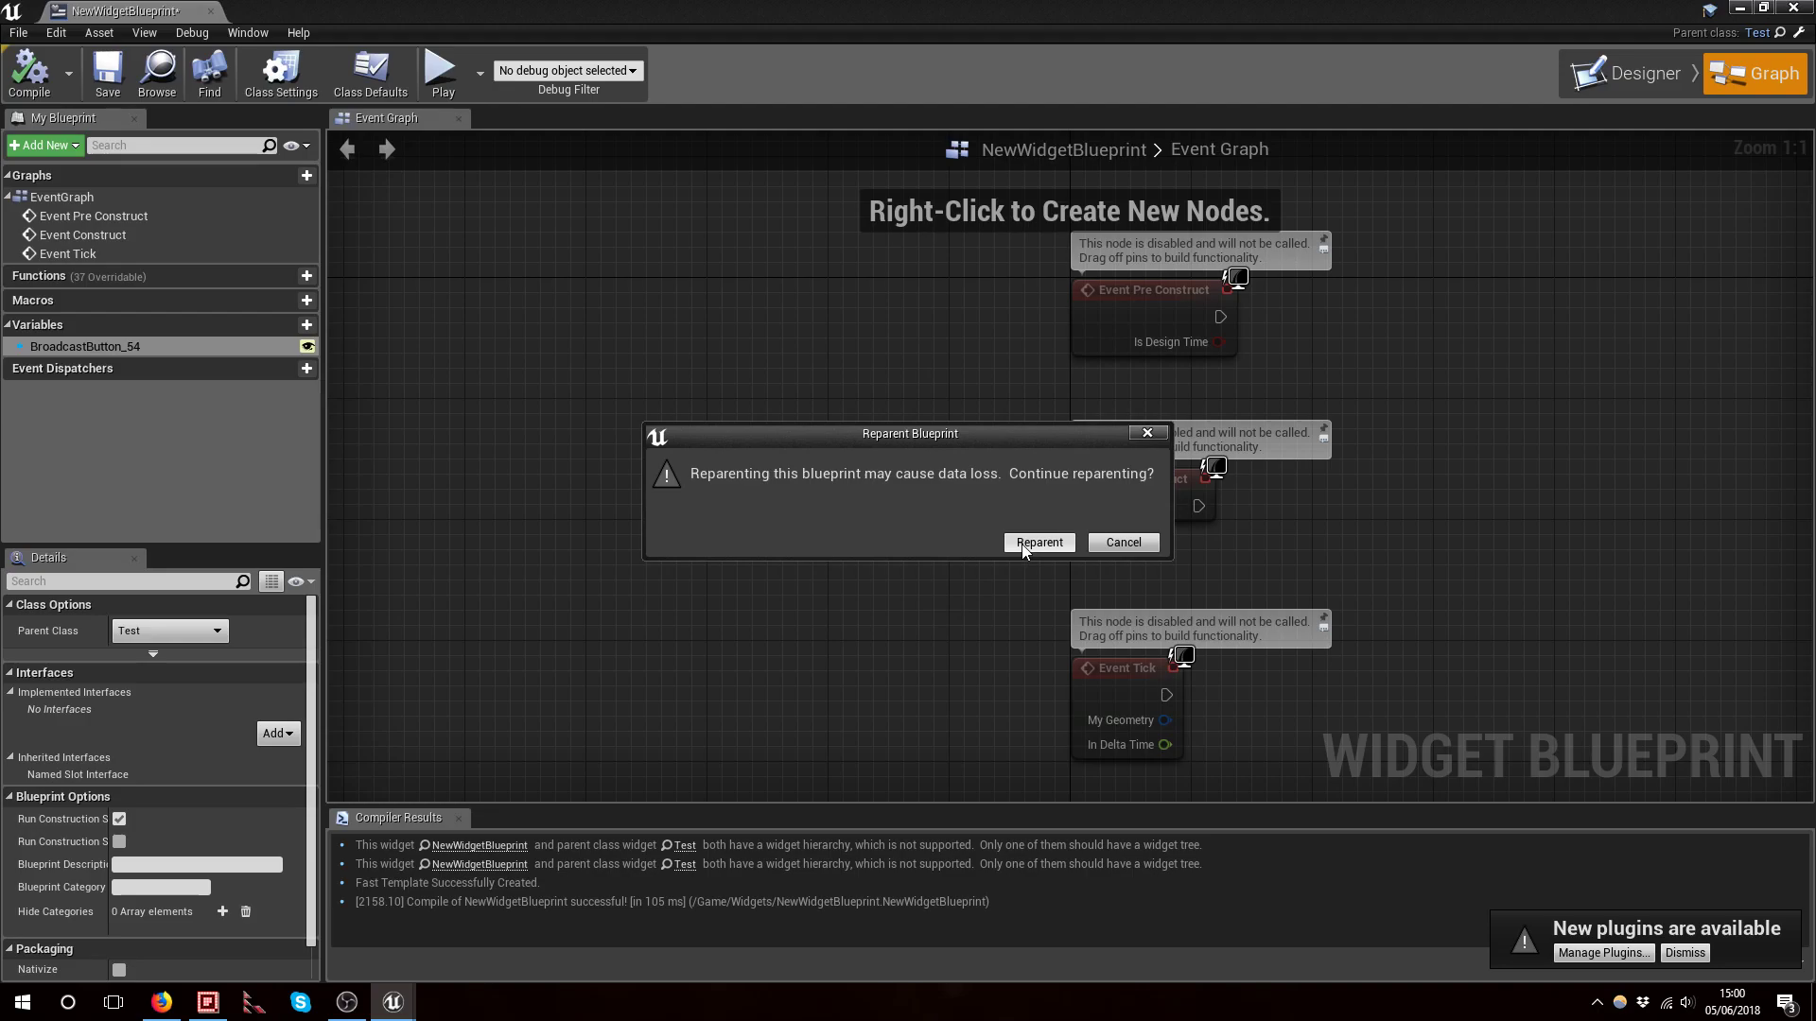
{"action": "left_click", "coordinate": [1038, 543]}
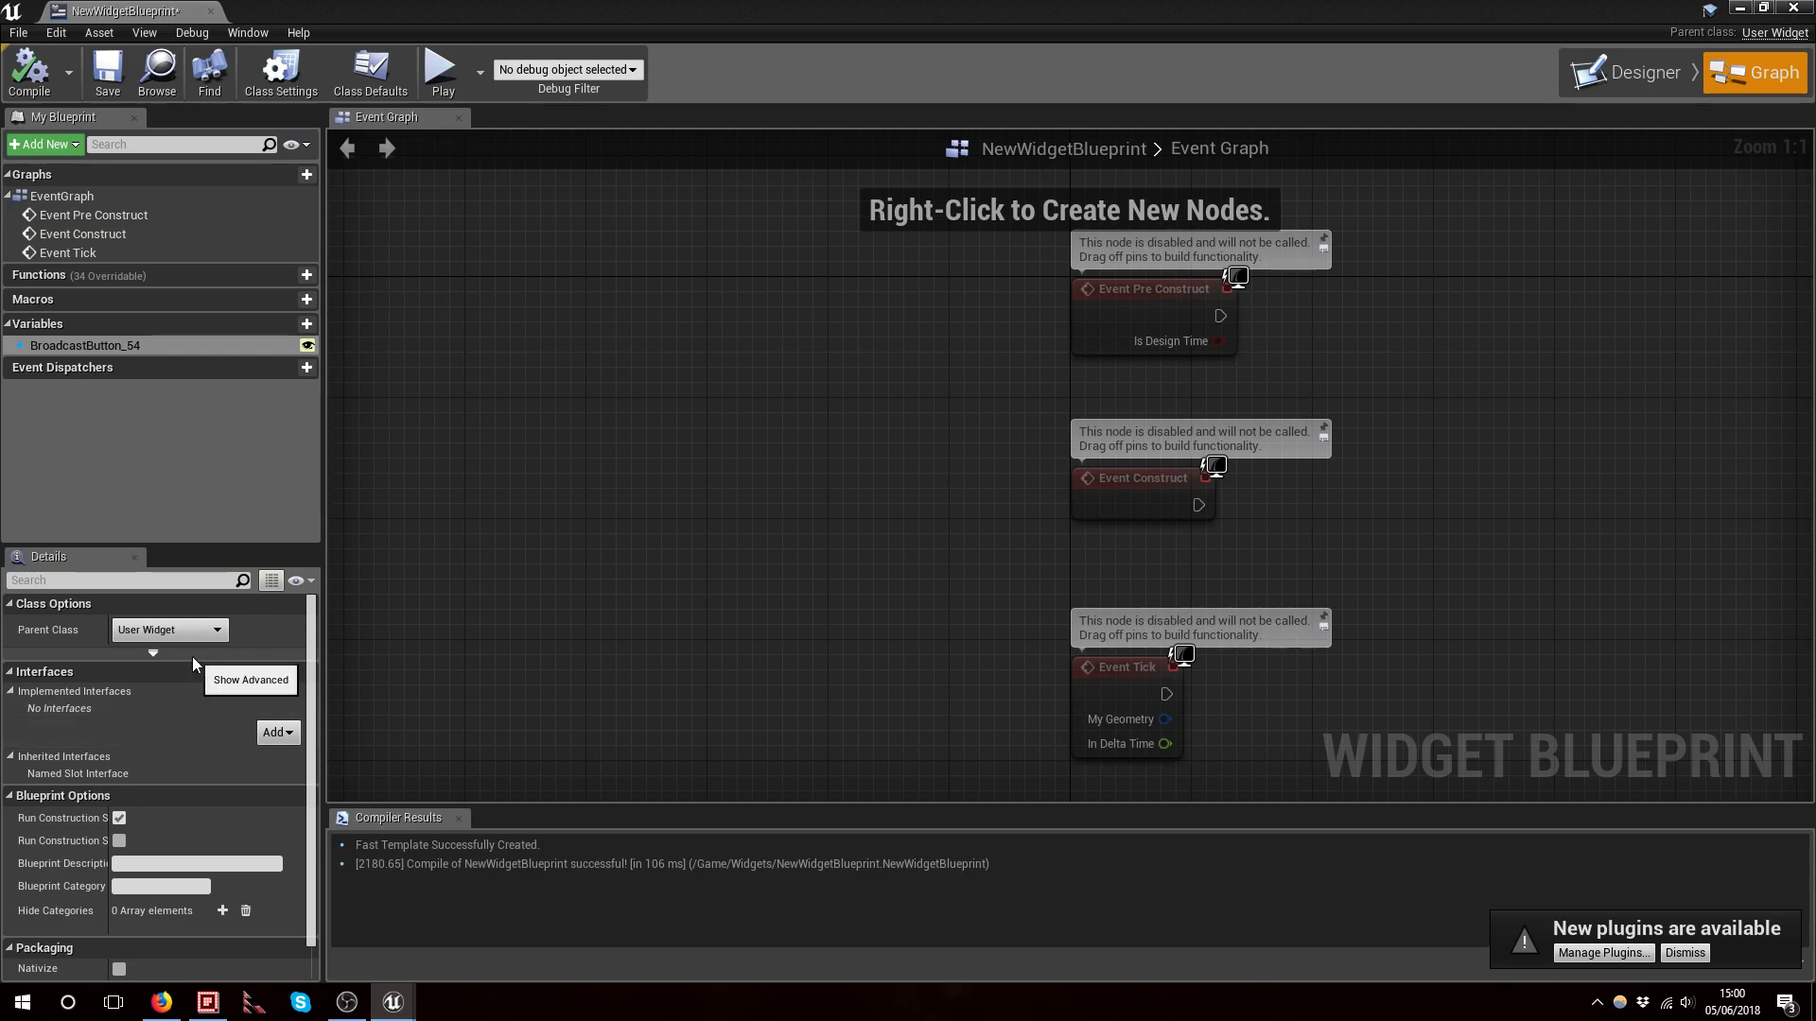
{"action": "left_click", "coordinate": [123, 628]}
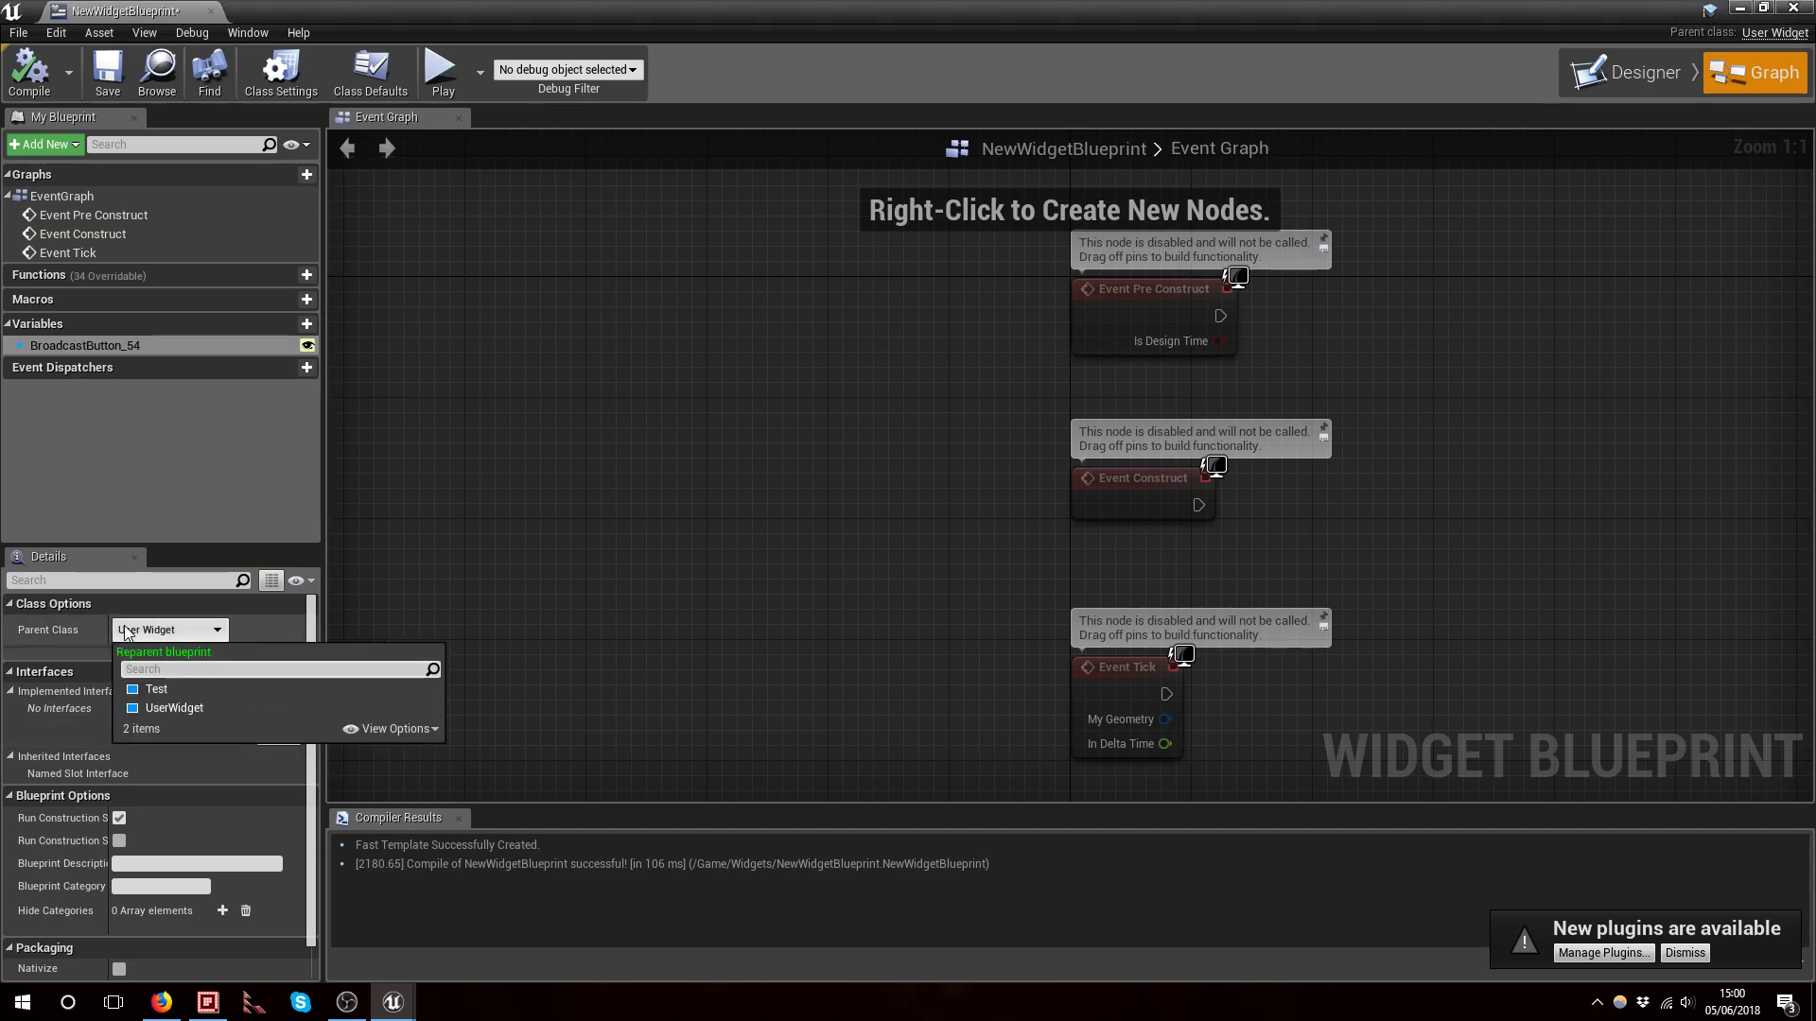
{"action": "left_click", "coordinate": [156, 689]}
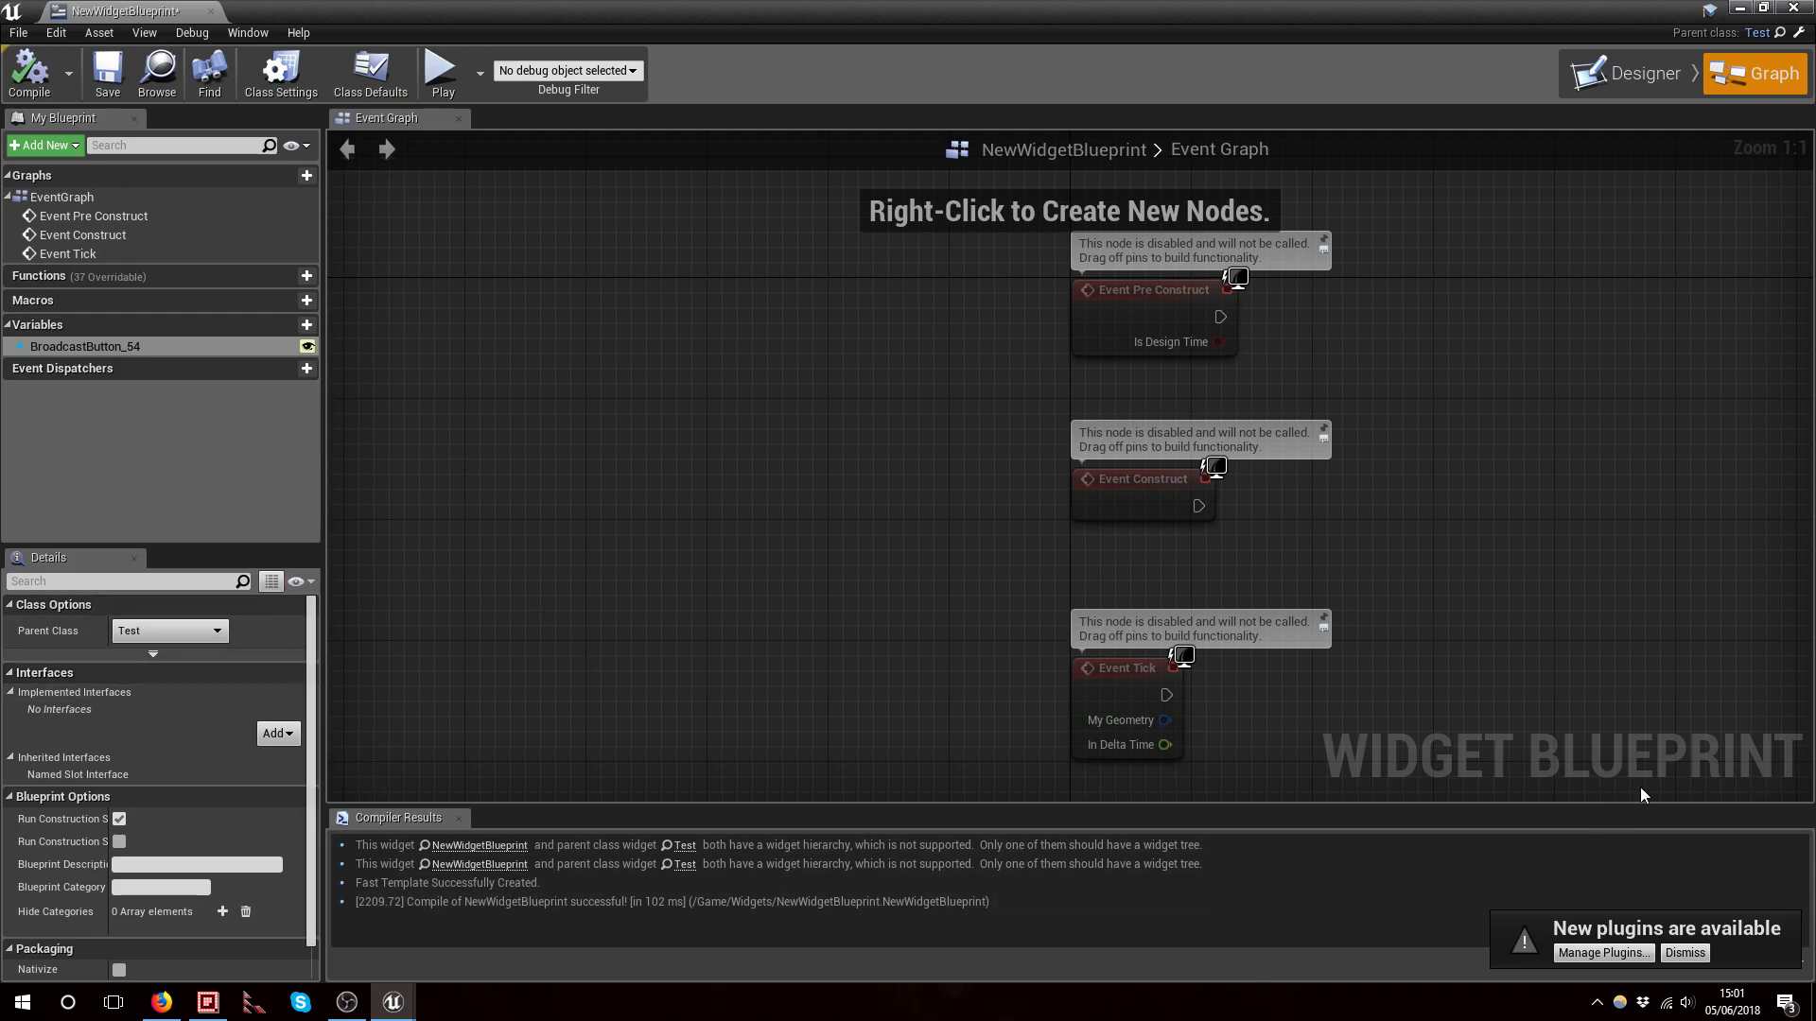
Switch to the designer and set the preview screen size mode to Custom
{"action": "left_click", "coordinate": [1662, 70]}
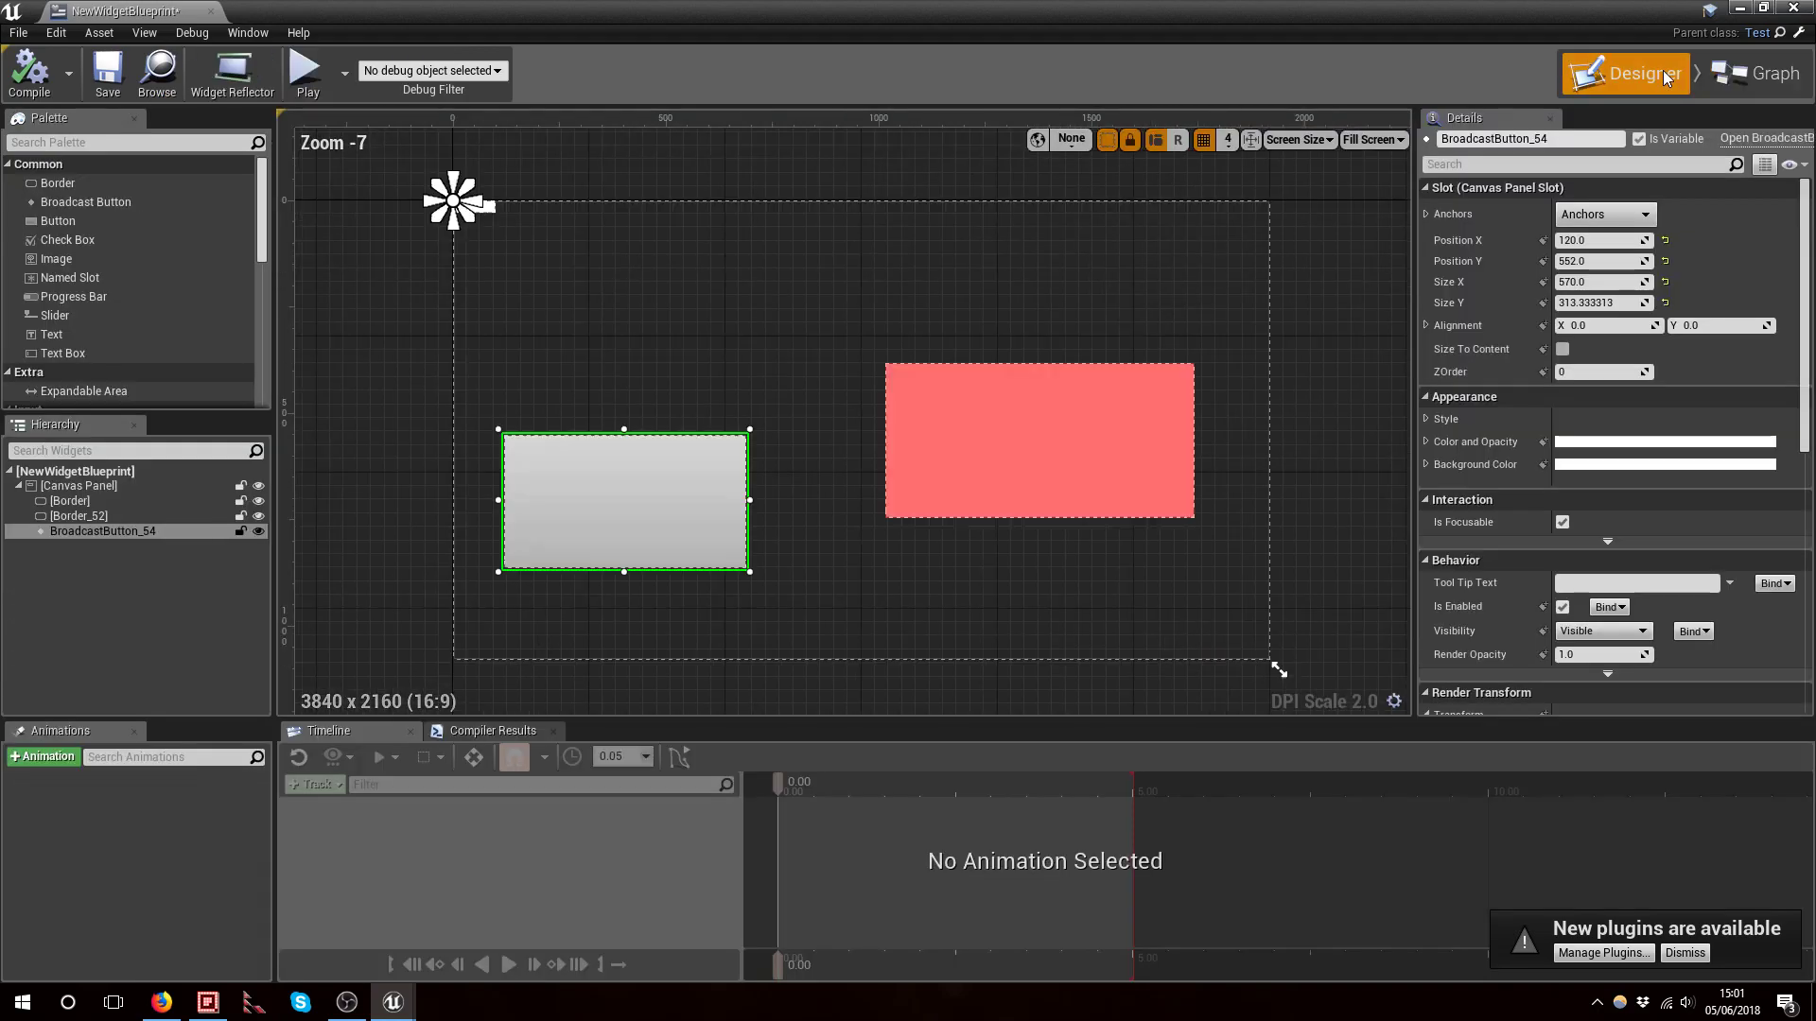
{"action": "right_click_drag", "start_coordinate": [1314, 342], "coordinate": [1271, 331]}
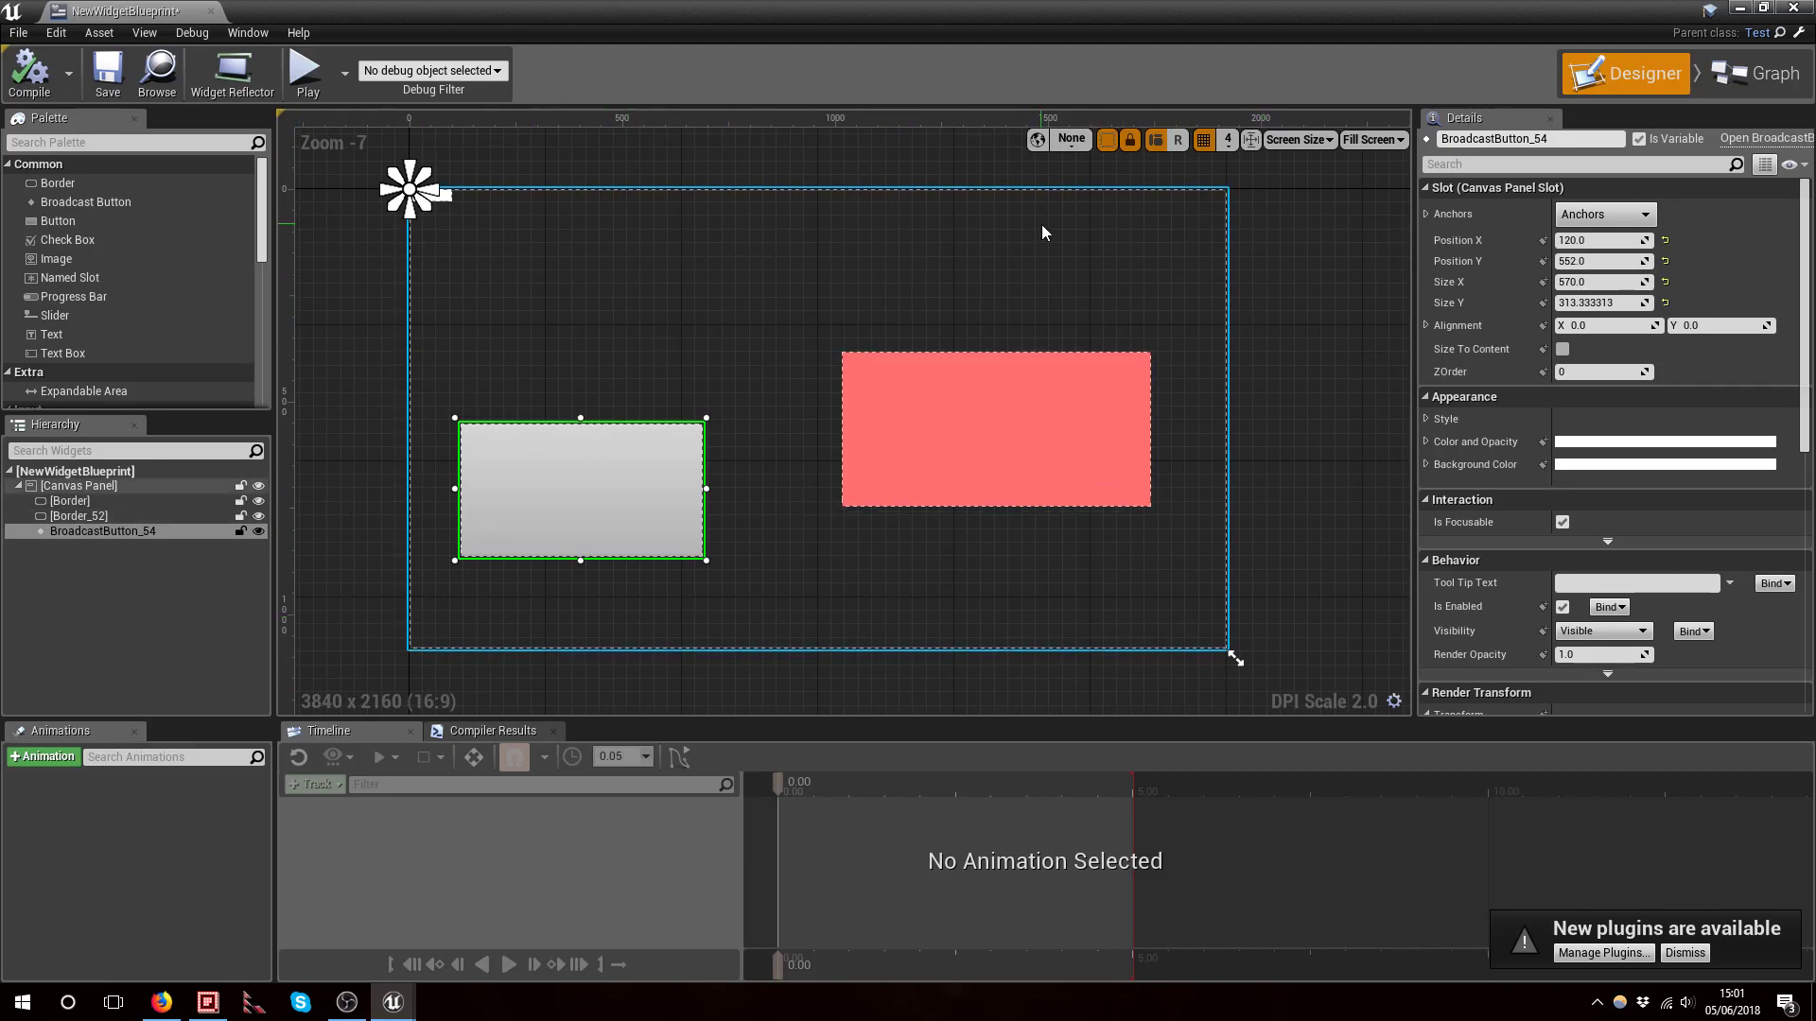
{"action": "right_click_drag", "start_coordinate": [1300, 245], "coordinate": [1305, 280]}
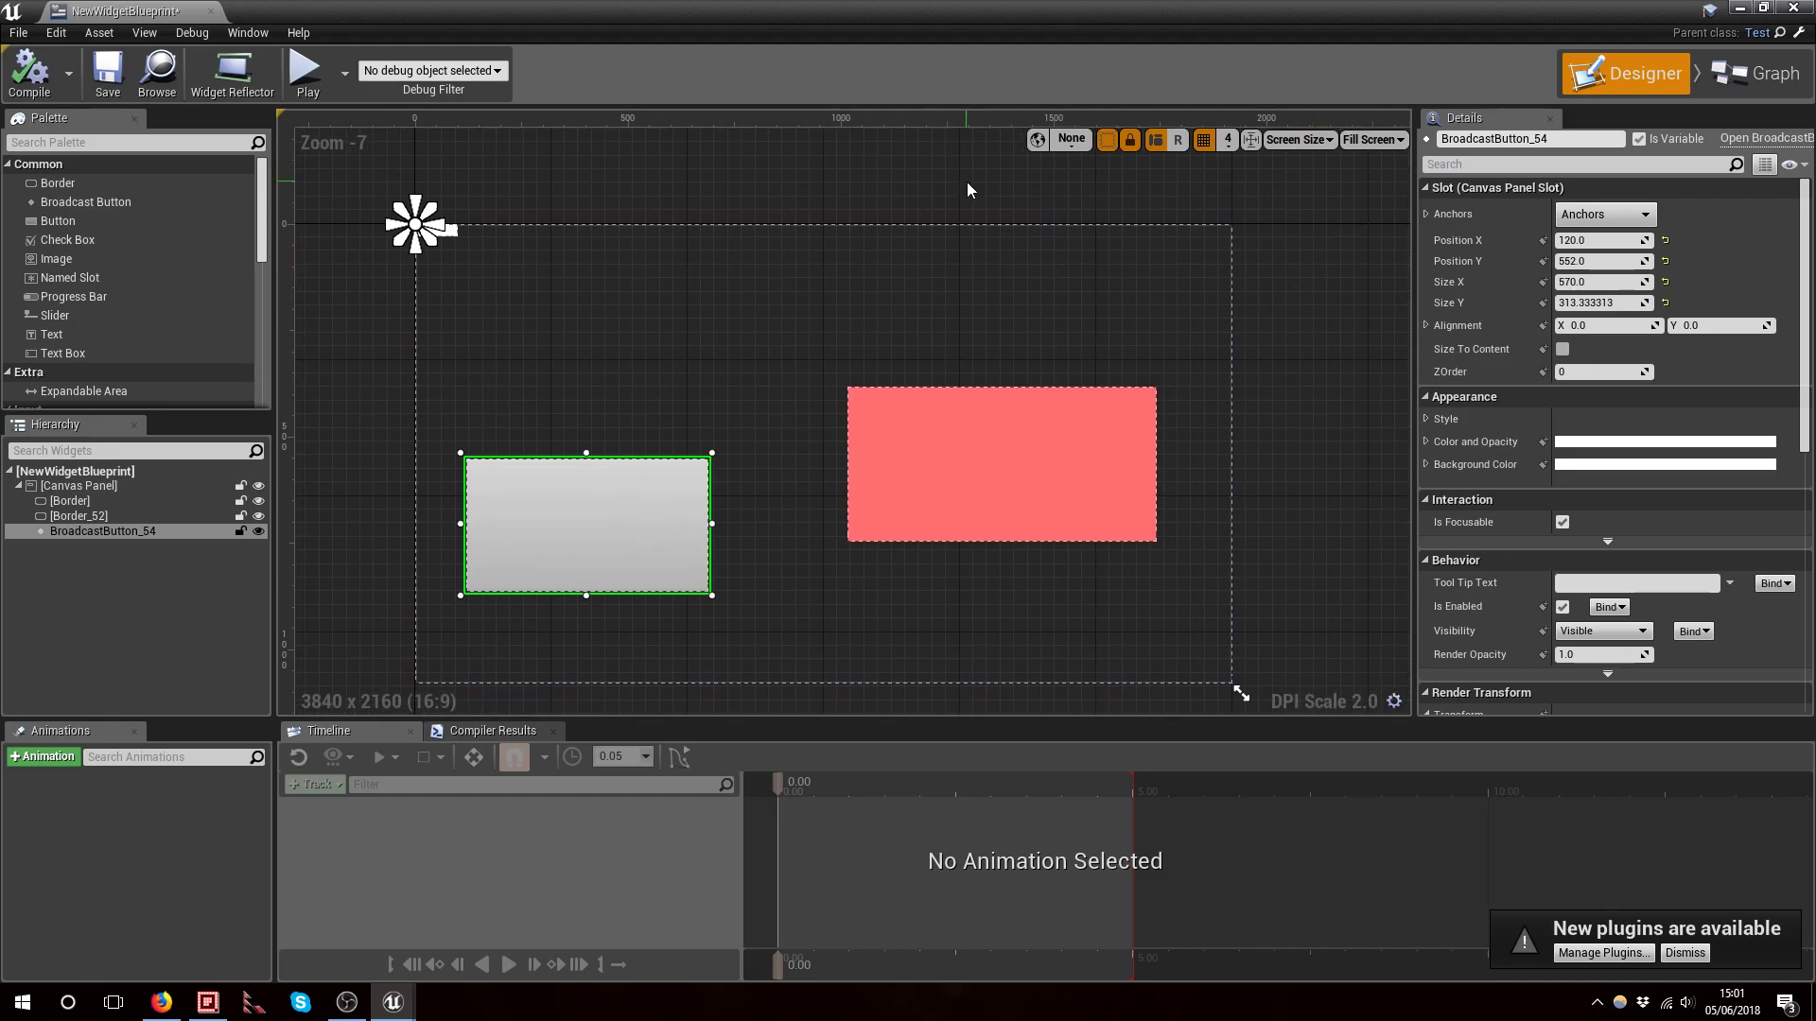
{"action": "right_click_drag", "start_coordinate": [1138, 201], "coordinate": [1119, 195]}
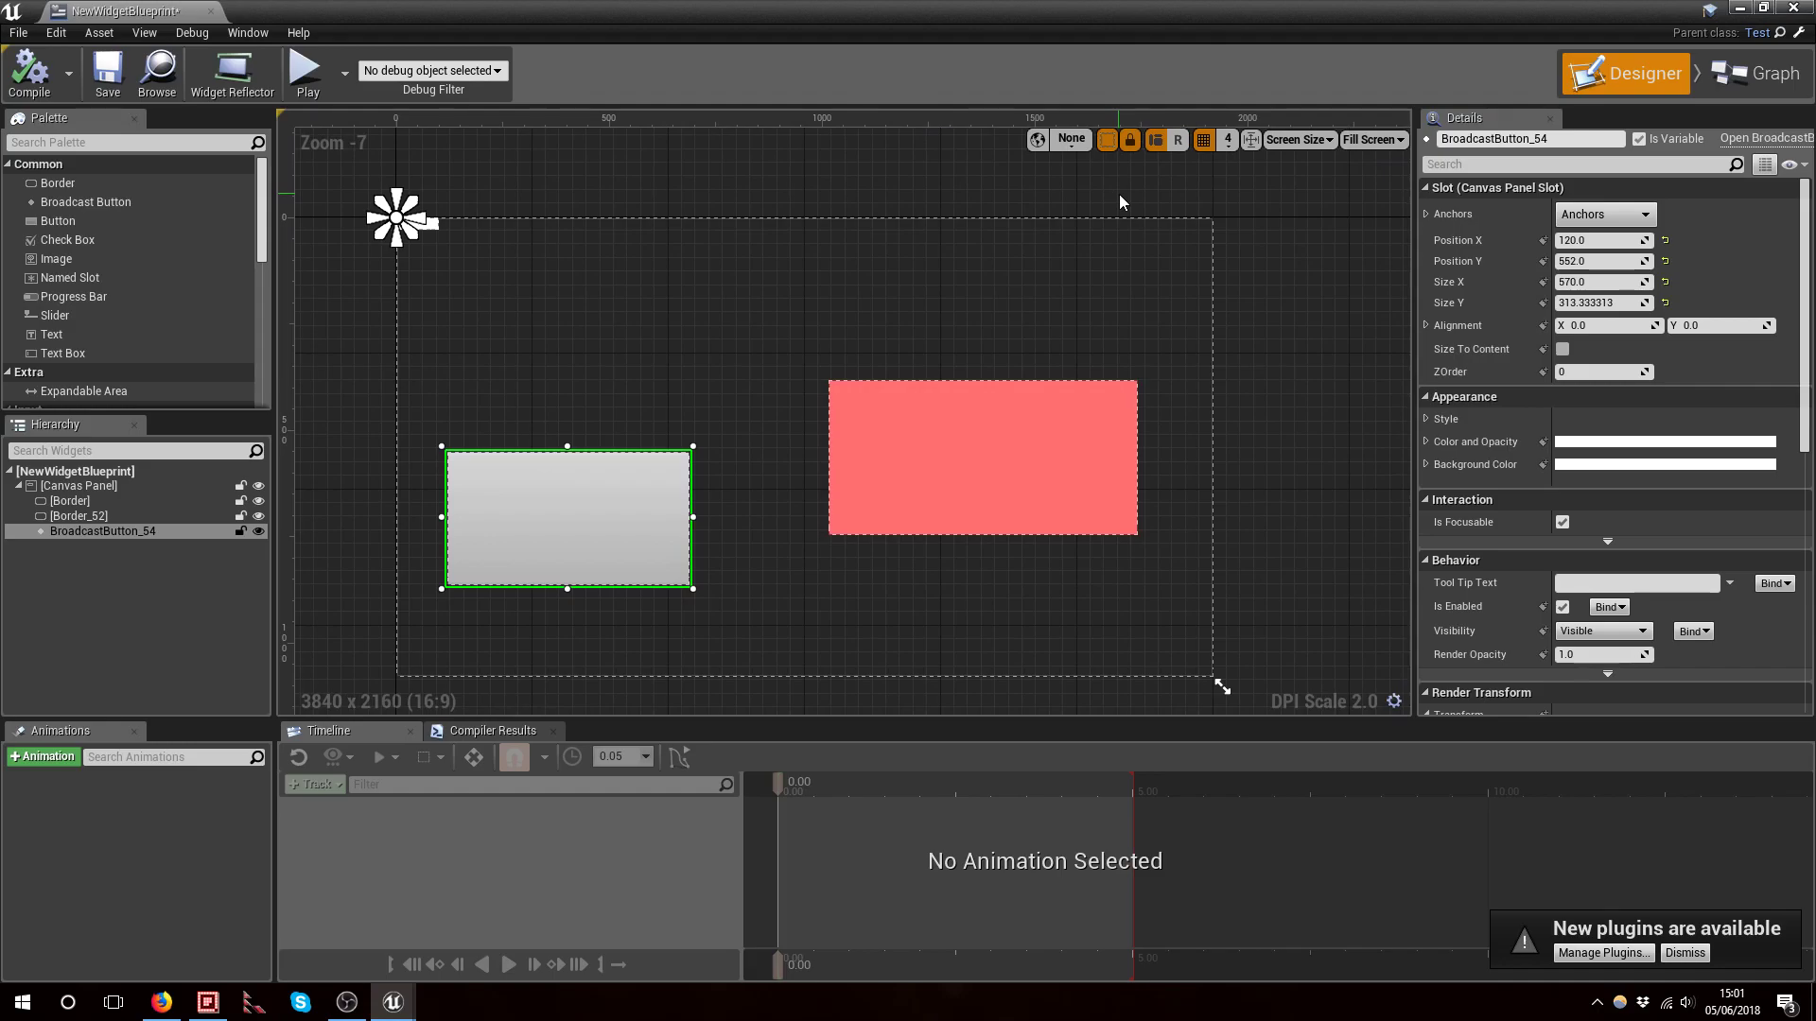
{"action": "left_click", "coordinate": [1362, 140]}
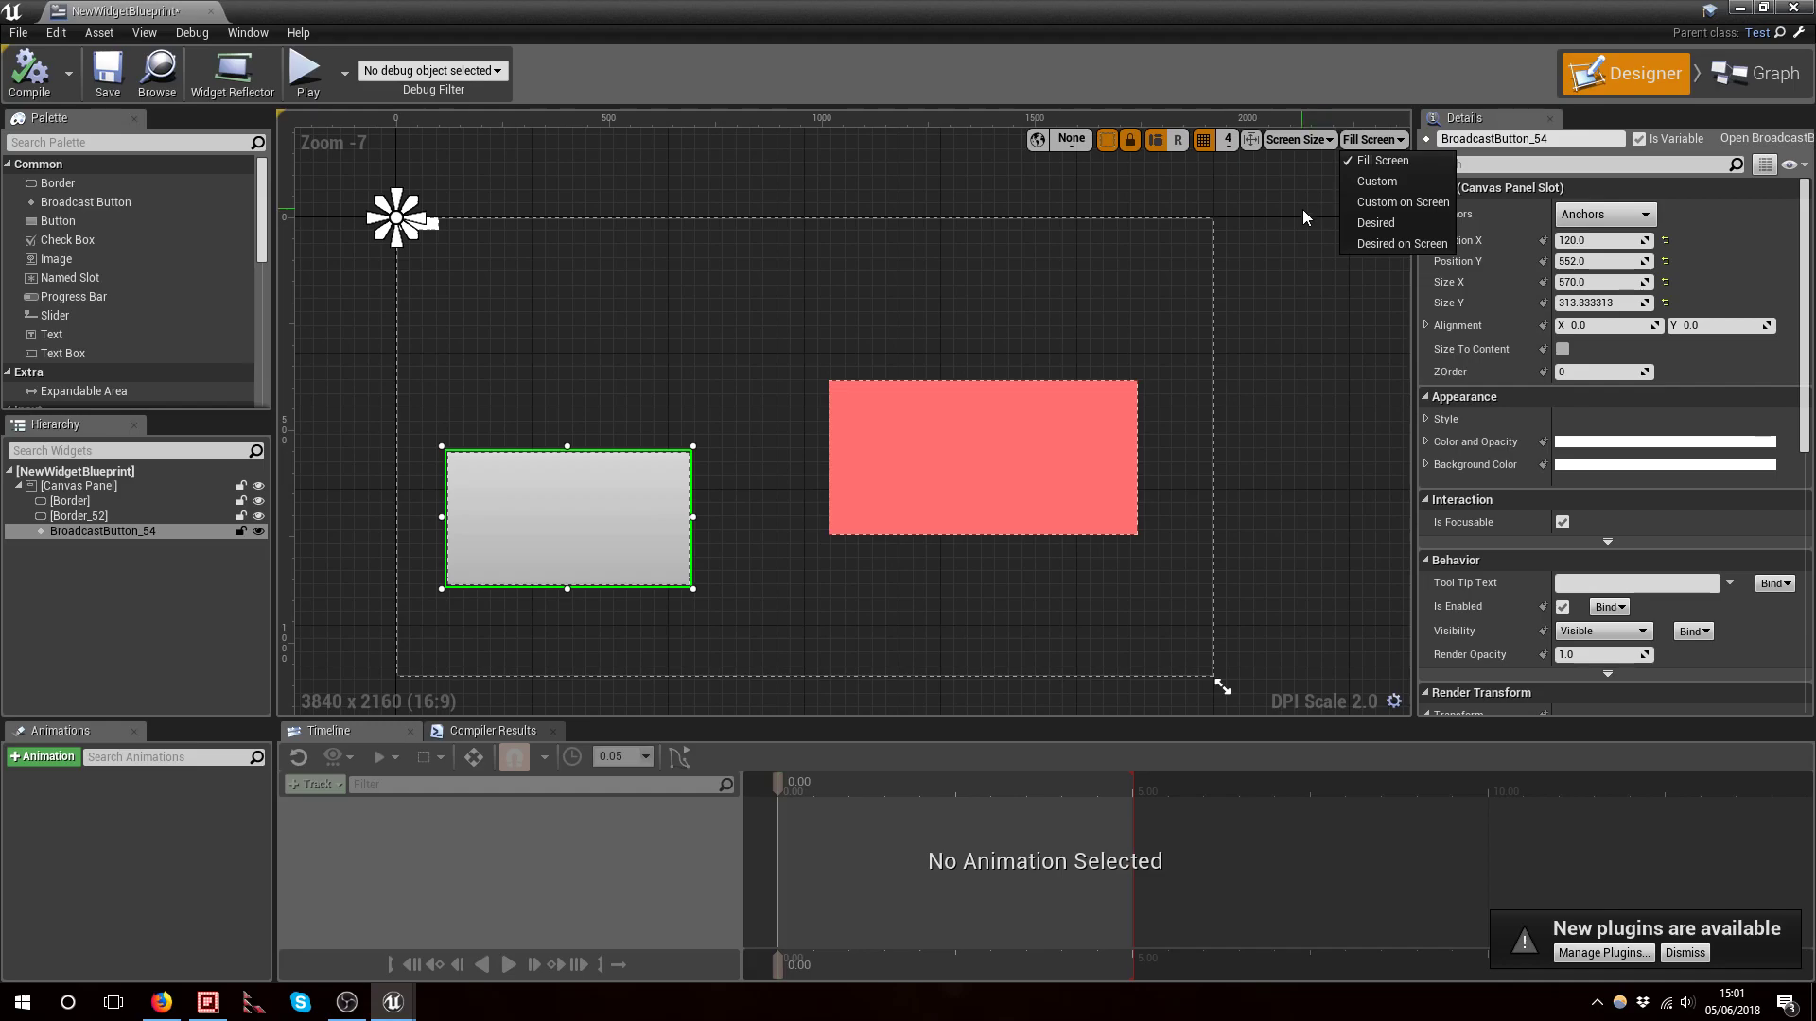
{"action": "left_click", "coordinate": [1367, 163]}
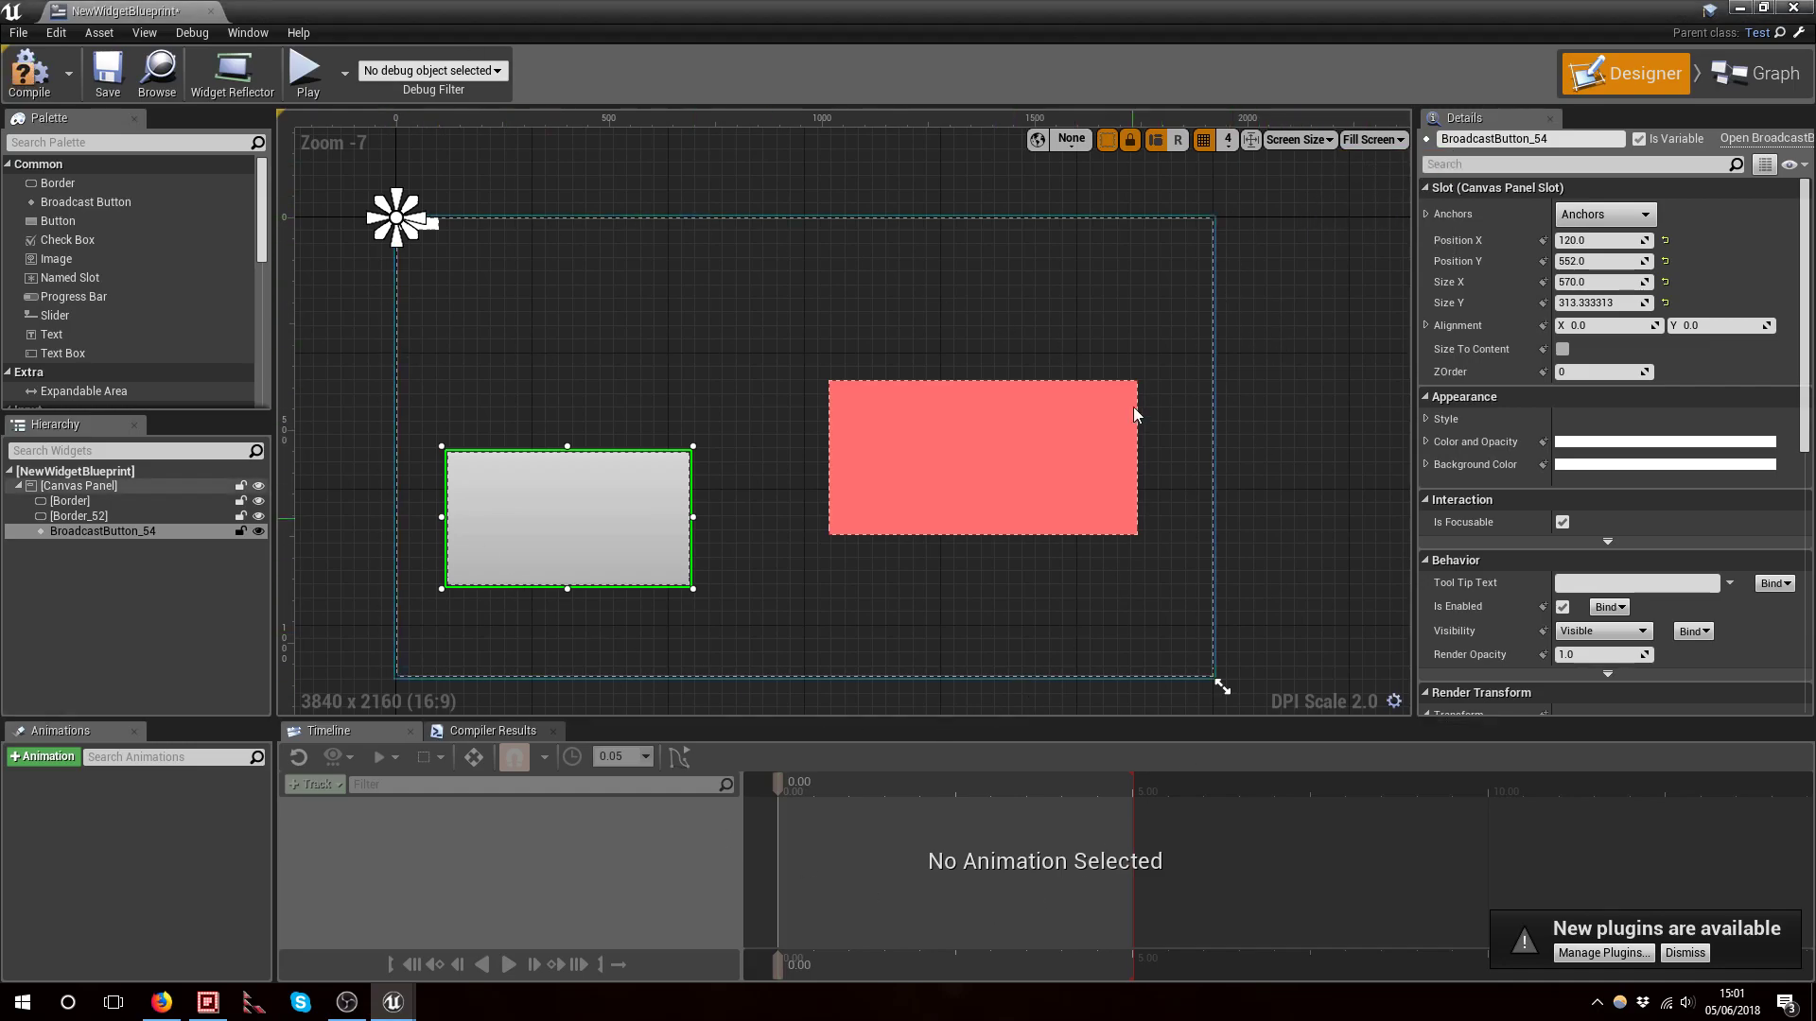
{"action": "right_click_drag", "start_coordinate": [588, 399], "coordinate": [598, 357]}
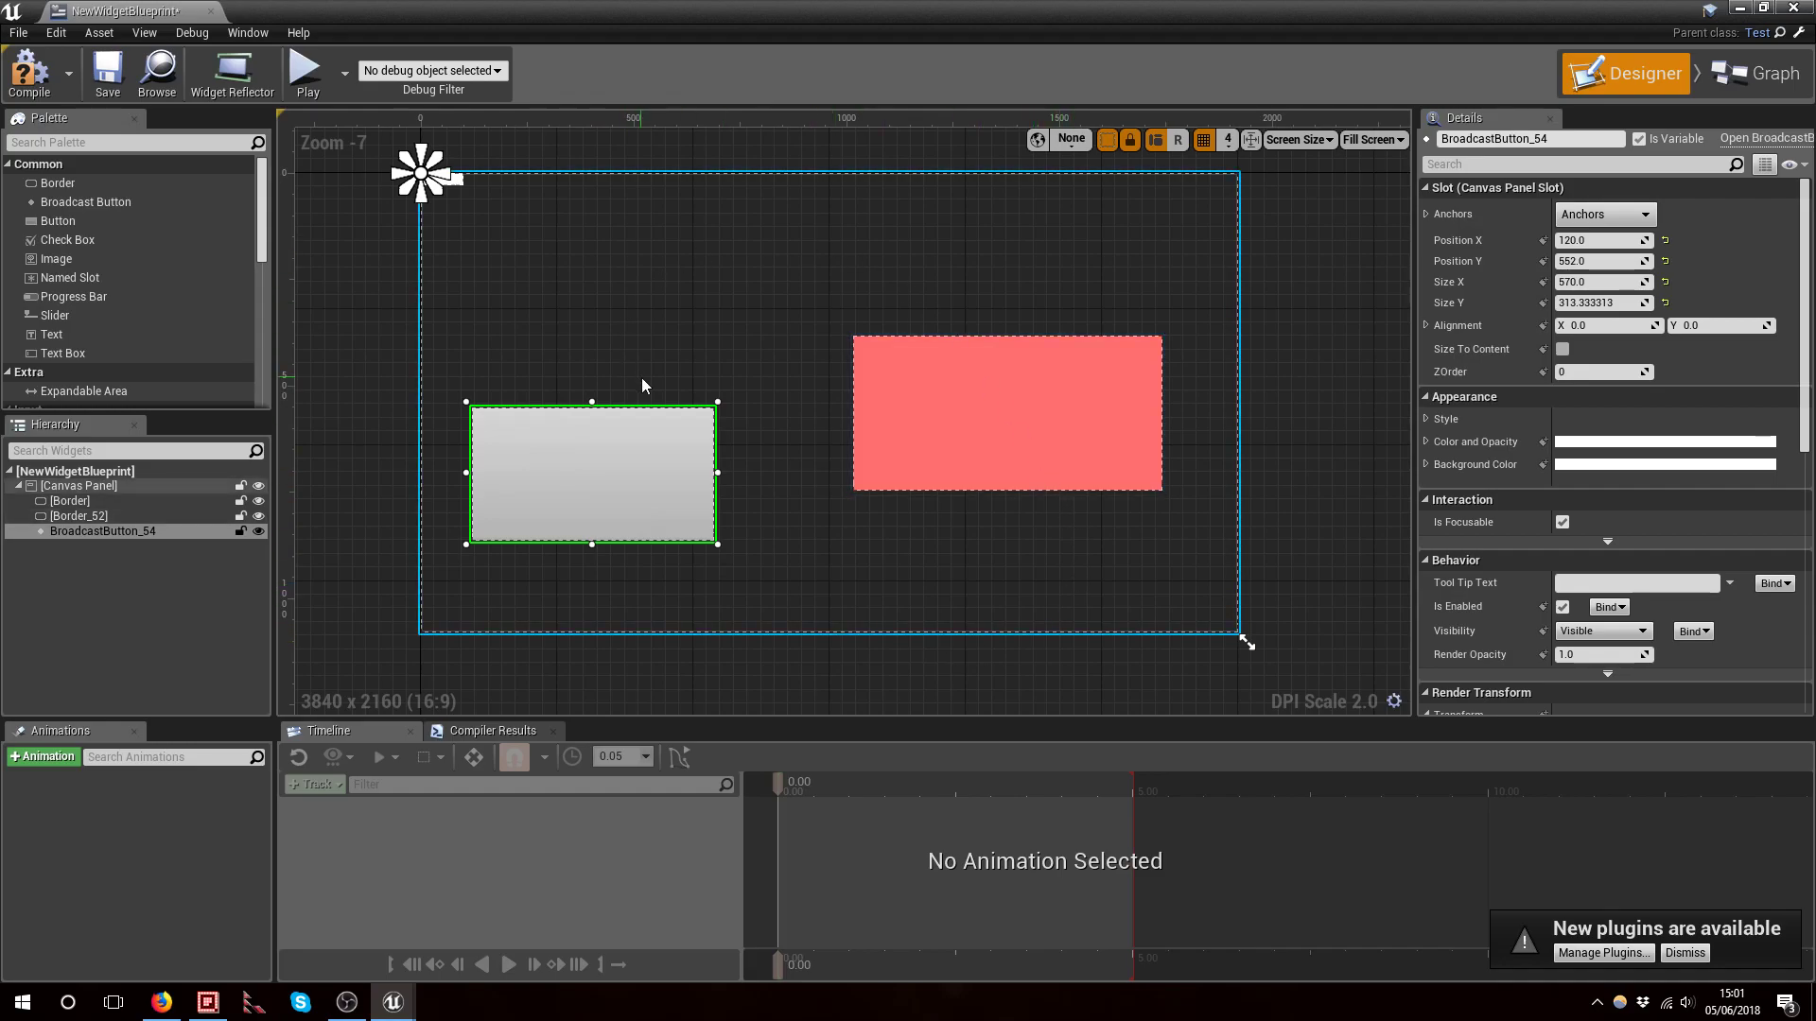
{"action": "left_click", "coordinate": [1373, 142]}
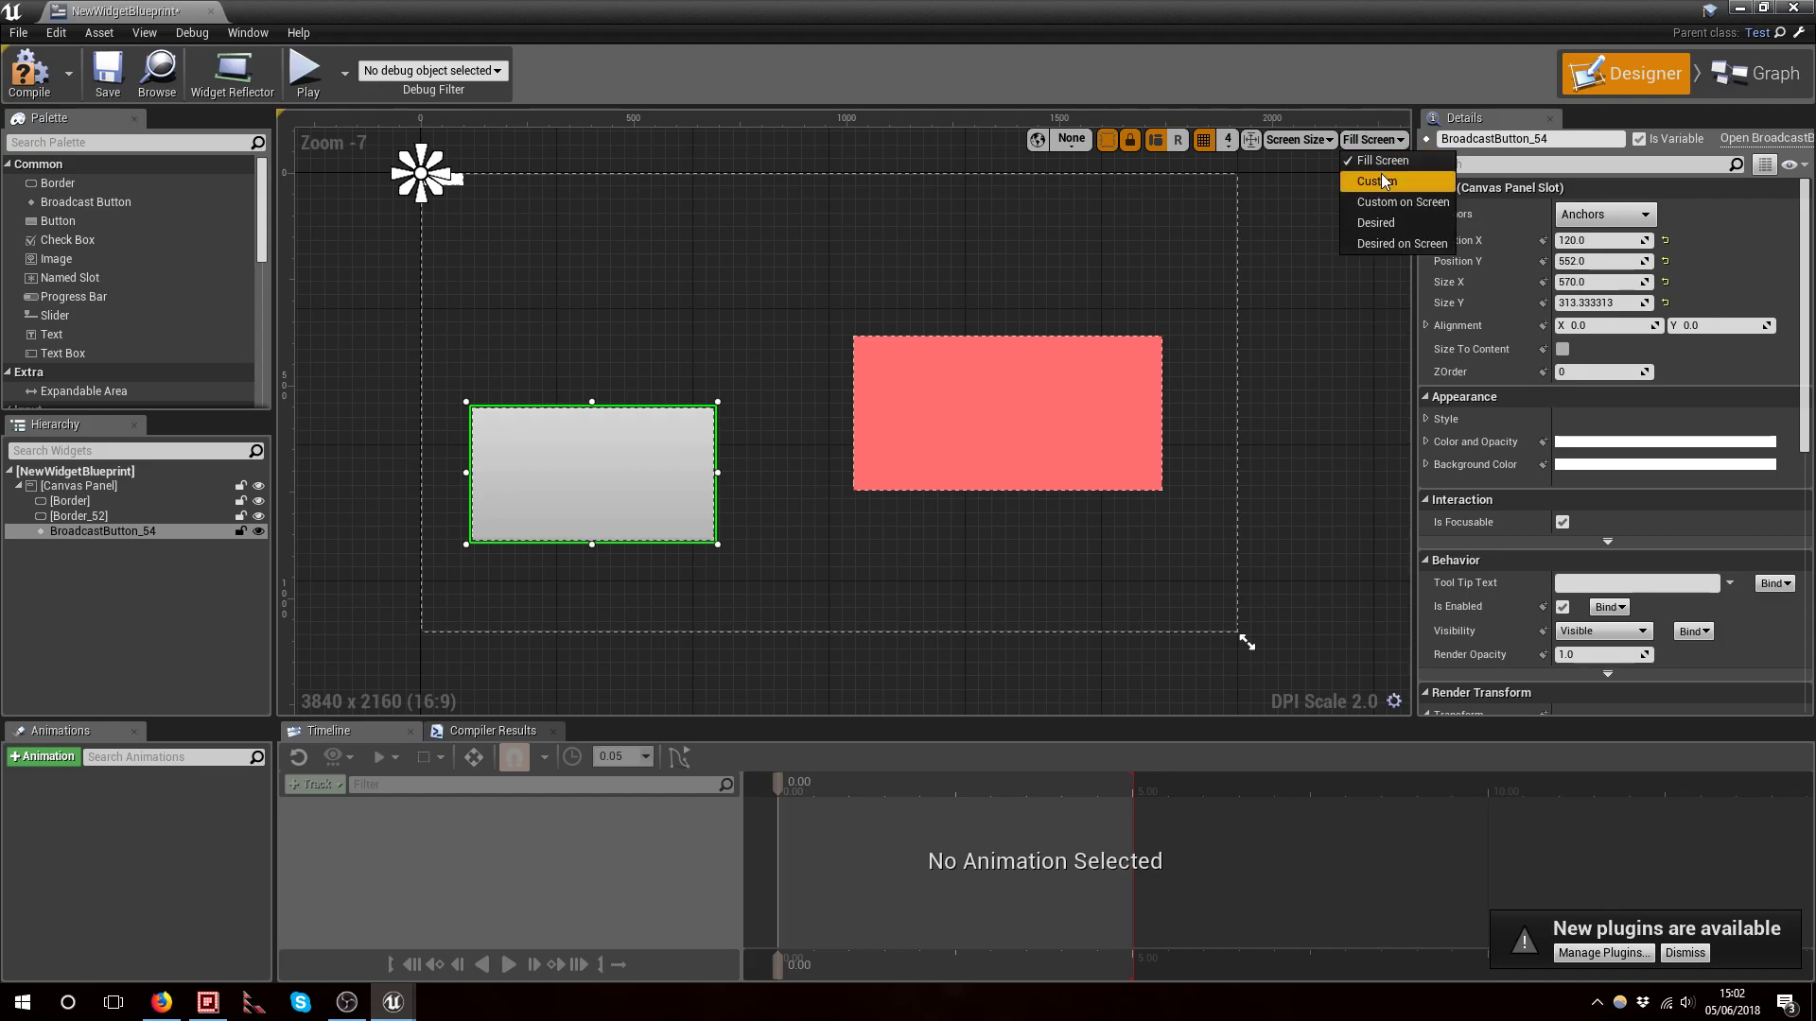
{"action": "left_click", "coordinate": [1380, 180]}
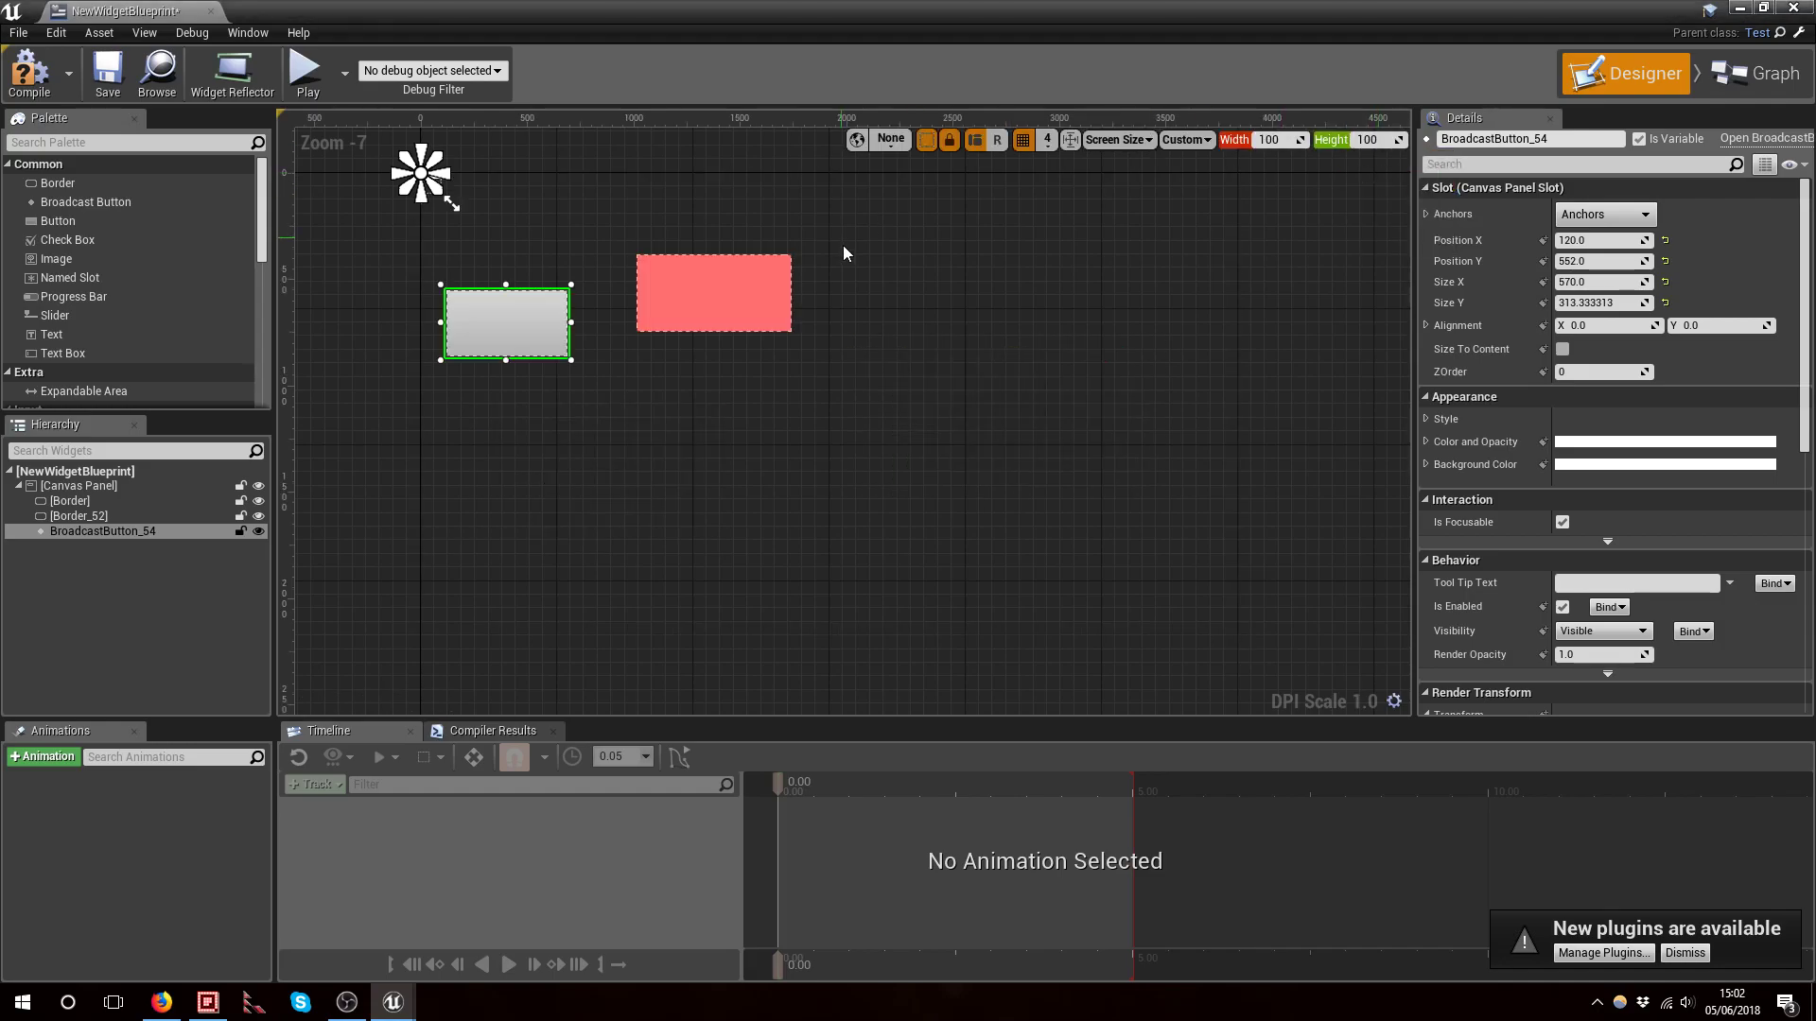
Set the custom preview width and height to 1000 each
{"action": "right_click_drag", "start_coordinate": [841, 241], "coordinate": [1033, 455]}
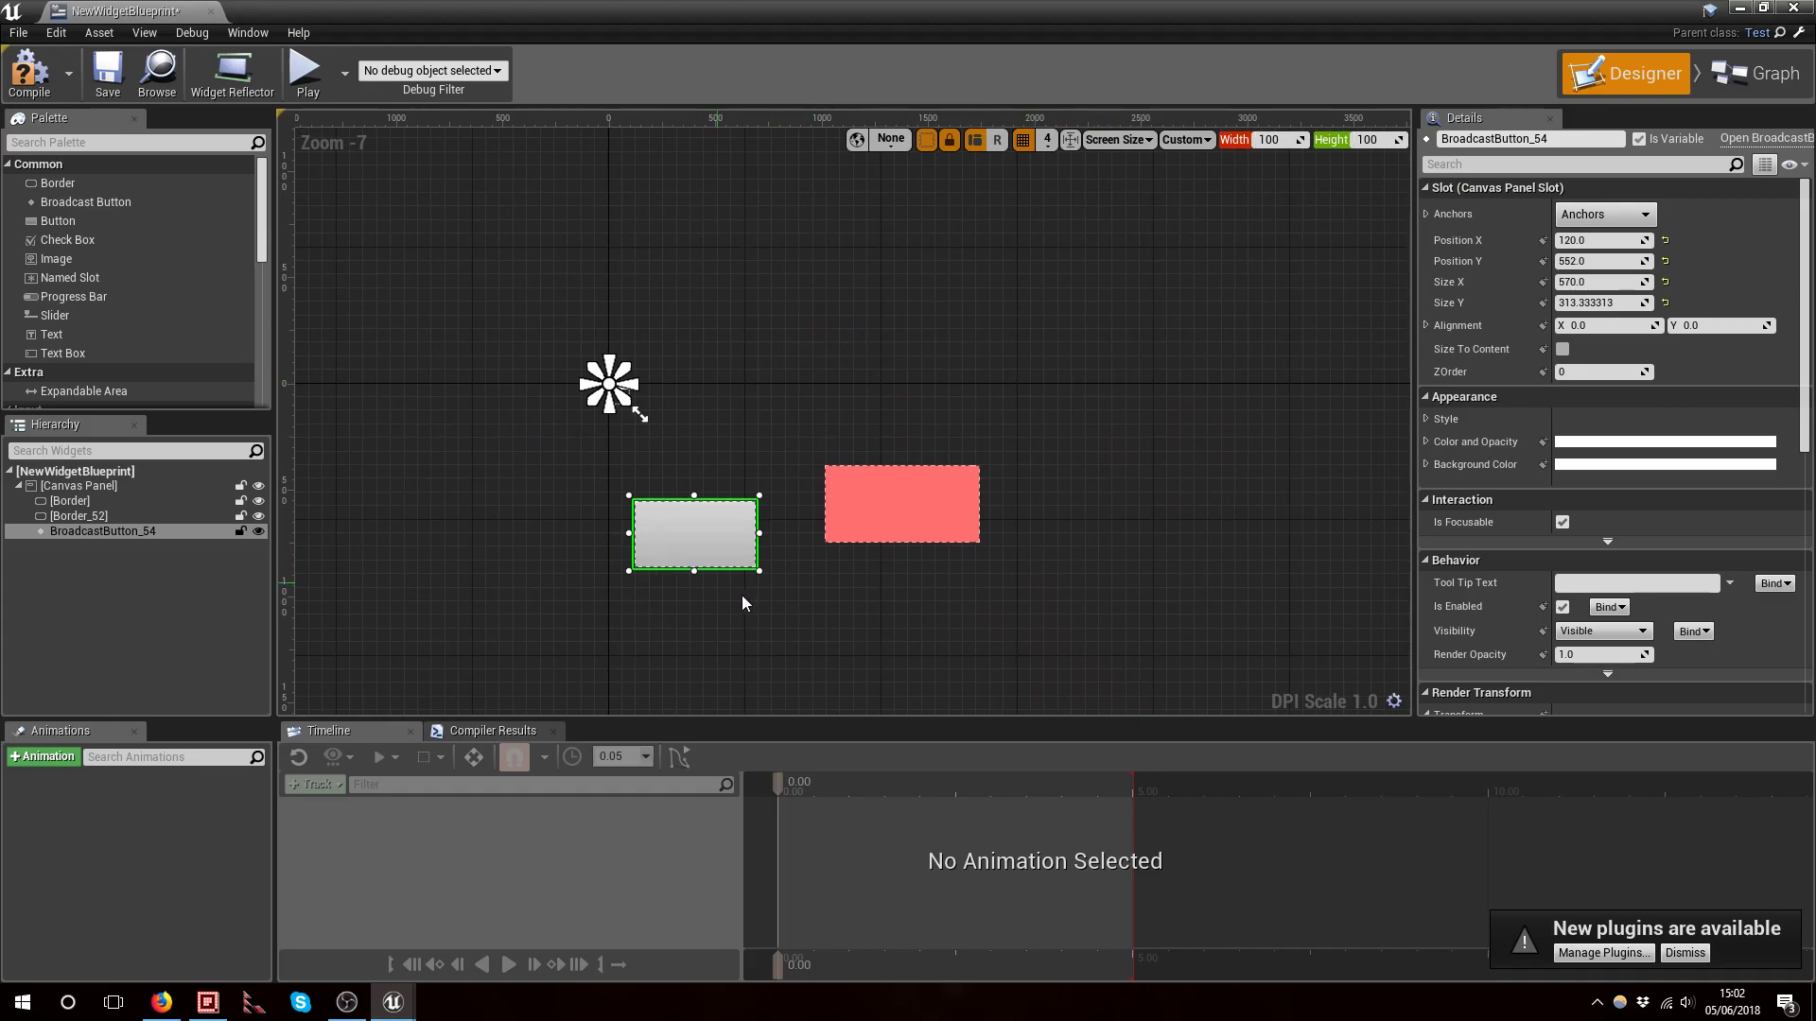
{"action": "left_click", "coordinate": [1273, 146]}
{"action": "type", "text": "1000"}
{"action": "key", "text": "Tab"}
{"action": "type", "text": "1000"}
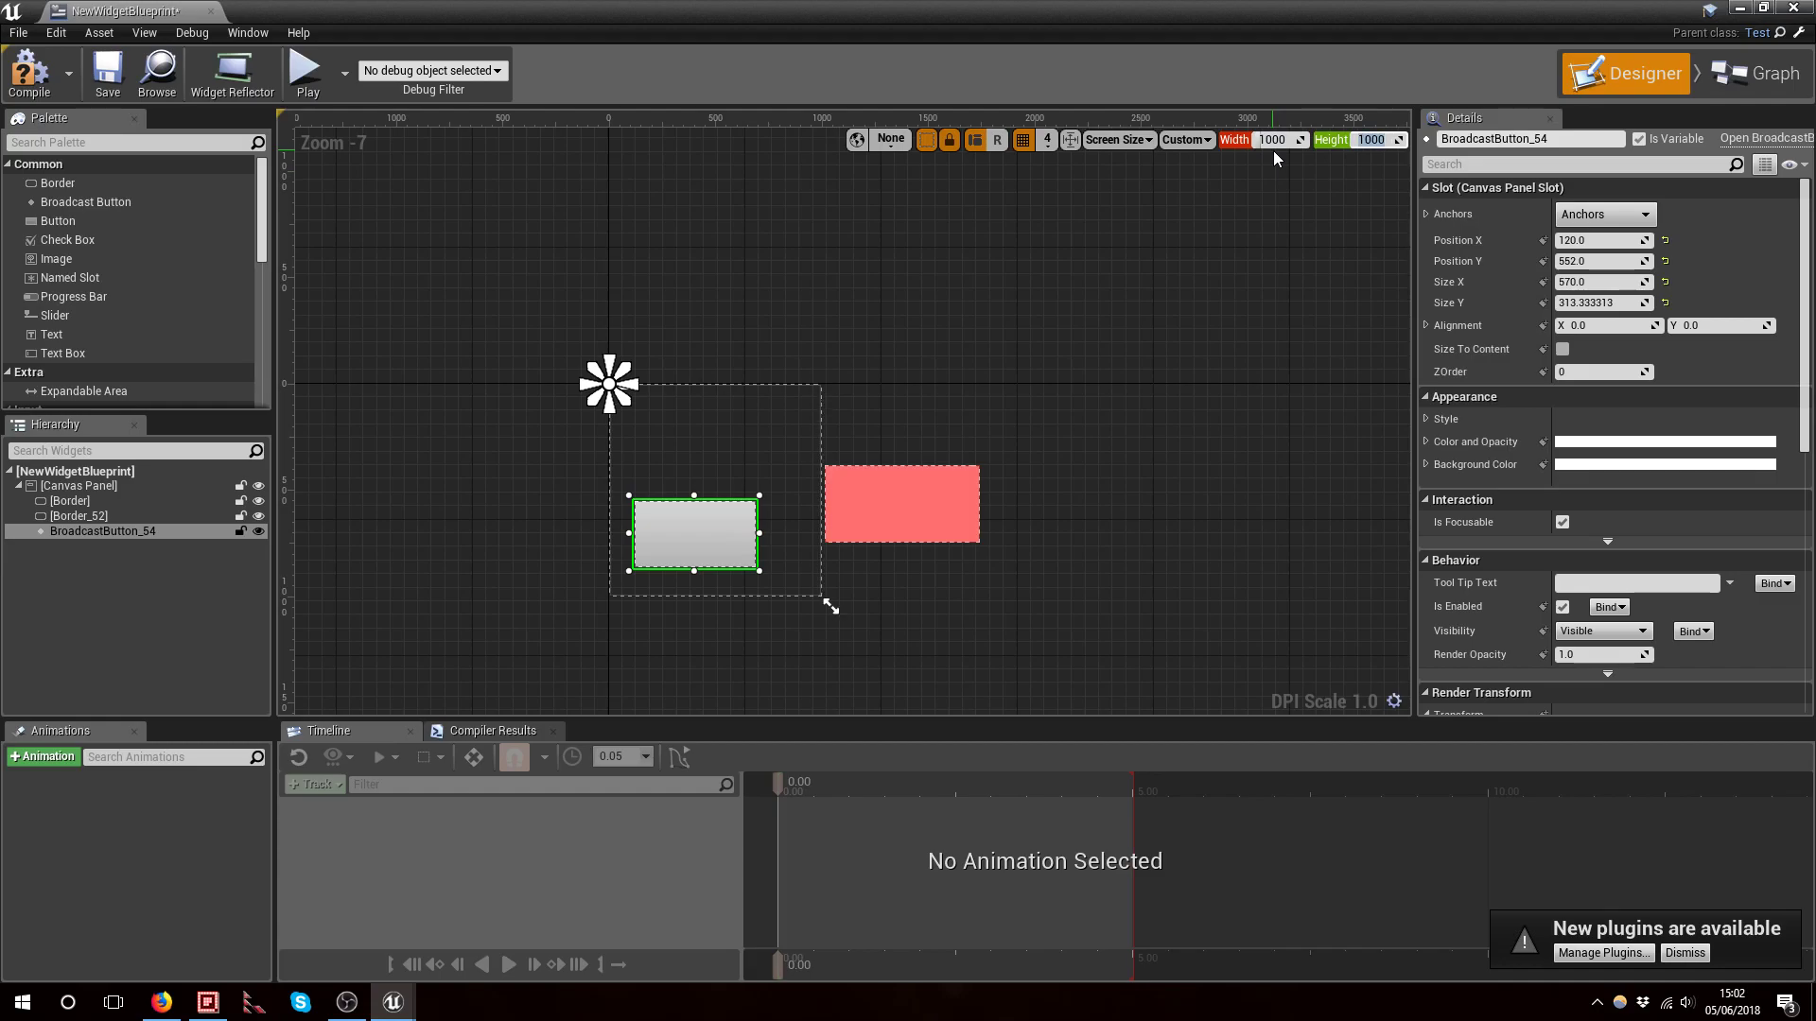
Examine the borders and button within the 1000 by 1000 preview area
{"action": "right_click_drag", "start_coordinate": [1150, 432], "coordinate": [1247, 436]}
{"action": "left_click_drag", "start_coordinate": [1001, 498], "coordinate": [825, 439]}
{"action": "right_click_drag", "start_coordinate": [998, 556], "coordinate": [1041, 461]}
{"action": "scroll", "coordinate": [1039, 471], "scroll_direction": "up", "scroll_amount": 3}
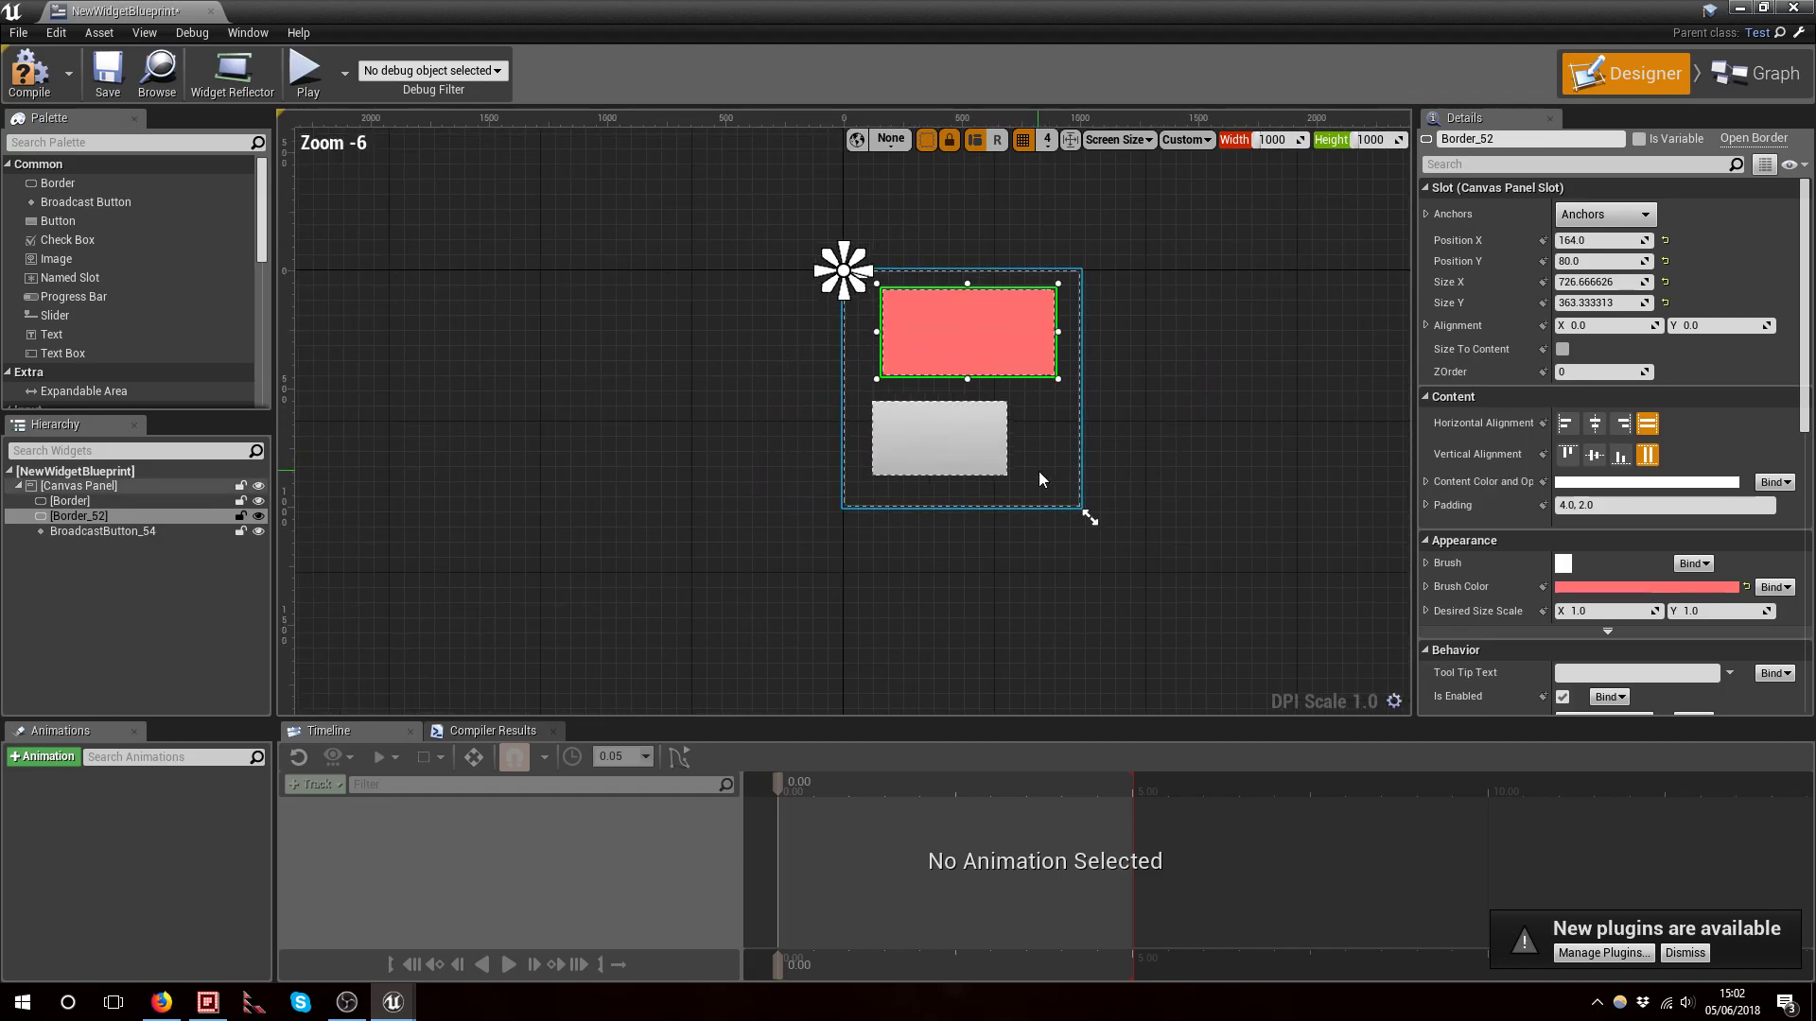
{"action": "left_click", "coordinate": [1031, 492]}
{"action": "right_click", "coordinate": [1000, 633]}
{"action": "right_click_drag", "start_coordinate": [1141, 511], "coordinate": [1078, 514]}
{"action": "scroll", "coordinate": [1172, 529], "scroll_direction": "down", "scroll_amount": 1}
{"action": "right_click_drag", "start_coordinate": [618, 224], "coordinate": [643, 372]}
{"action": "right_click_drag", "start_coordinate": [619, 304], "coordinate": [573, 190]}
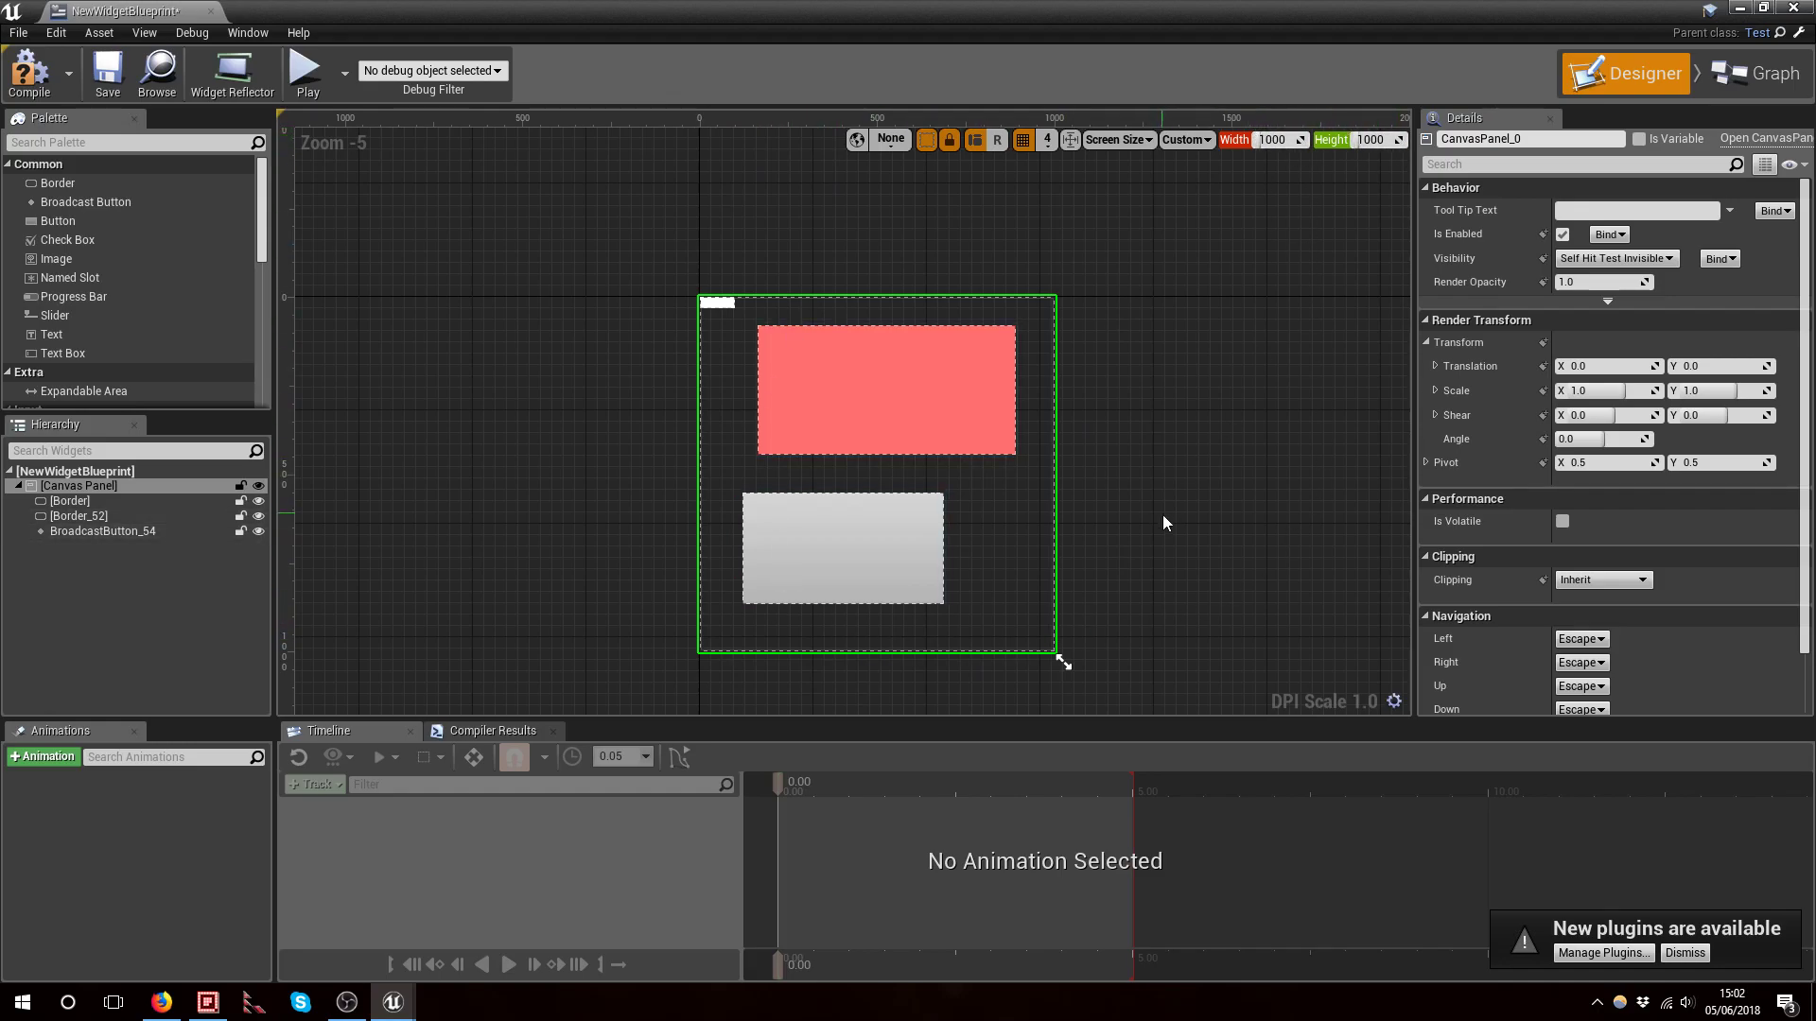
{"action": "right_click_drag", "start_coordinate": [1161, 514], "coordinate": [1160, 452]}
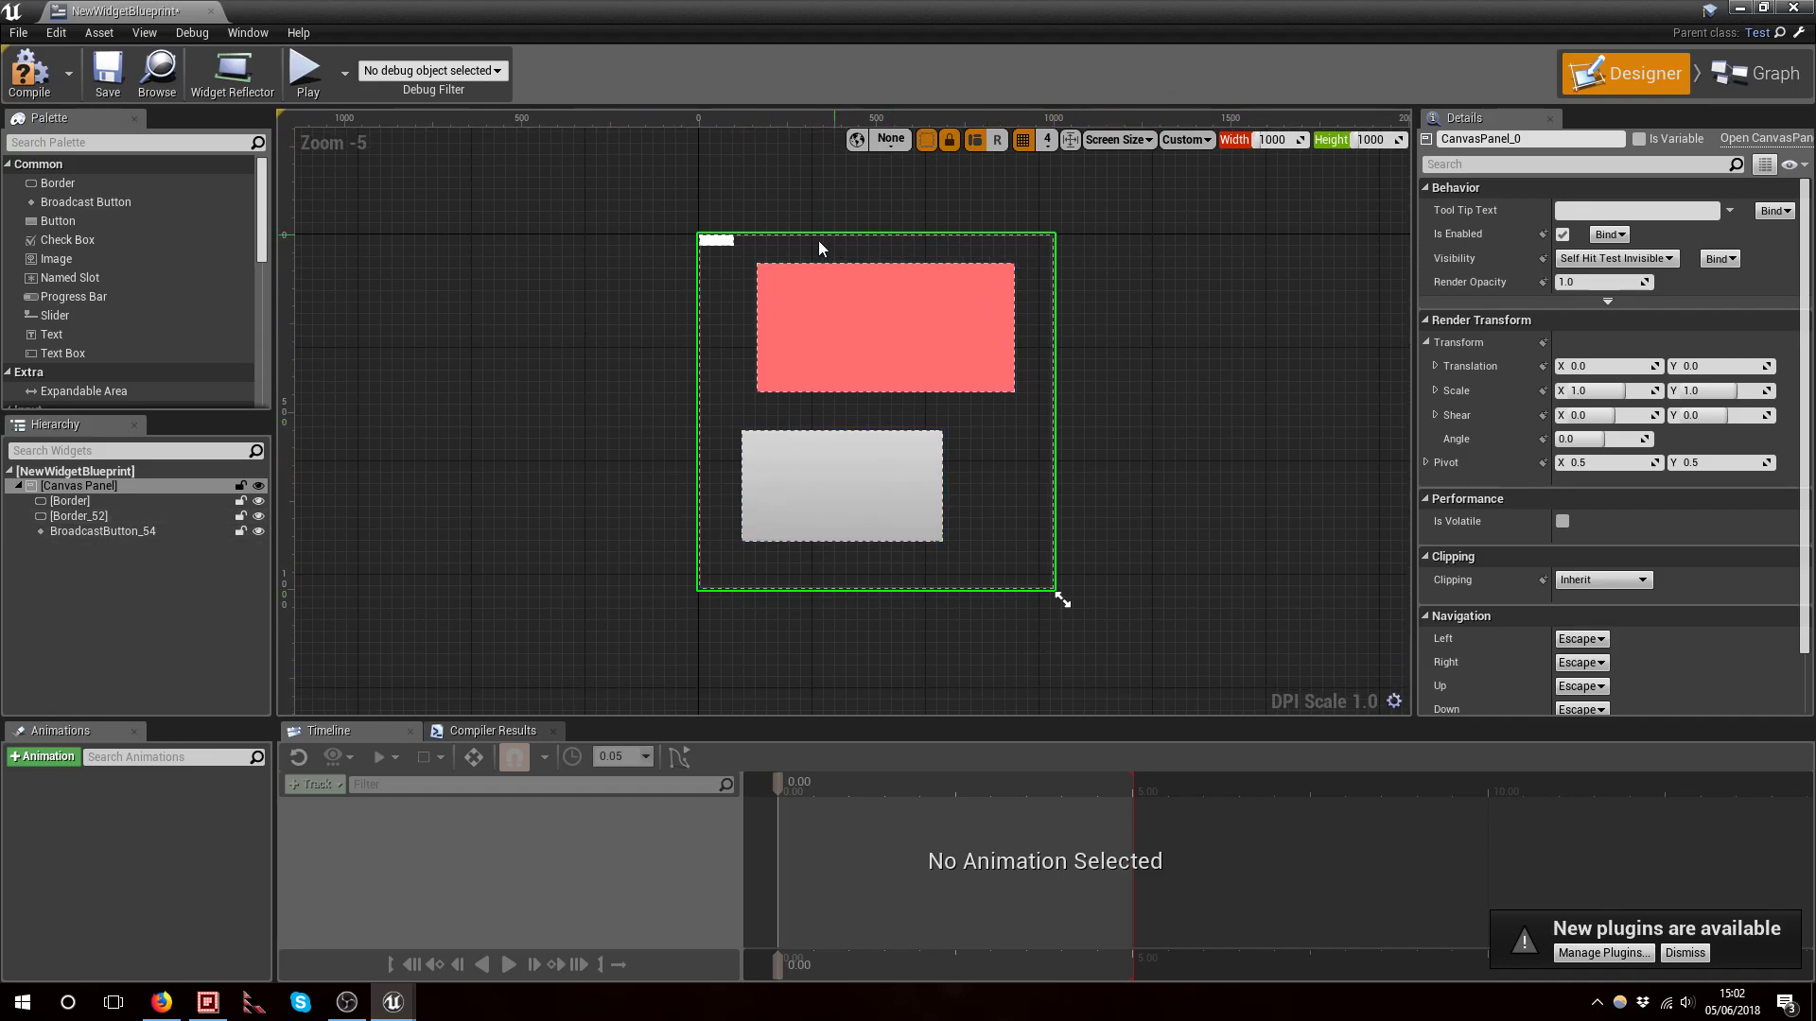
{"action": "right_click_drag", "start_coordinate": [1241, 501], "coordinate": [1244, 531]}
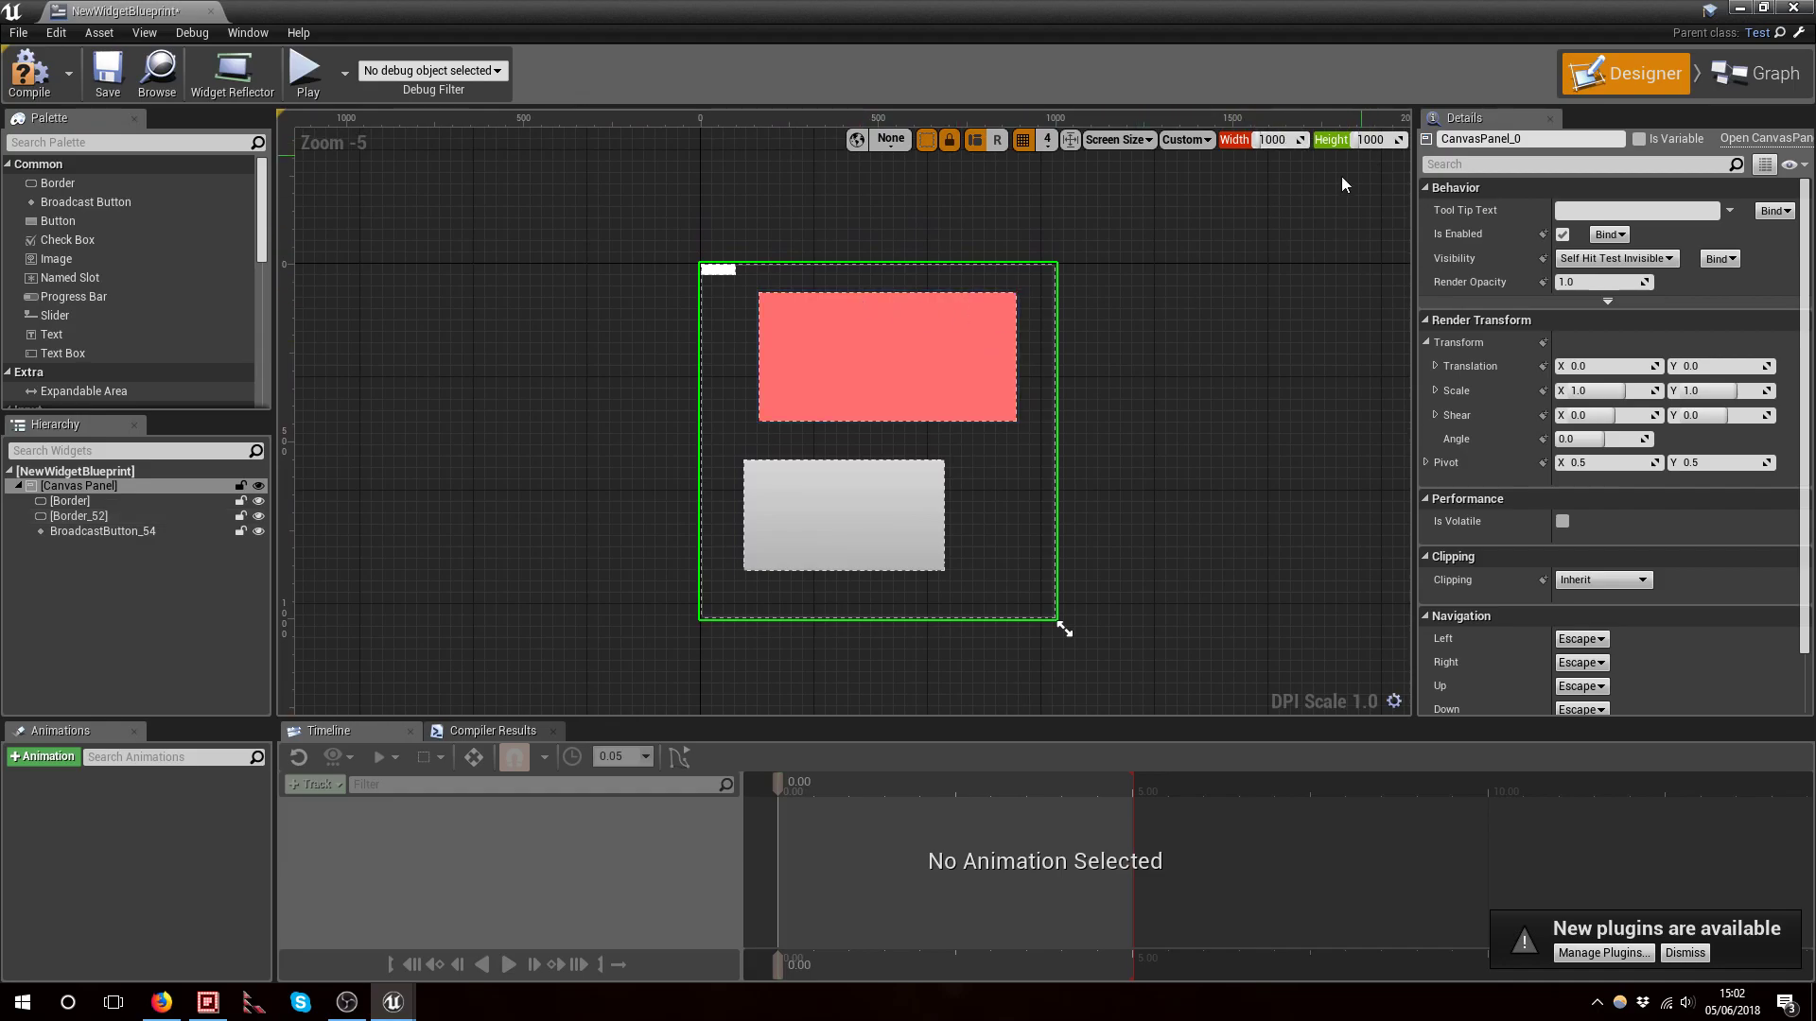
{"action": "left_click", "coordinate": [1217, 471]}
{"action": "left_click", "coordinate": [936, 375]}
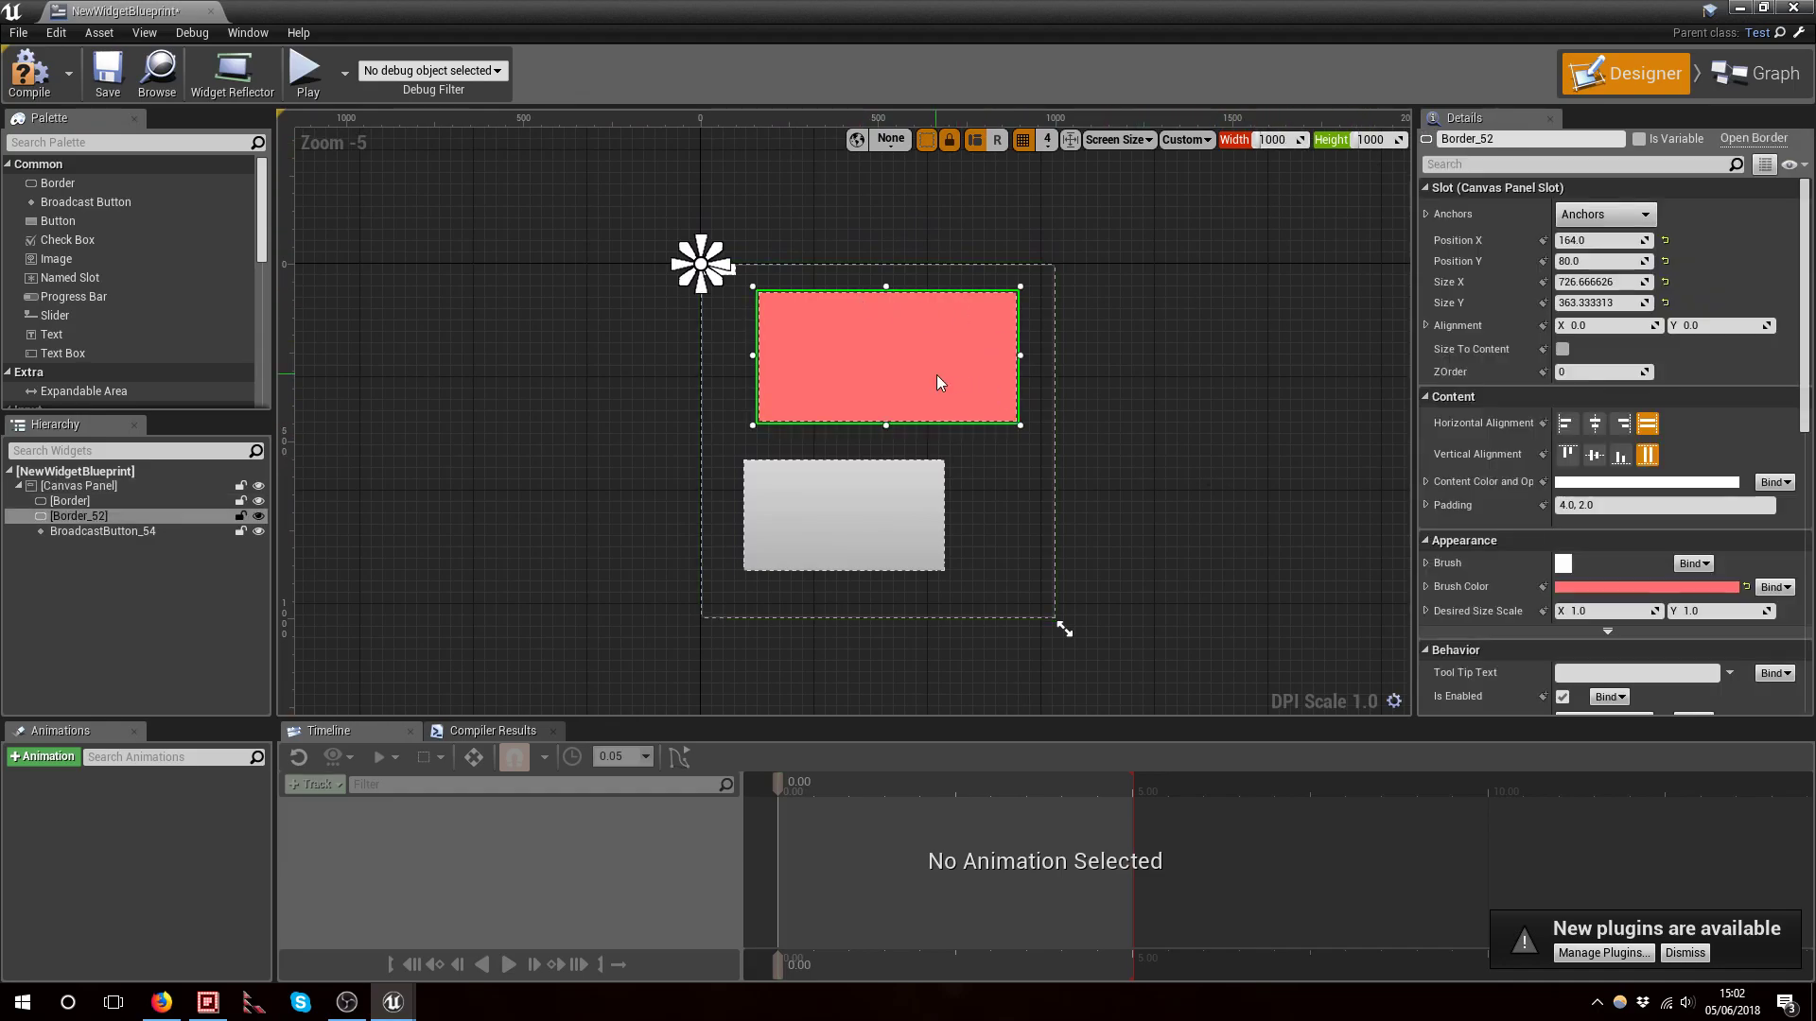
{"action": "left_click", "coordinate": [1095, 446]}
{"action": "left_click", "coordinate": [1014, 472]}
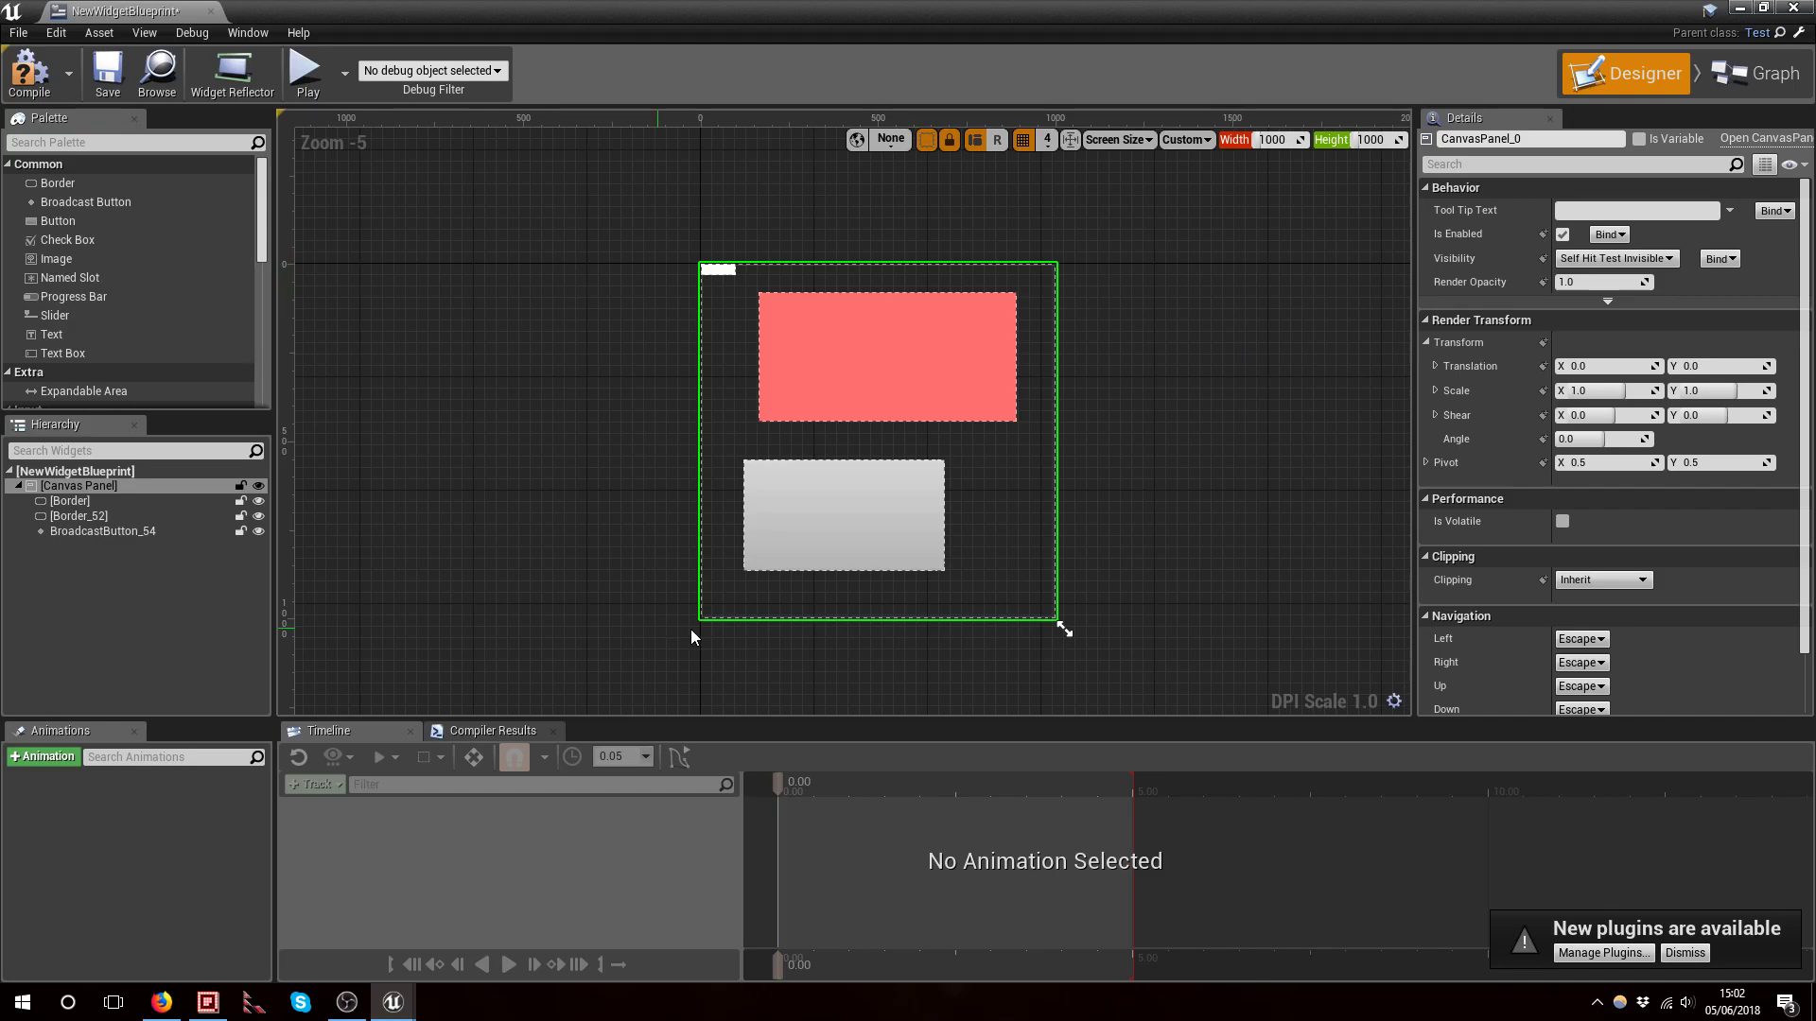
{"action": "left_click", "coordinate": [1373, 139]}
{"action": "left_click", "coordinate": [1315, 271]}
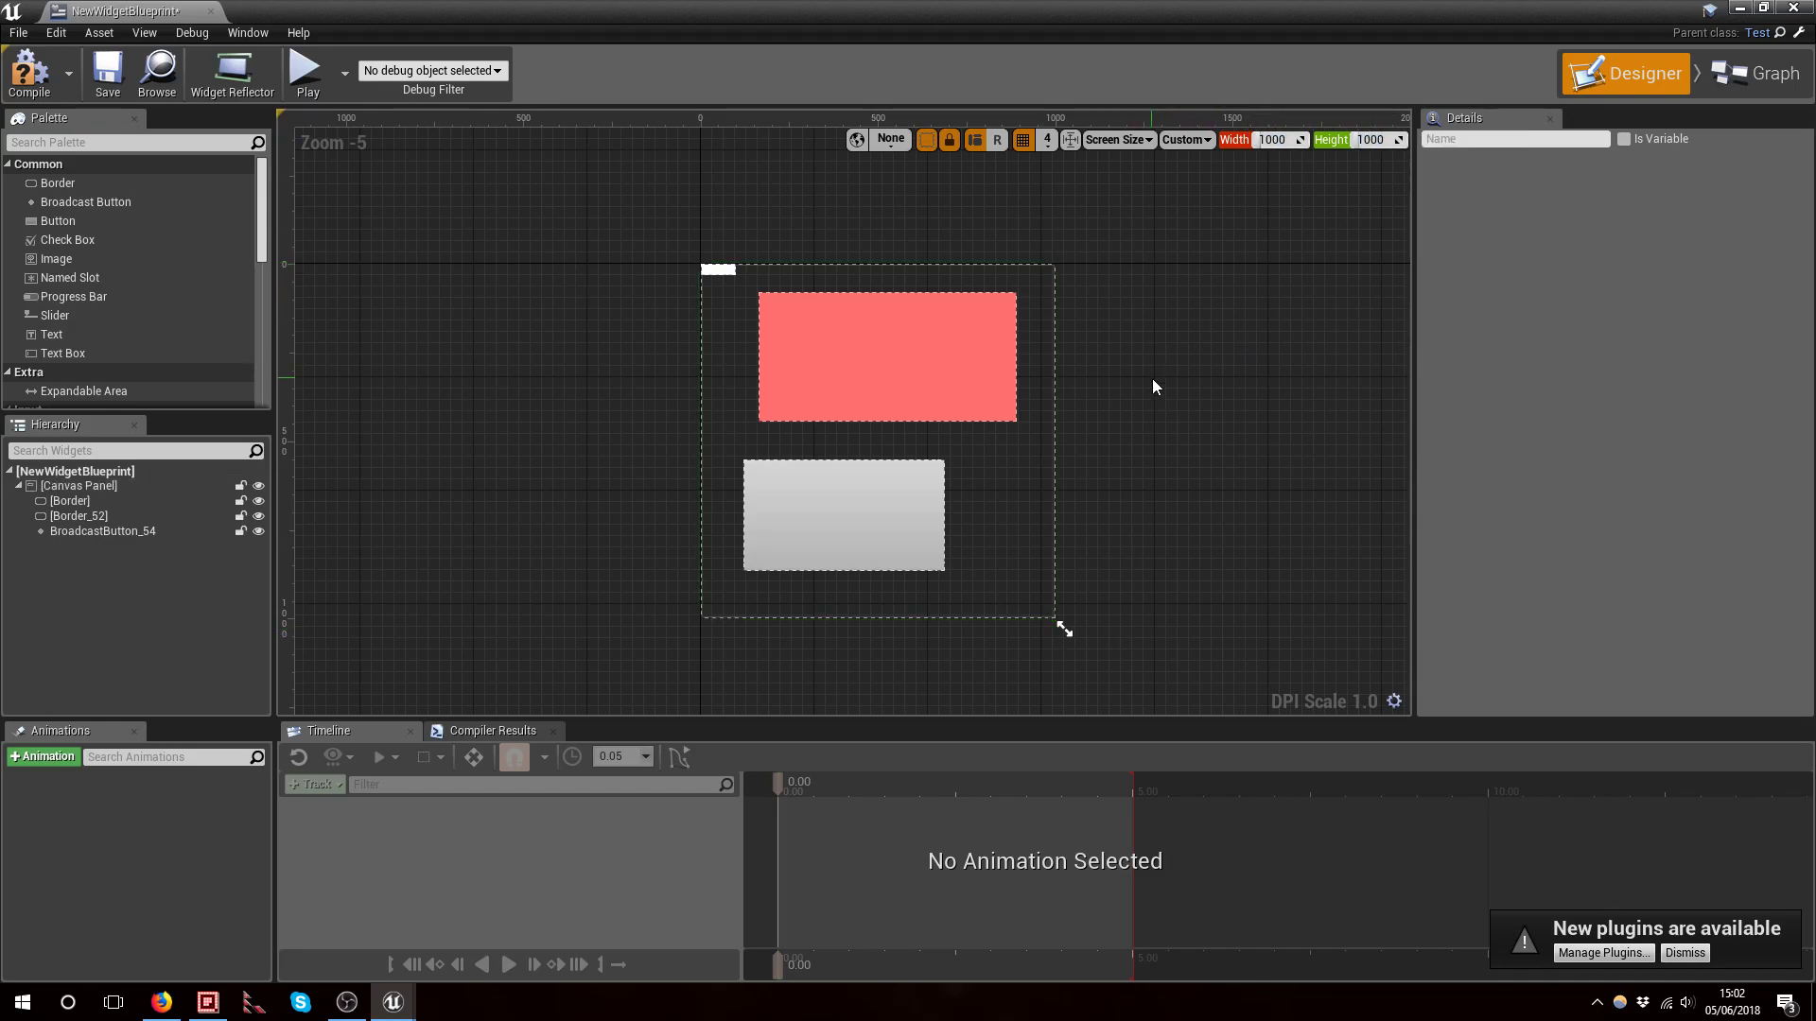
{"action": "right_click_drag", "start_coordinate": [620, 219], "coordinate": [565, 229]}
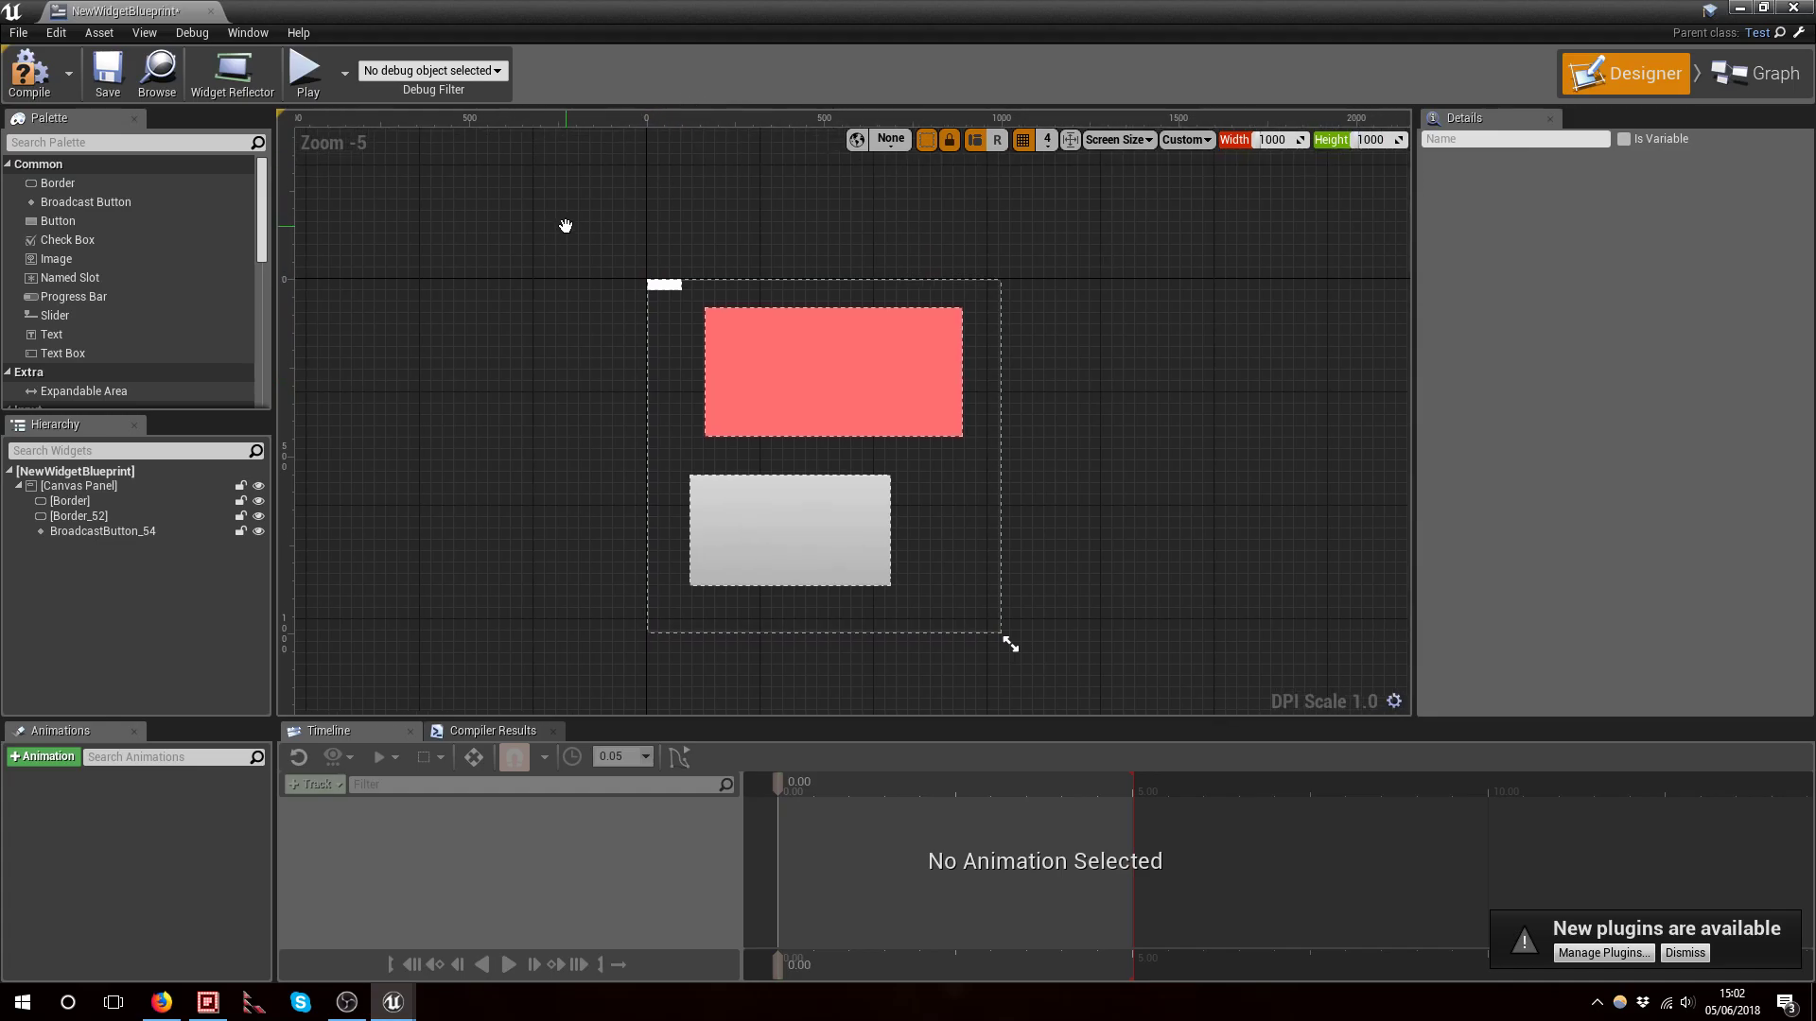
Compile and save the widget blueprint
{"action": "left_click", "coordinate": [35, 82]}
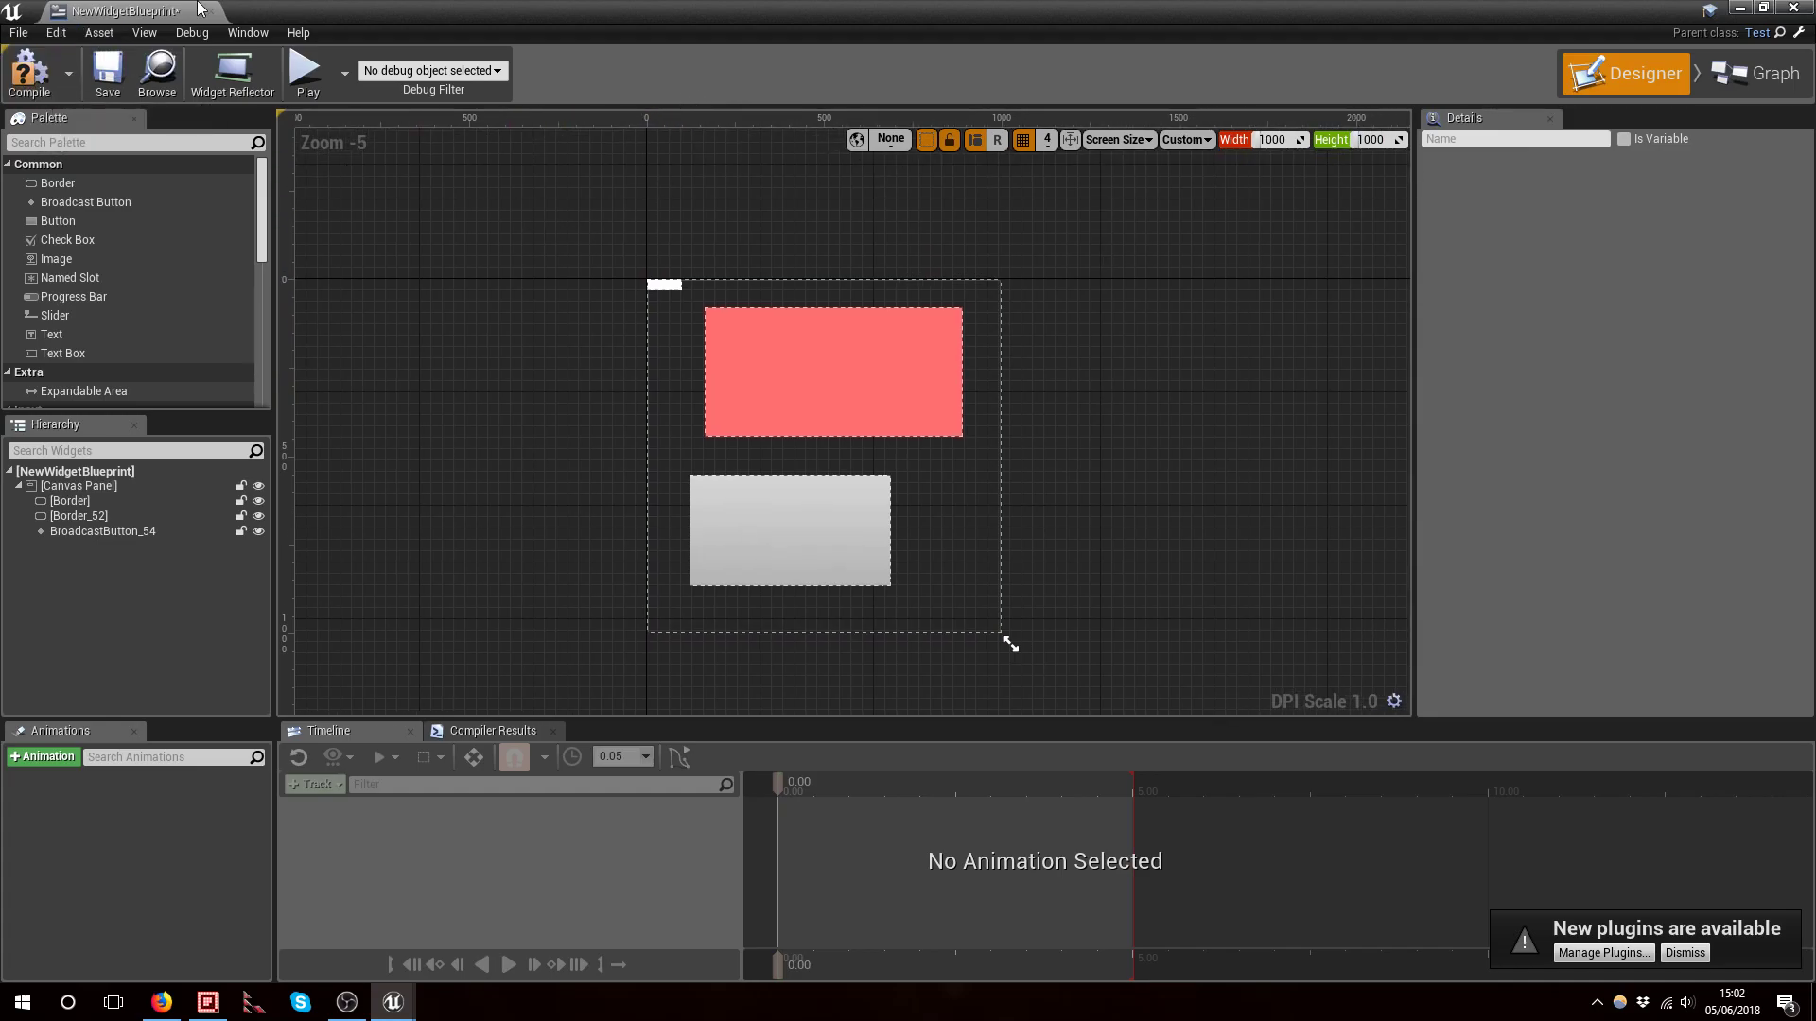
{"action": "left_click", "coordinate": [108, 77]}
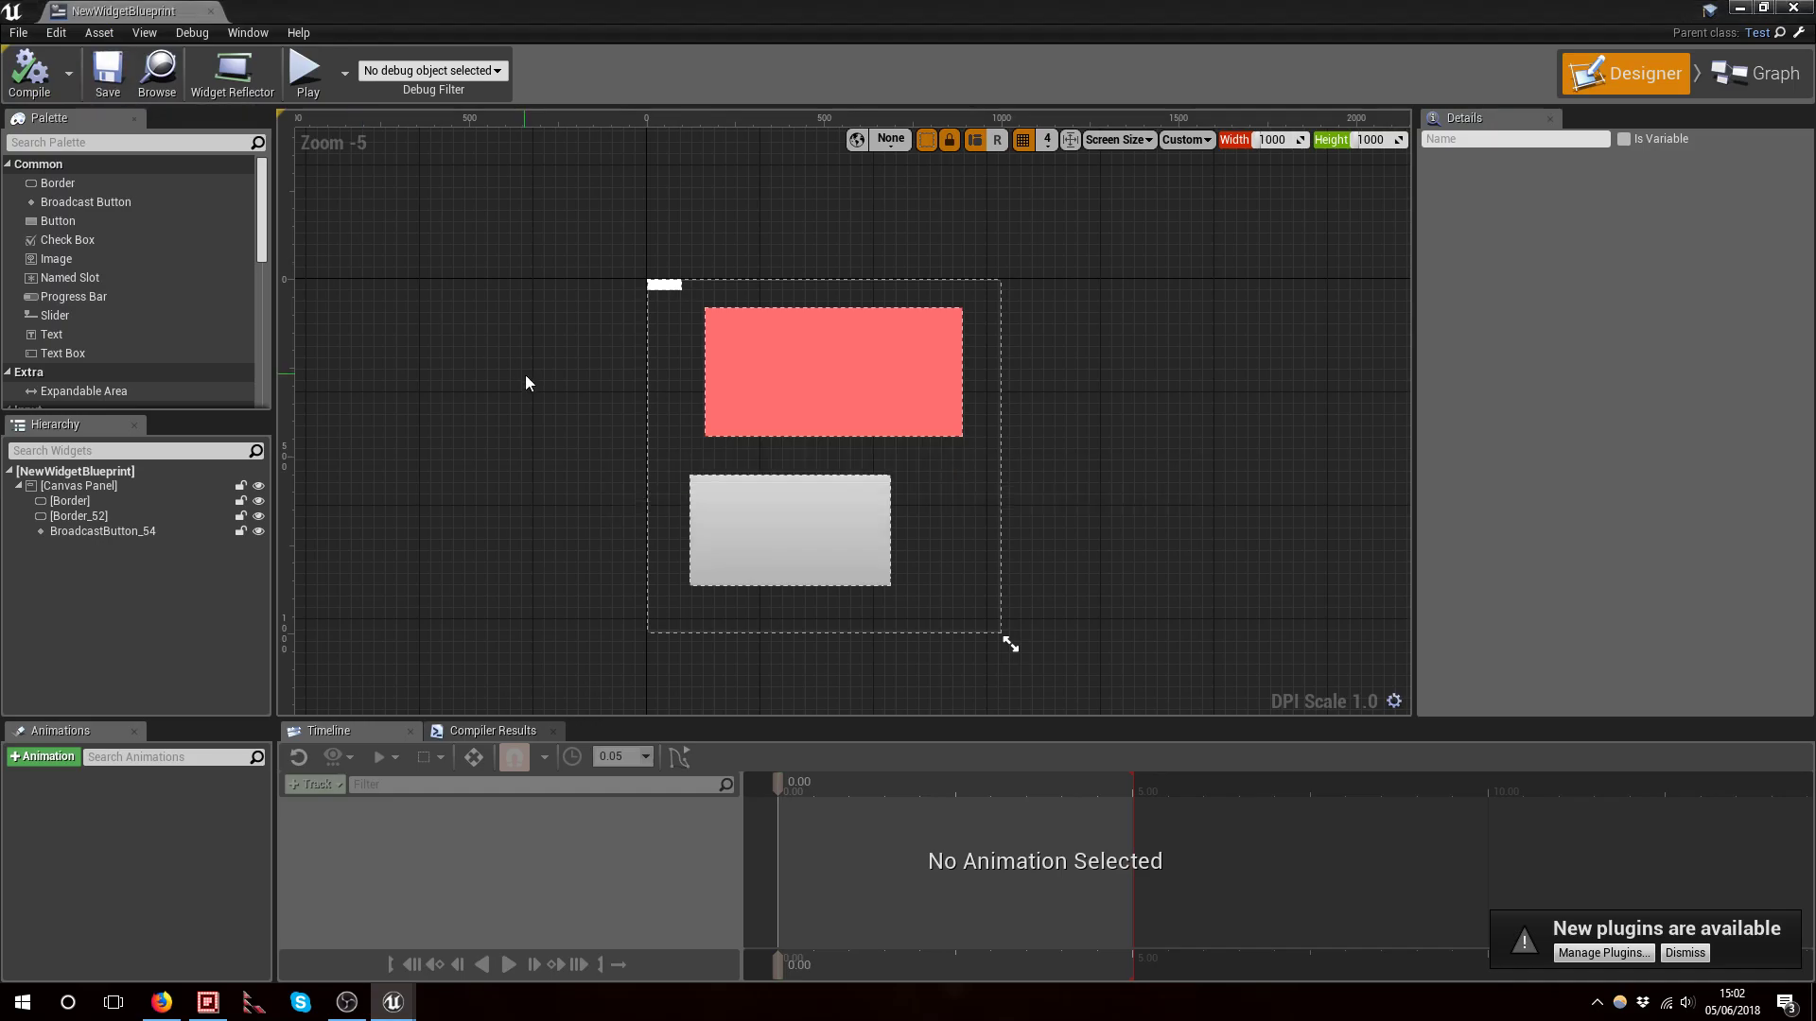
{"action": "left_click", "coordinate": [16, 86]}
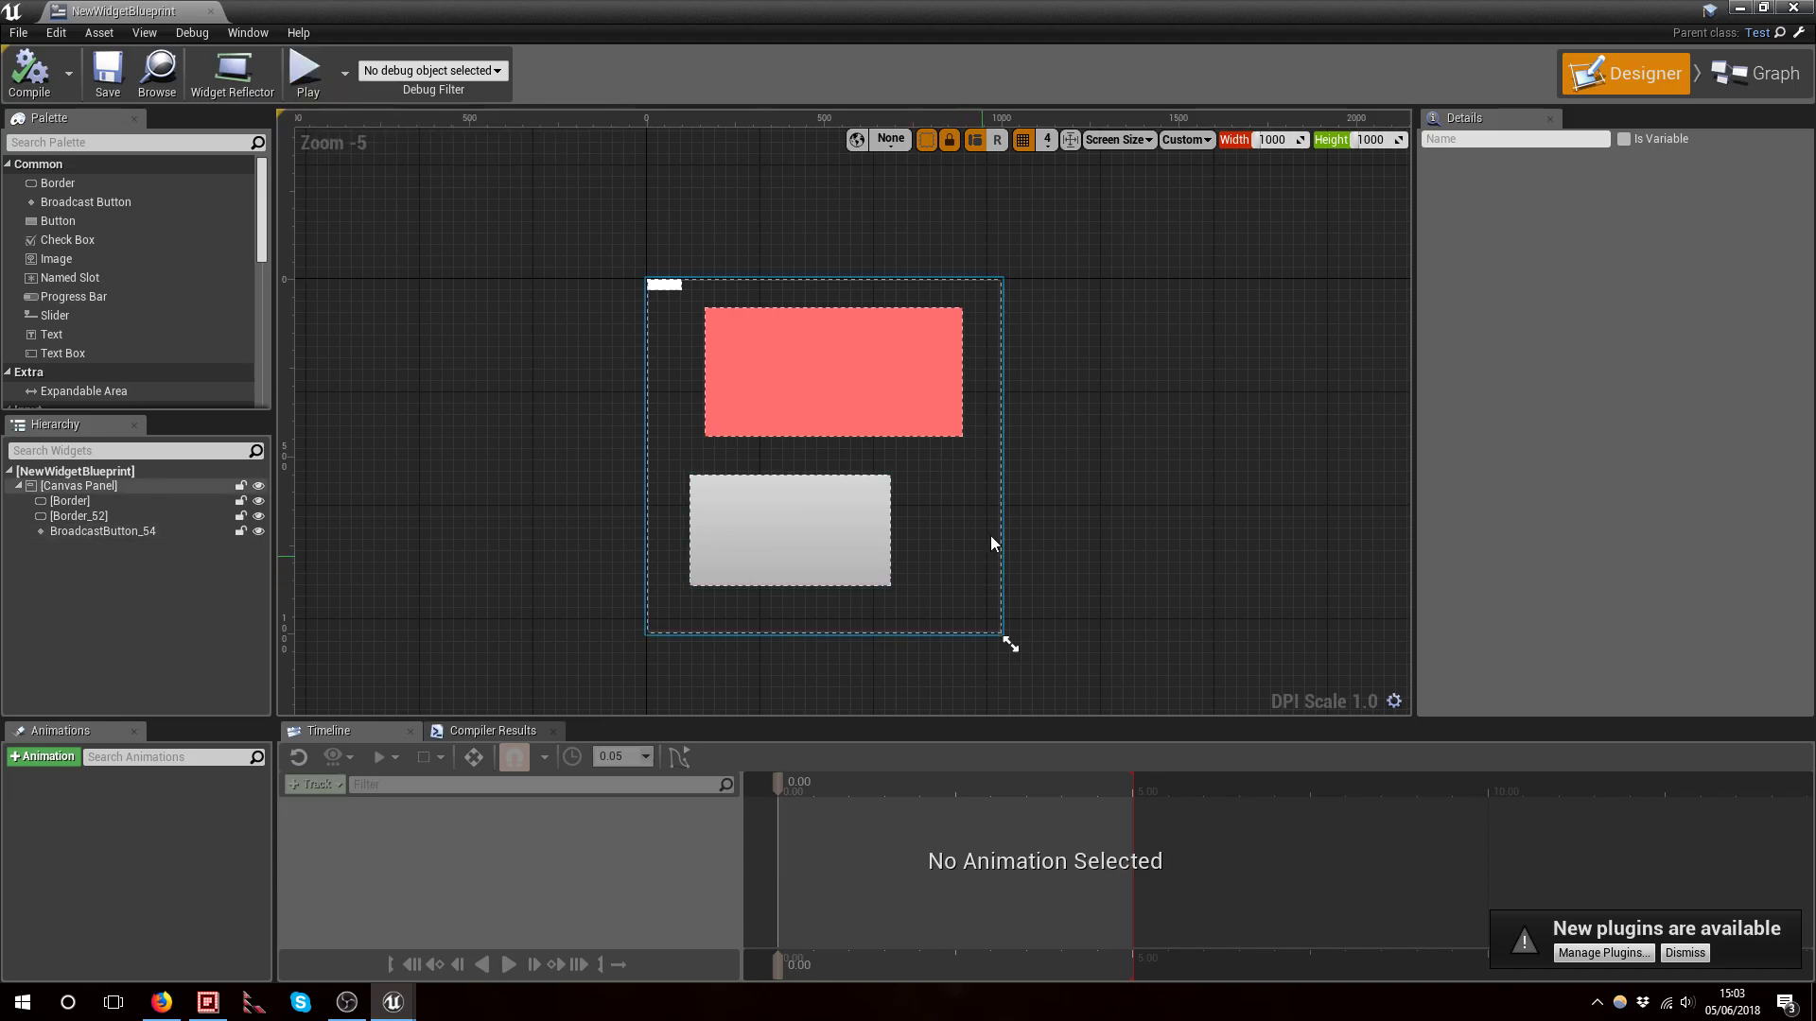
Return to the main editor and open the level blueprint
{"action": "left_click", "coordinate": [752, 624]}
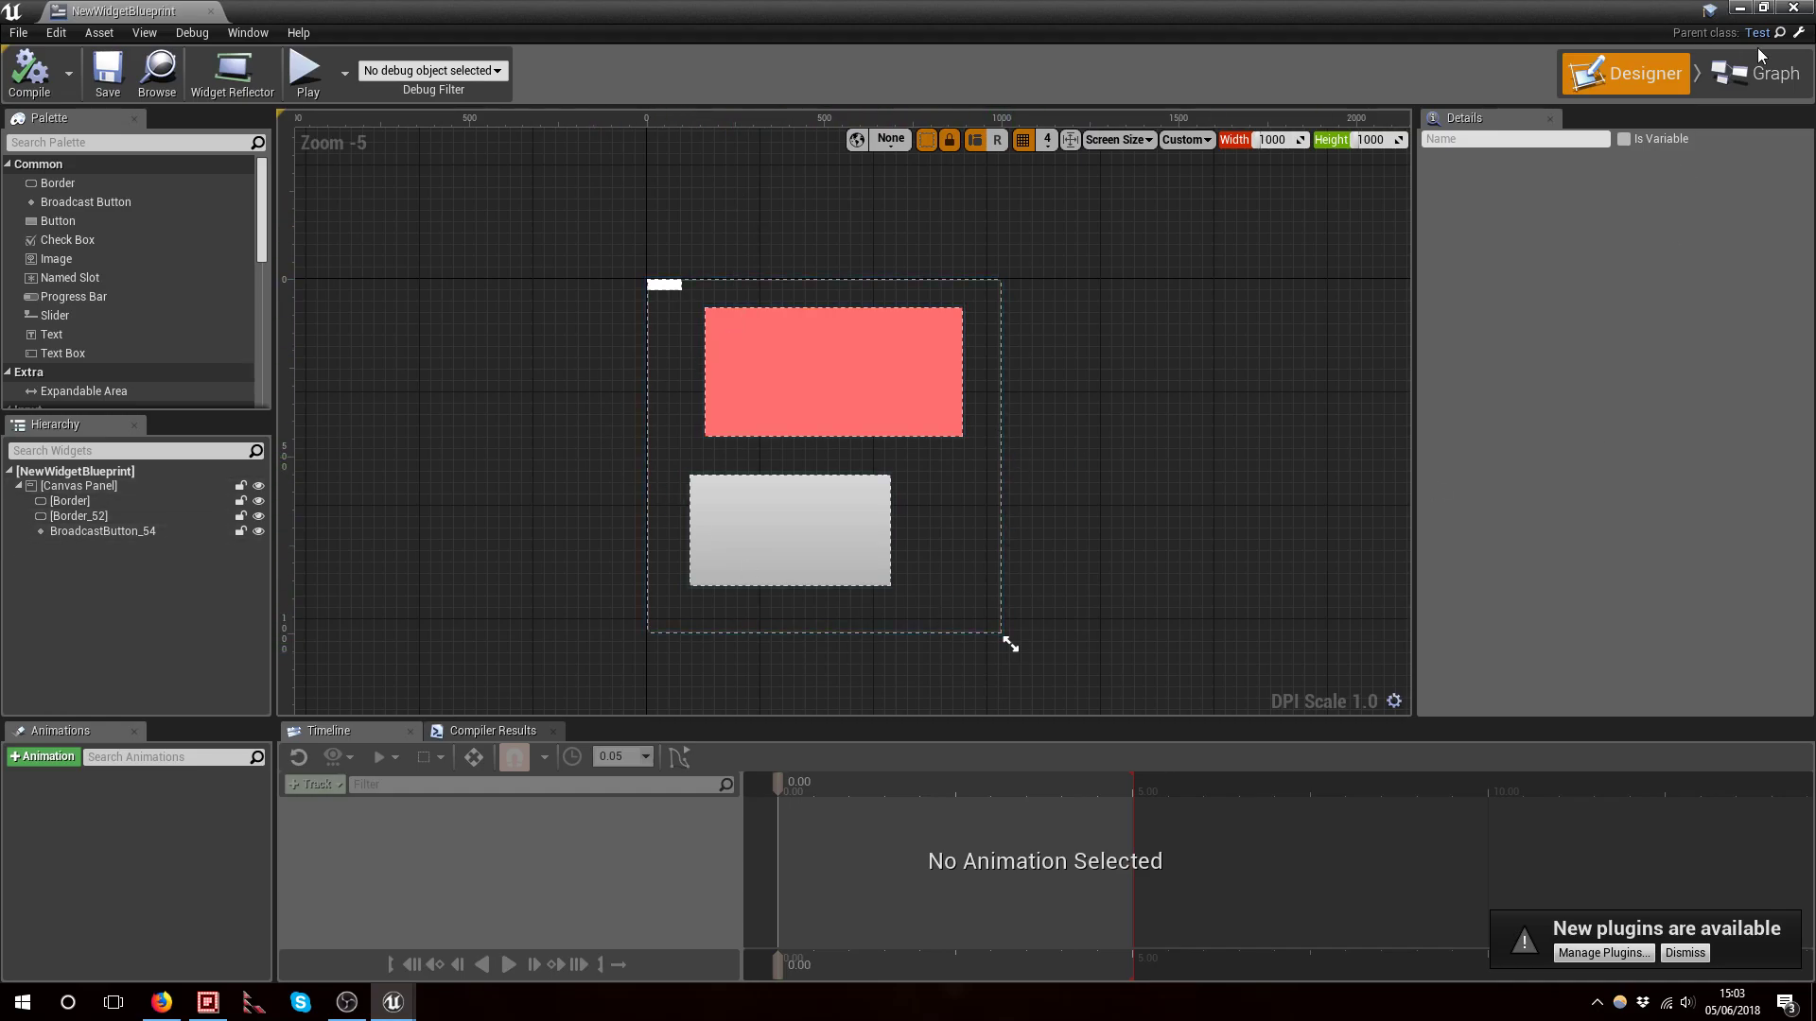
{"action": "left_click", "coordinate": [1738, 8]}
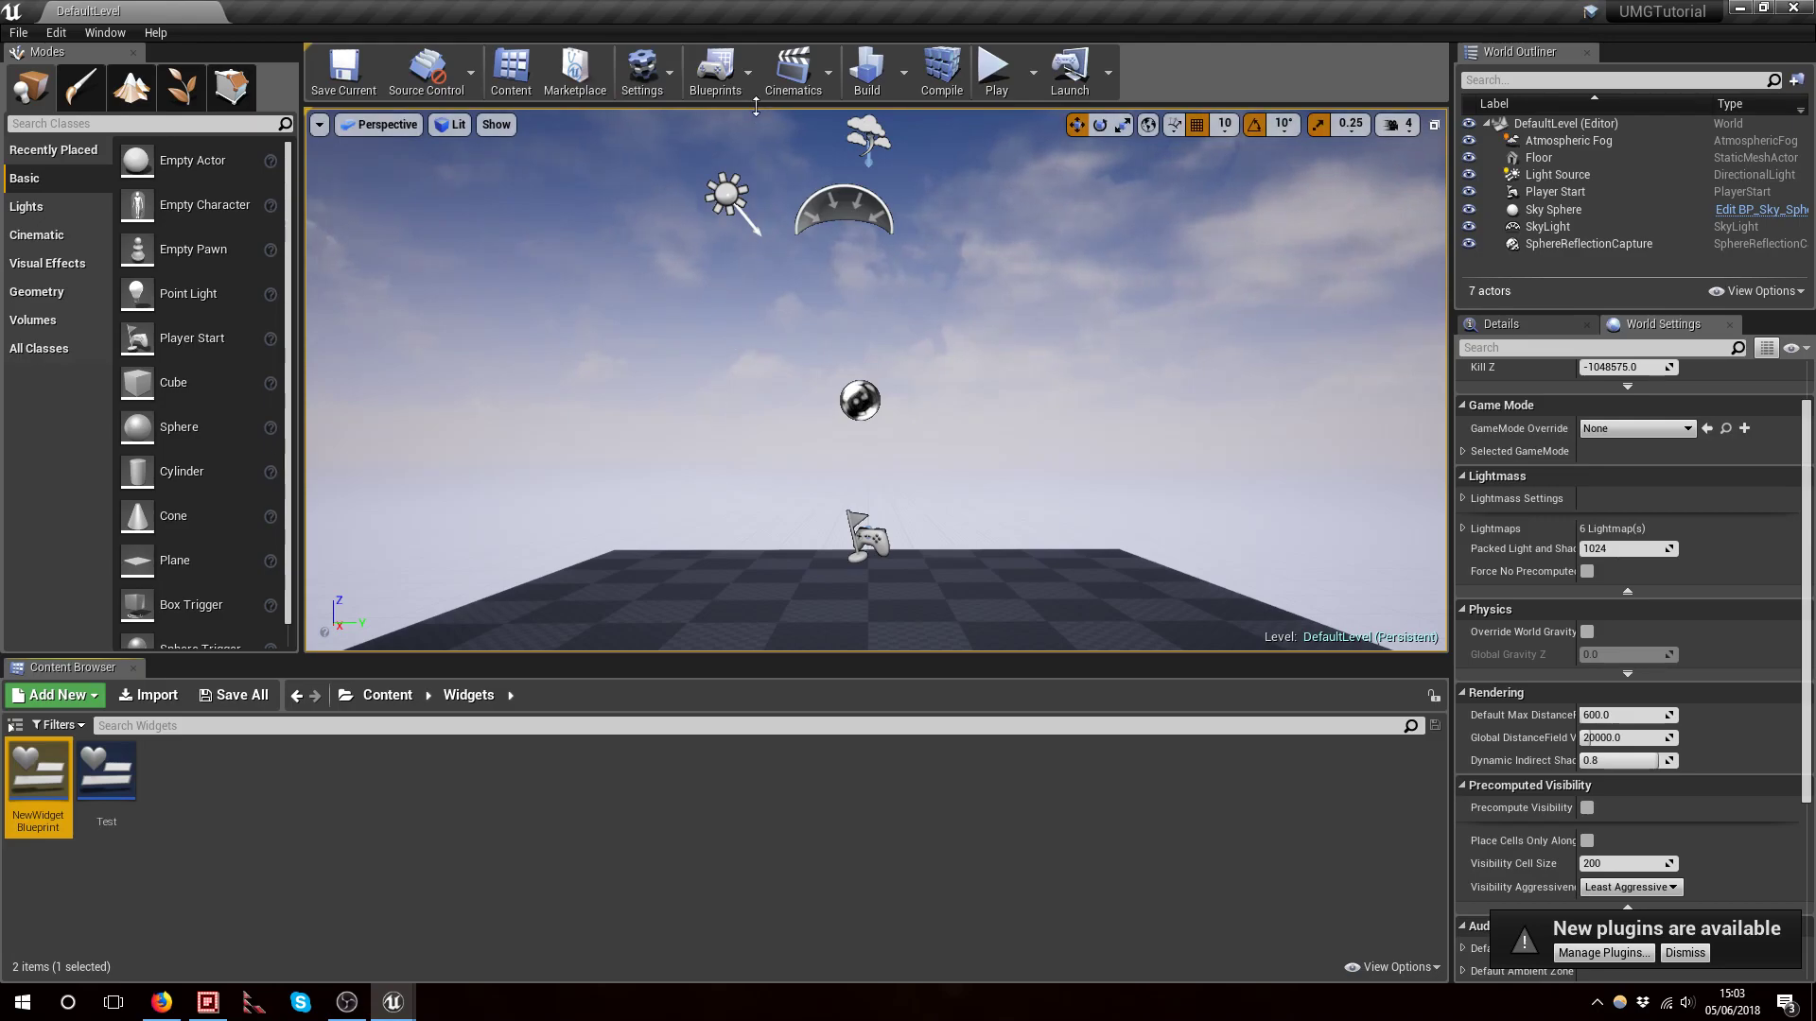
{"action": "left_click", "coordinate": [747, 77]}
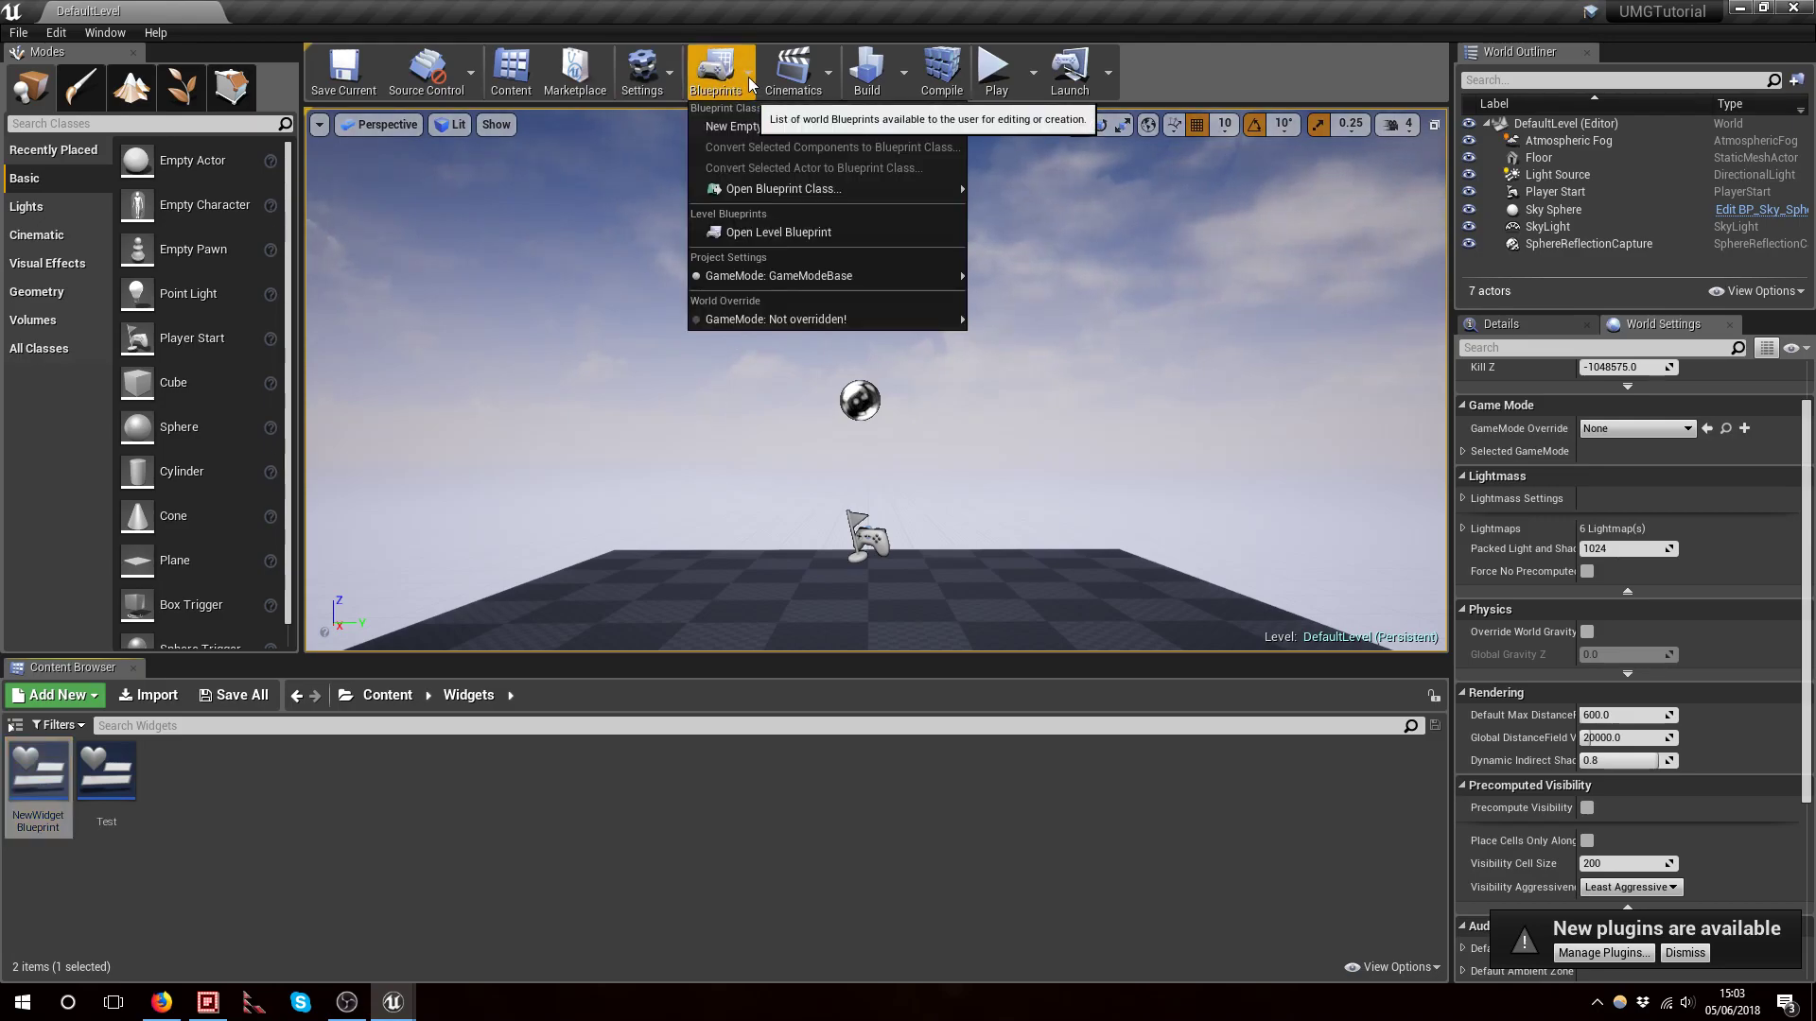
{"action": "left_click", "coordinate": [758, 229]}
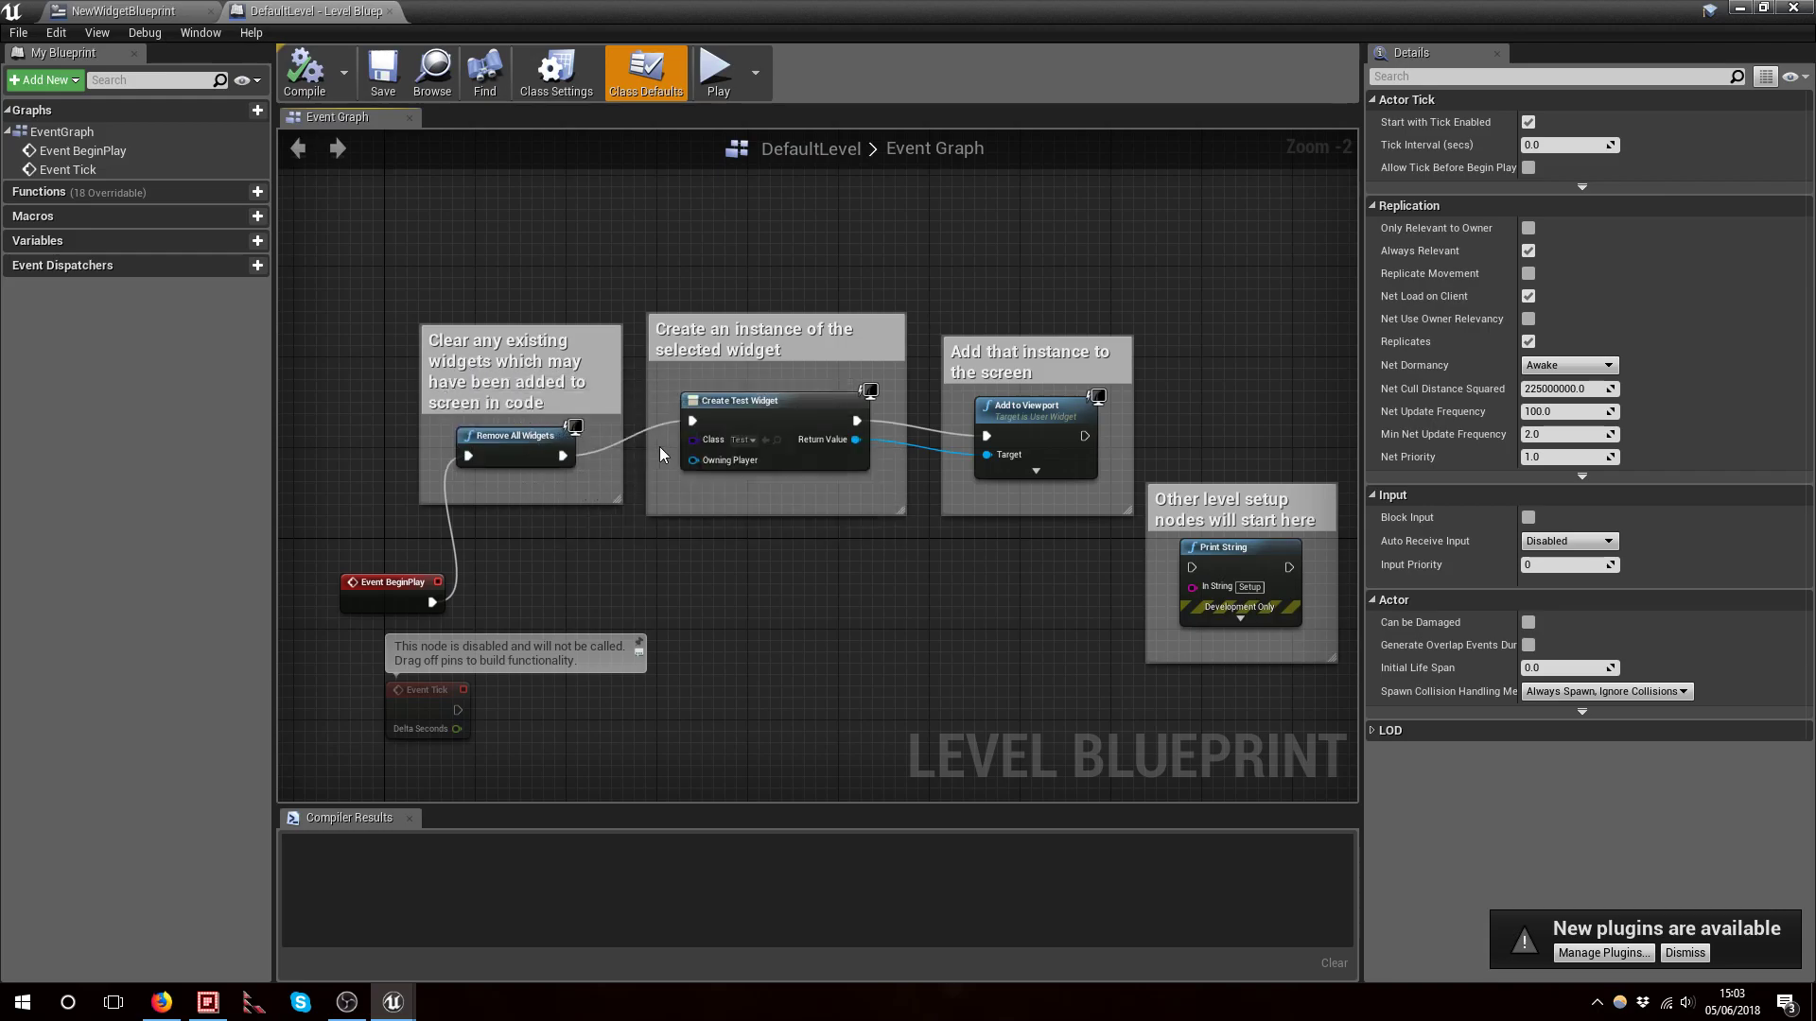
Set the Create Widget node's class to NewWidgetBlueprint in the level blueprint
{"action": "left_click", "coordinate": [751, 441]}
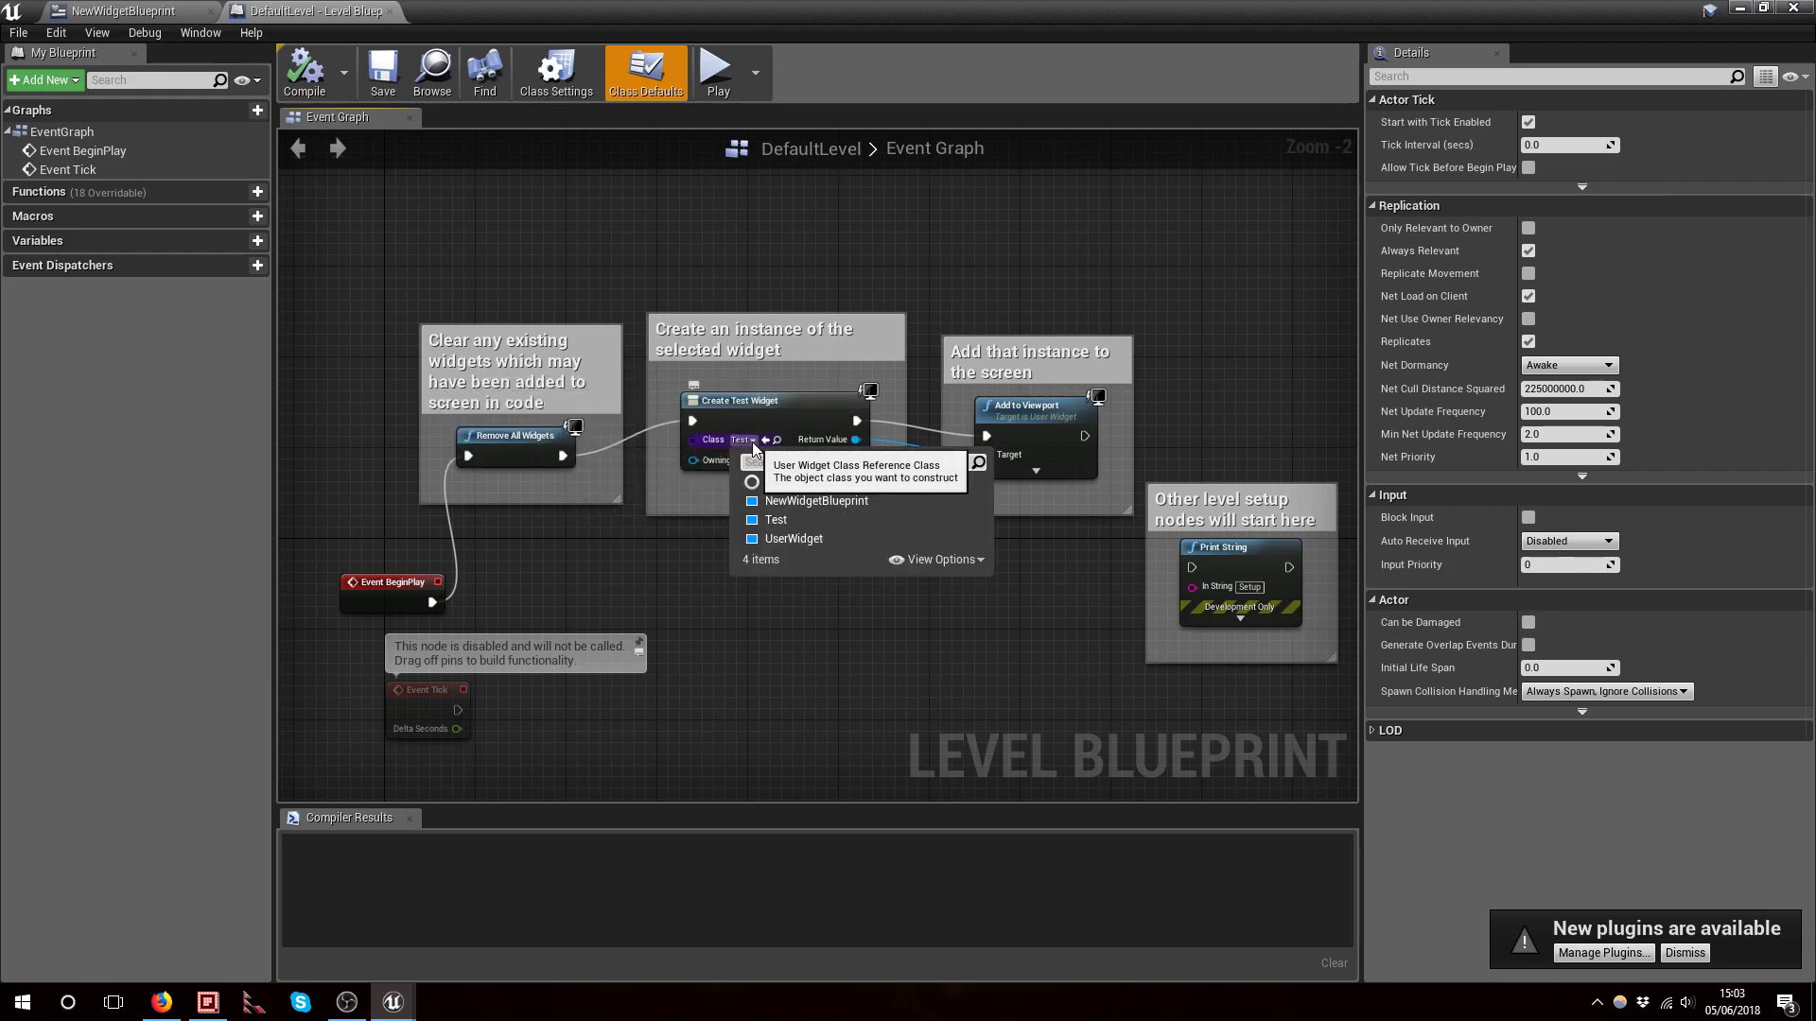
{"action": "left_click", "coordinate": [799, 501]}
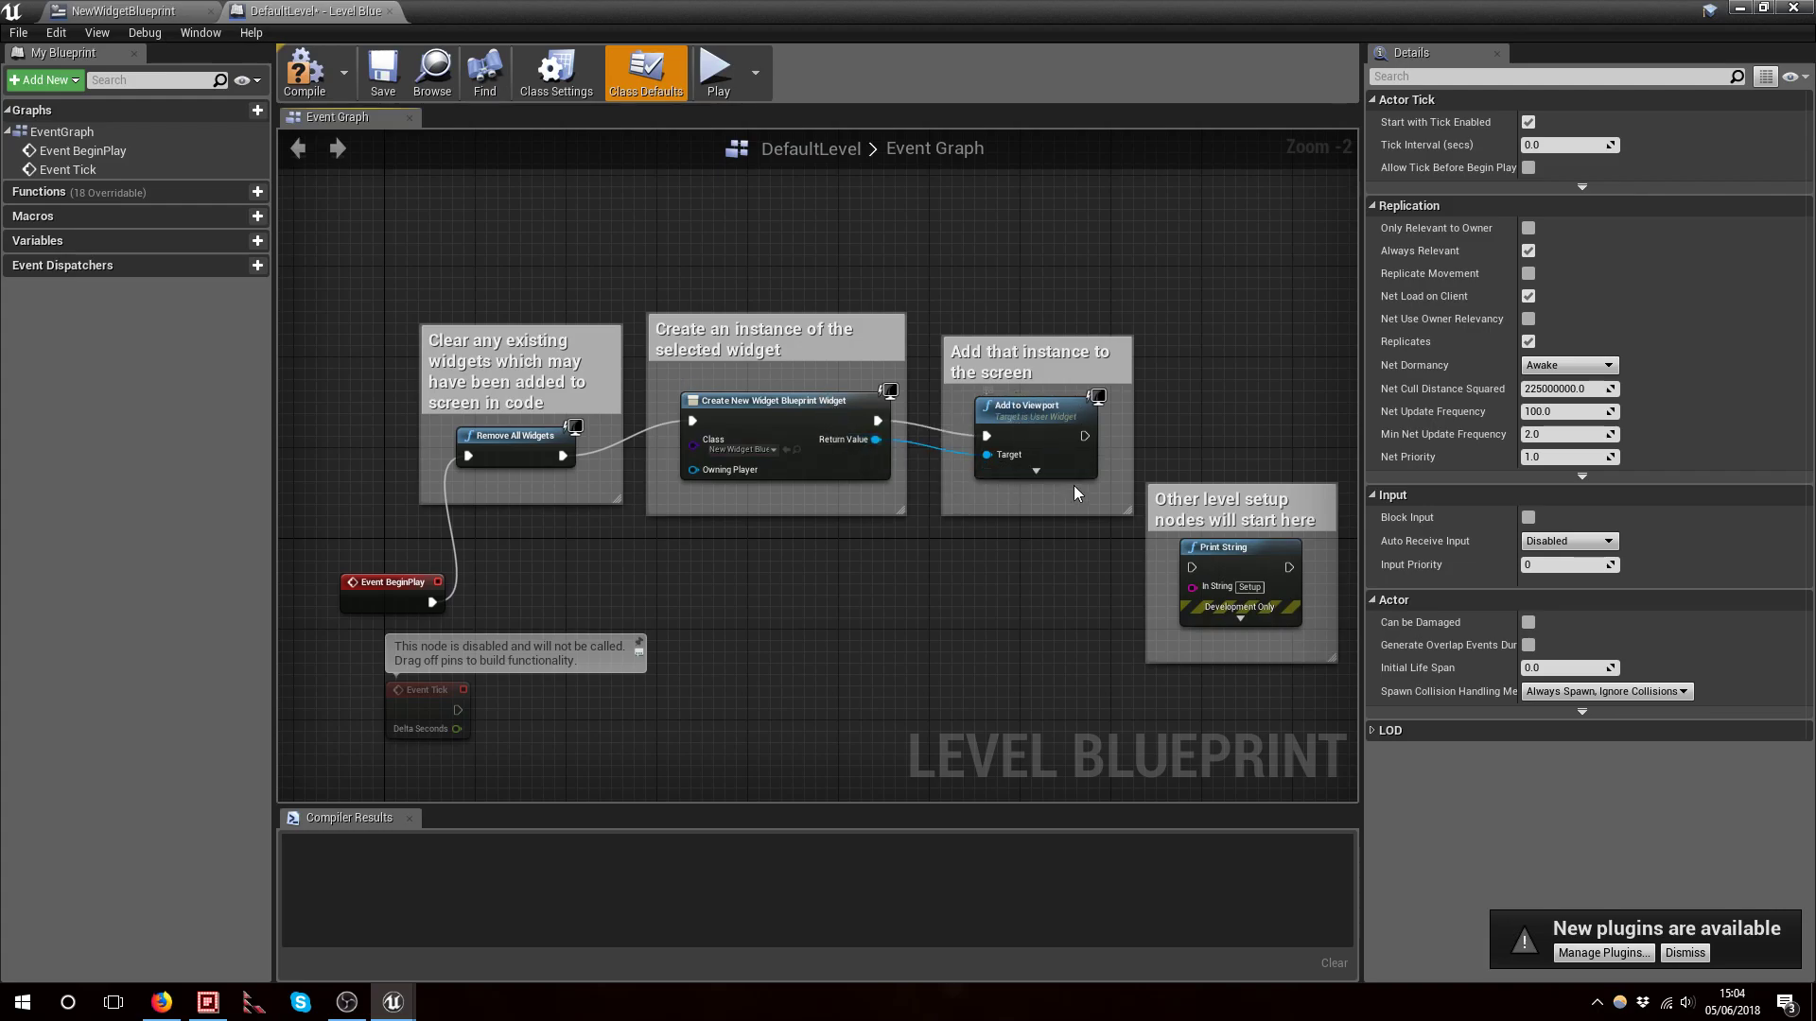
Compile the level blueprint and start playing the level
{"action": "left_click", "coordinate": [313, 84]}
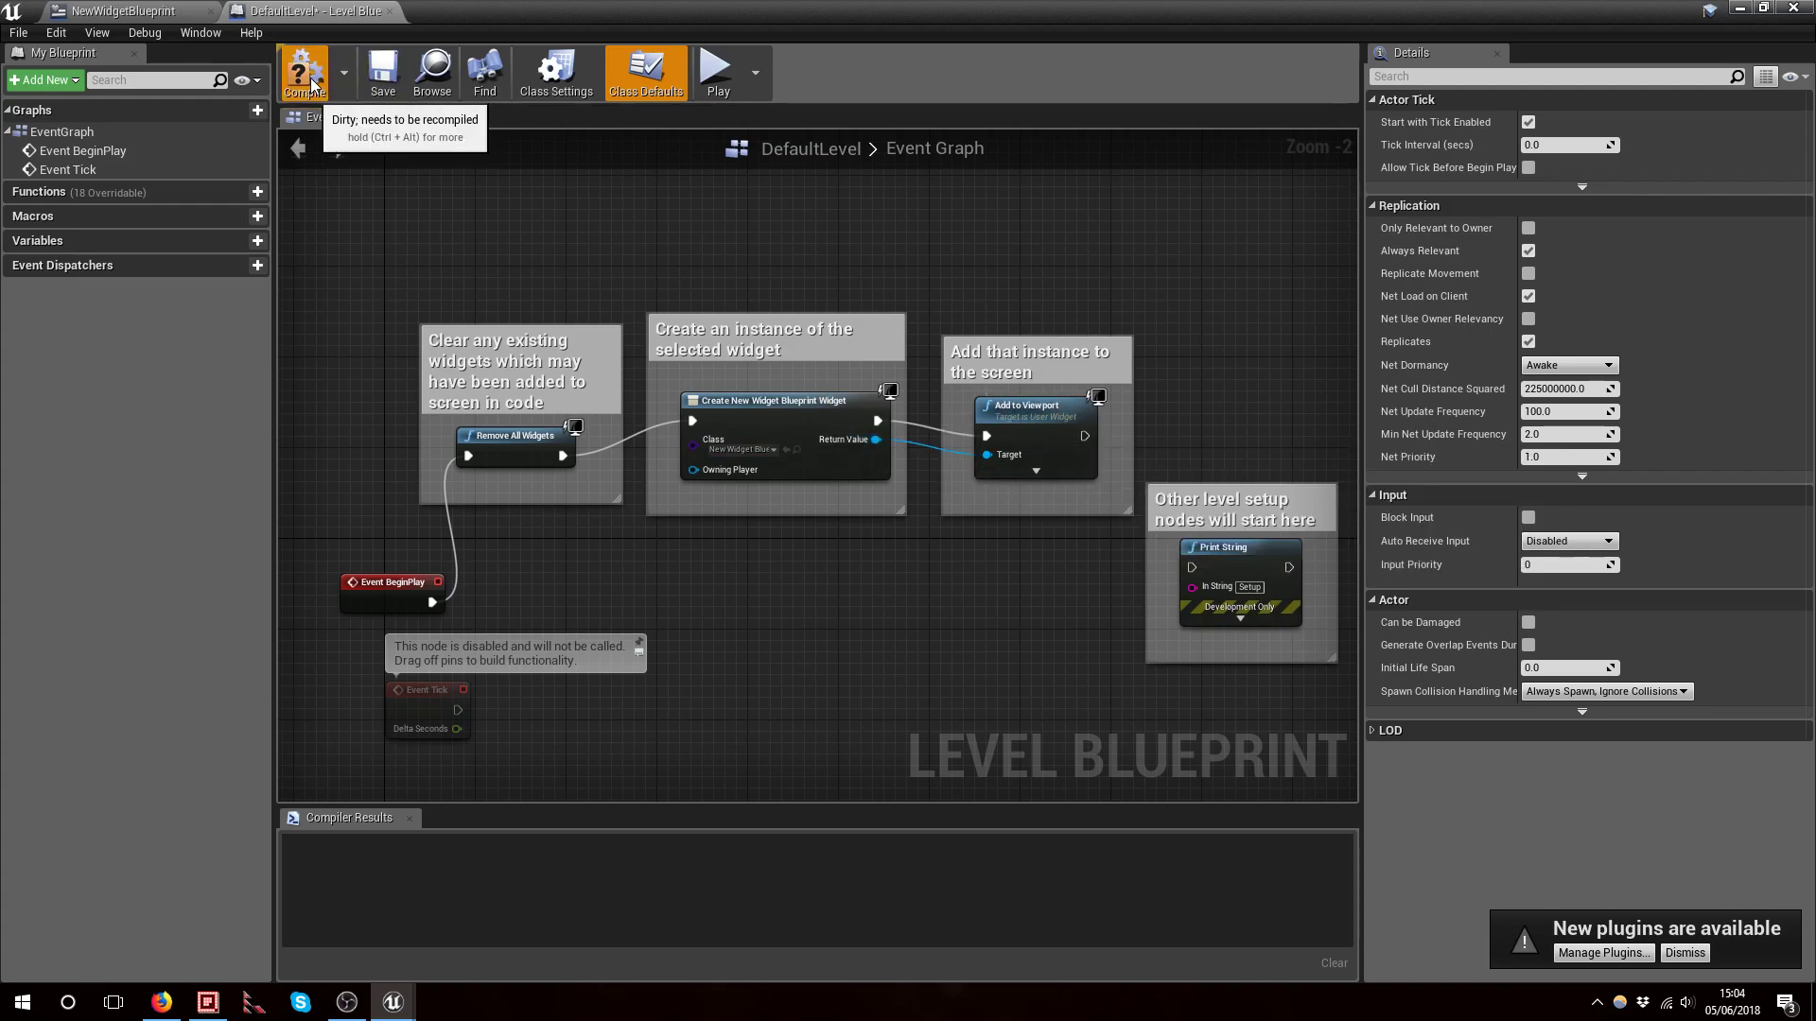
{"action": "left_click", "coordinate": [742, 62]}
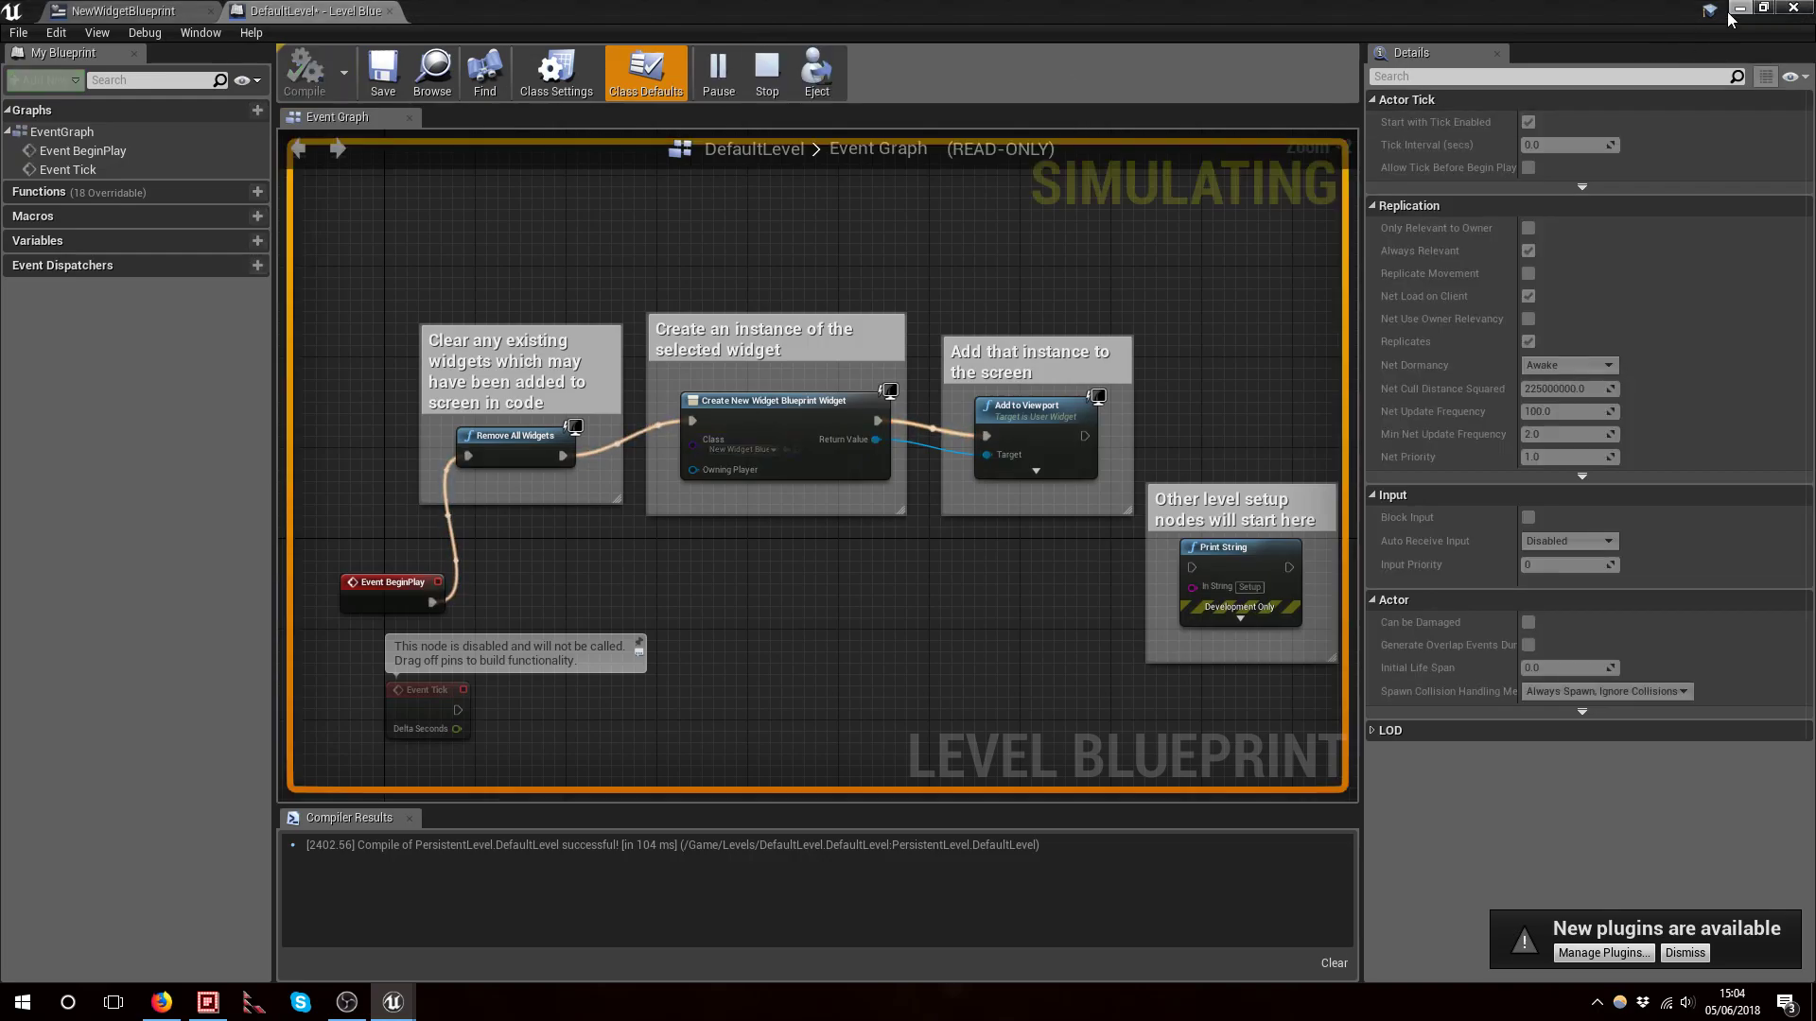
Stop the level simulation and return to the level blueprint editor
{"action": "left_click", "coordinate": [1738, 9]}
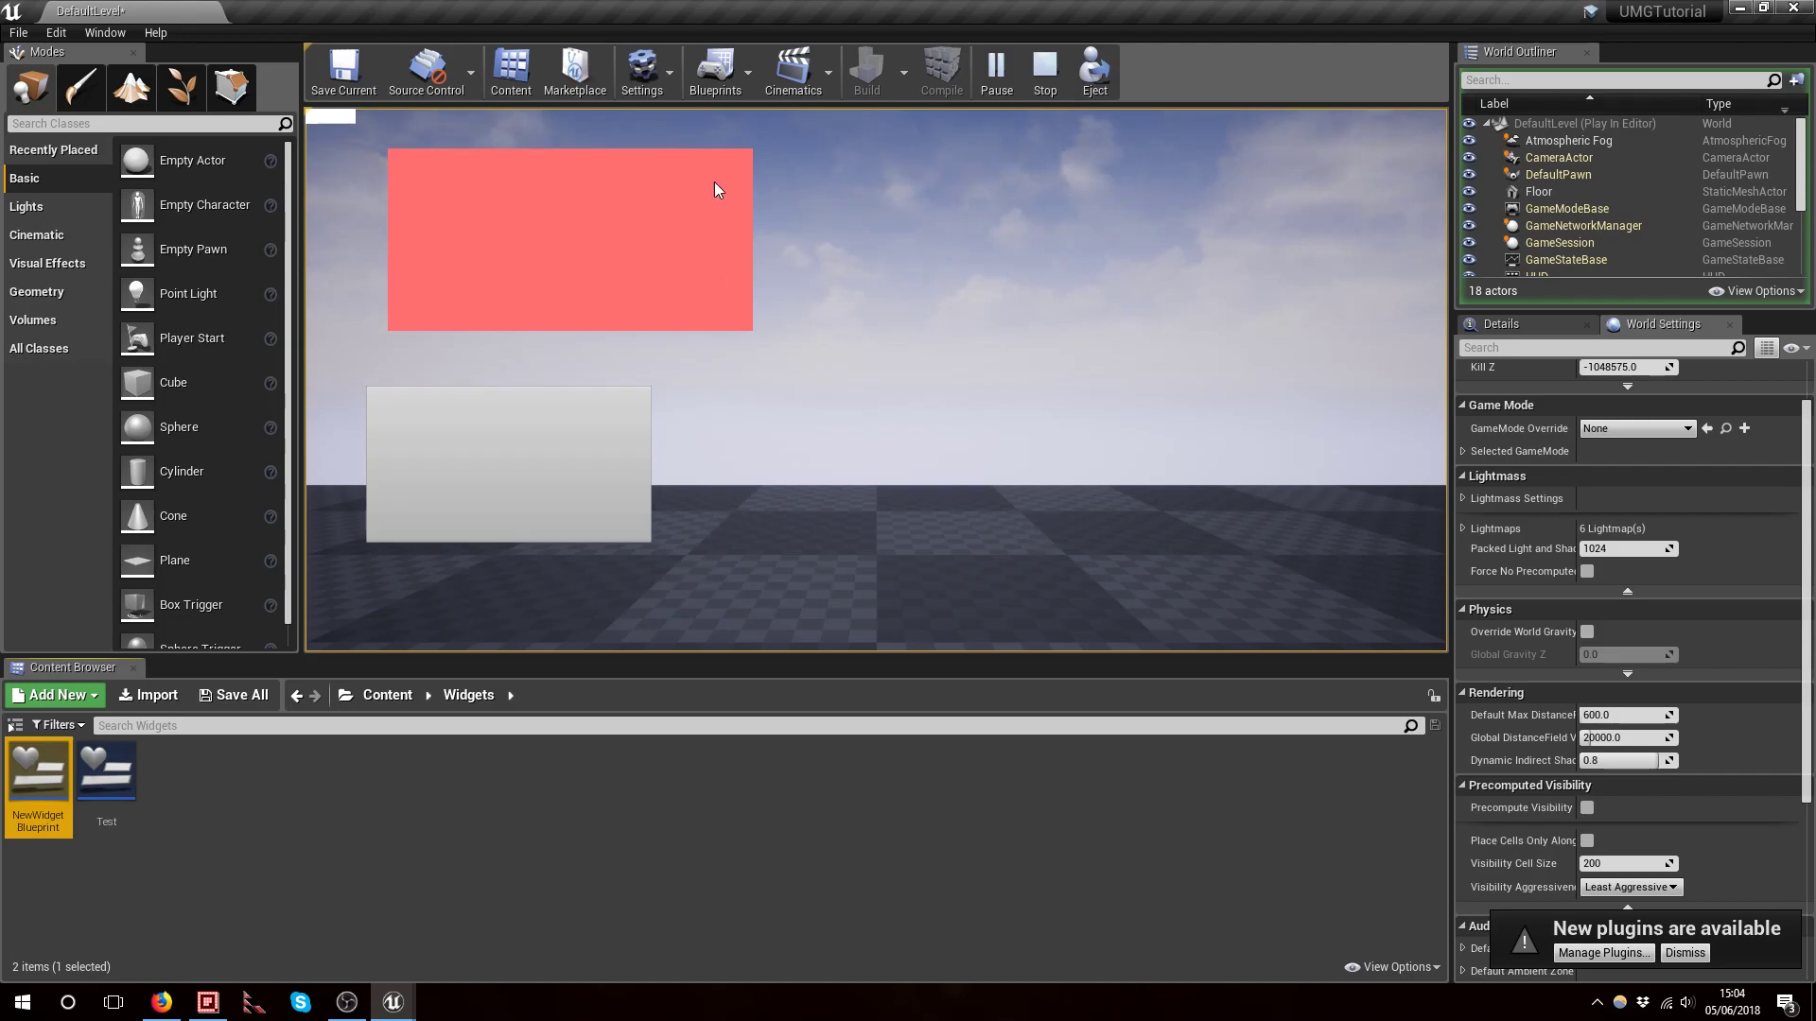
{"action": "left_click", "coordinate": [1045, 81]}
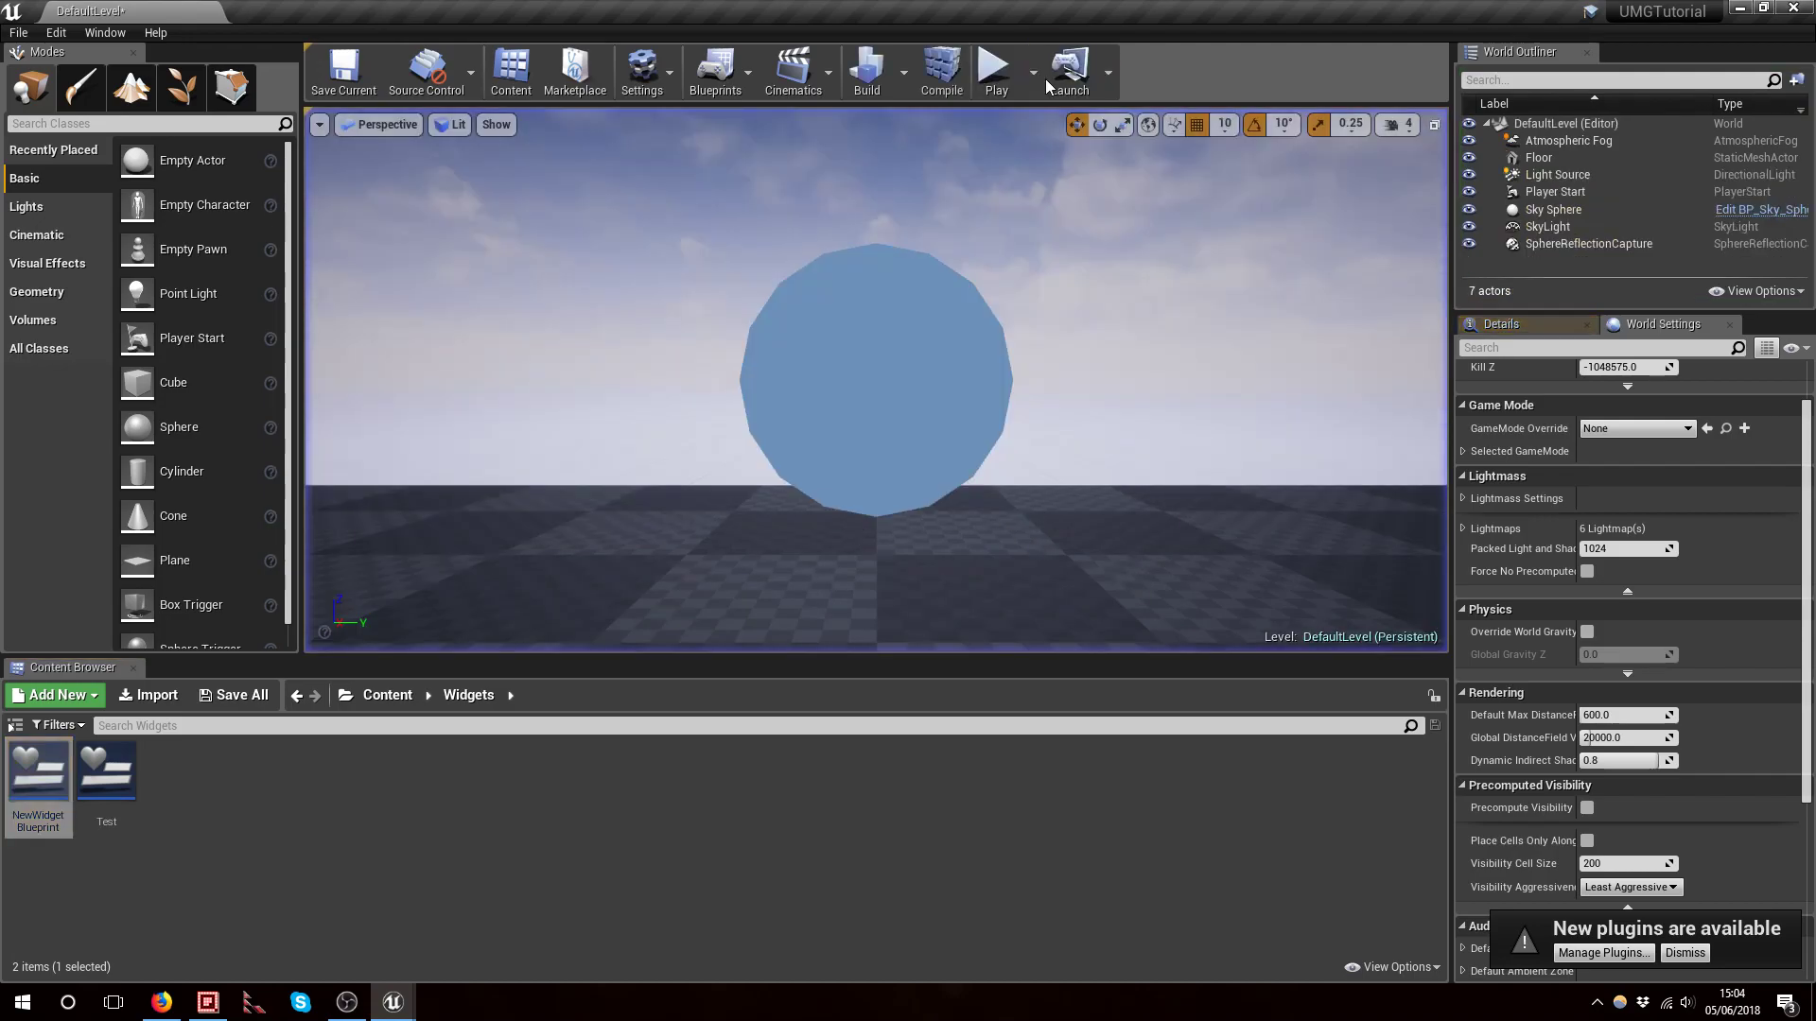
{"action": "left_click", "coordinate": [393, 1002]}
{"action": "left_click", "coordinate": [474, 930]}
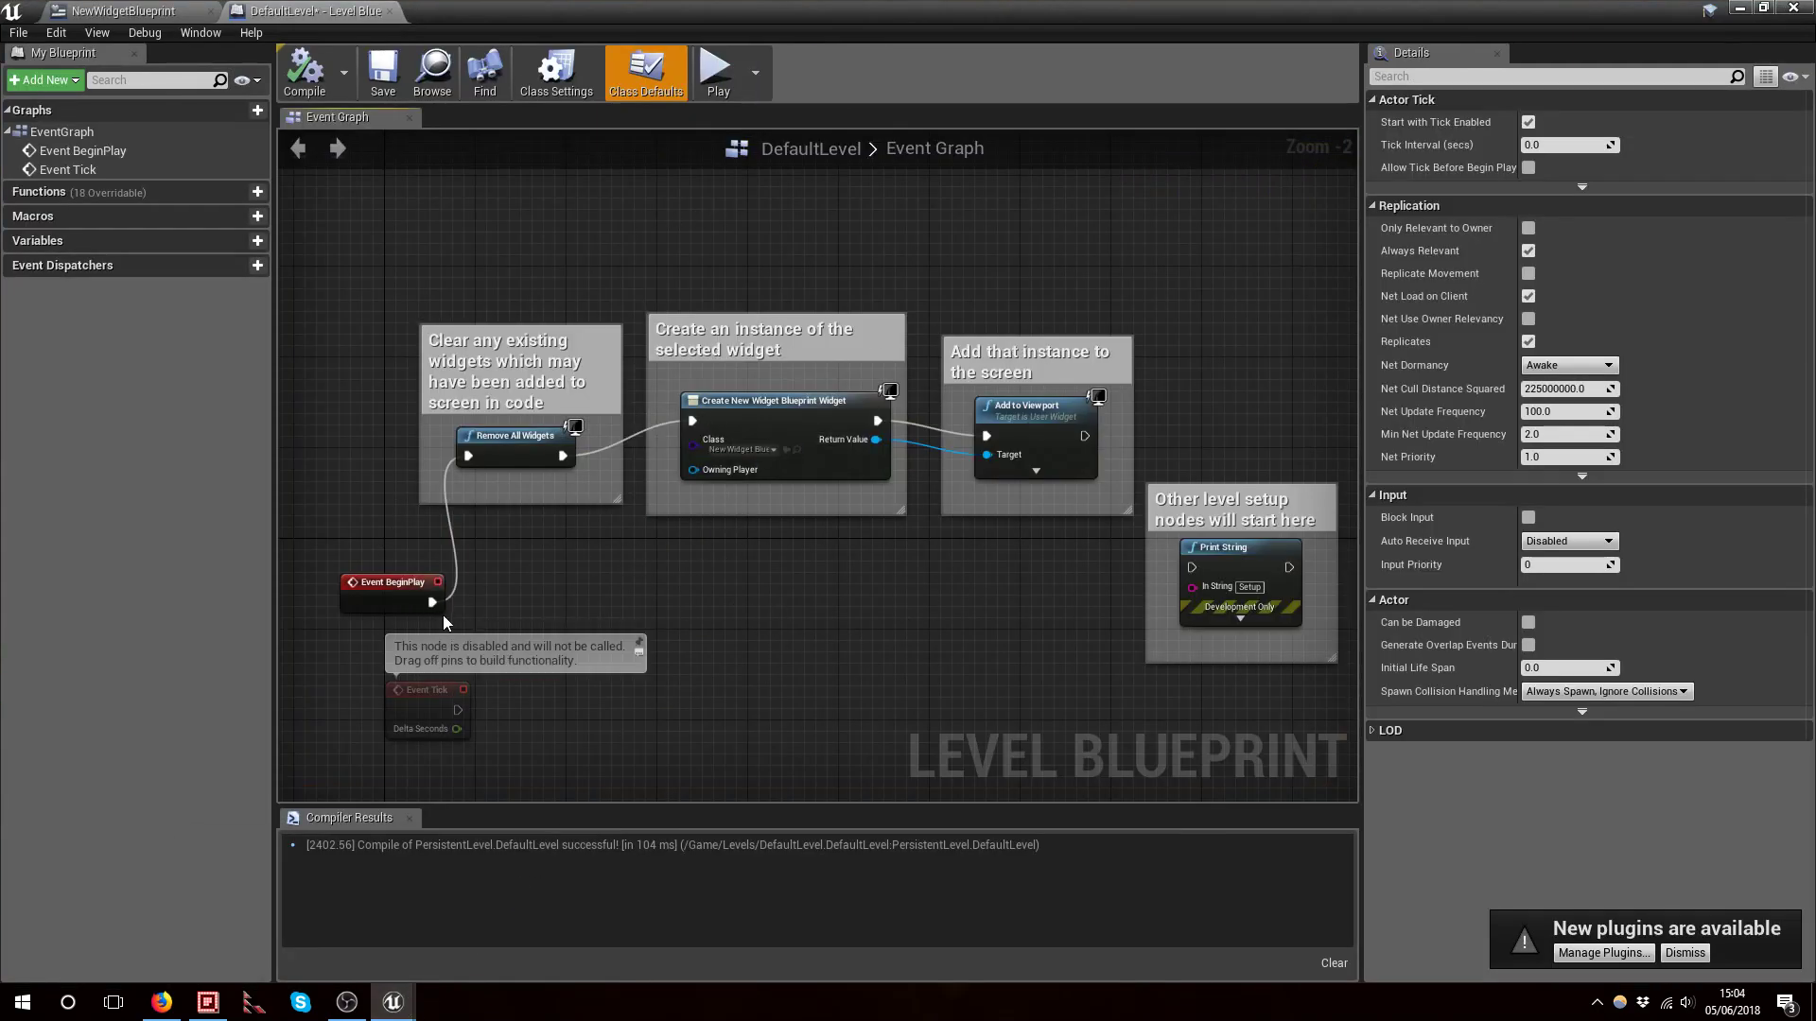
Try wiring Event BeginPlay to Print String, then restore its link to Remove All Widgets
{"action": "left_click_drag", "start_coordinate": [431, 603], "coordinate": [1193, 568]}
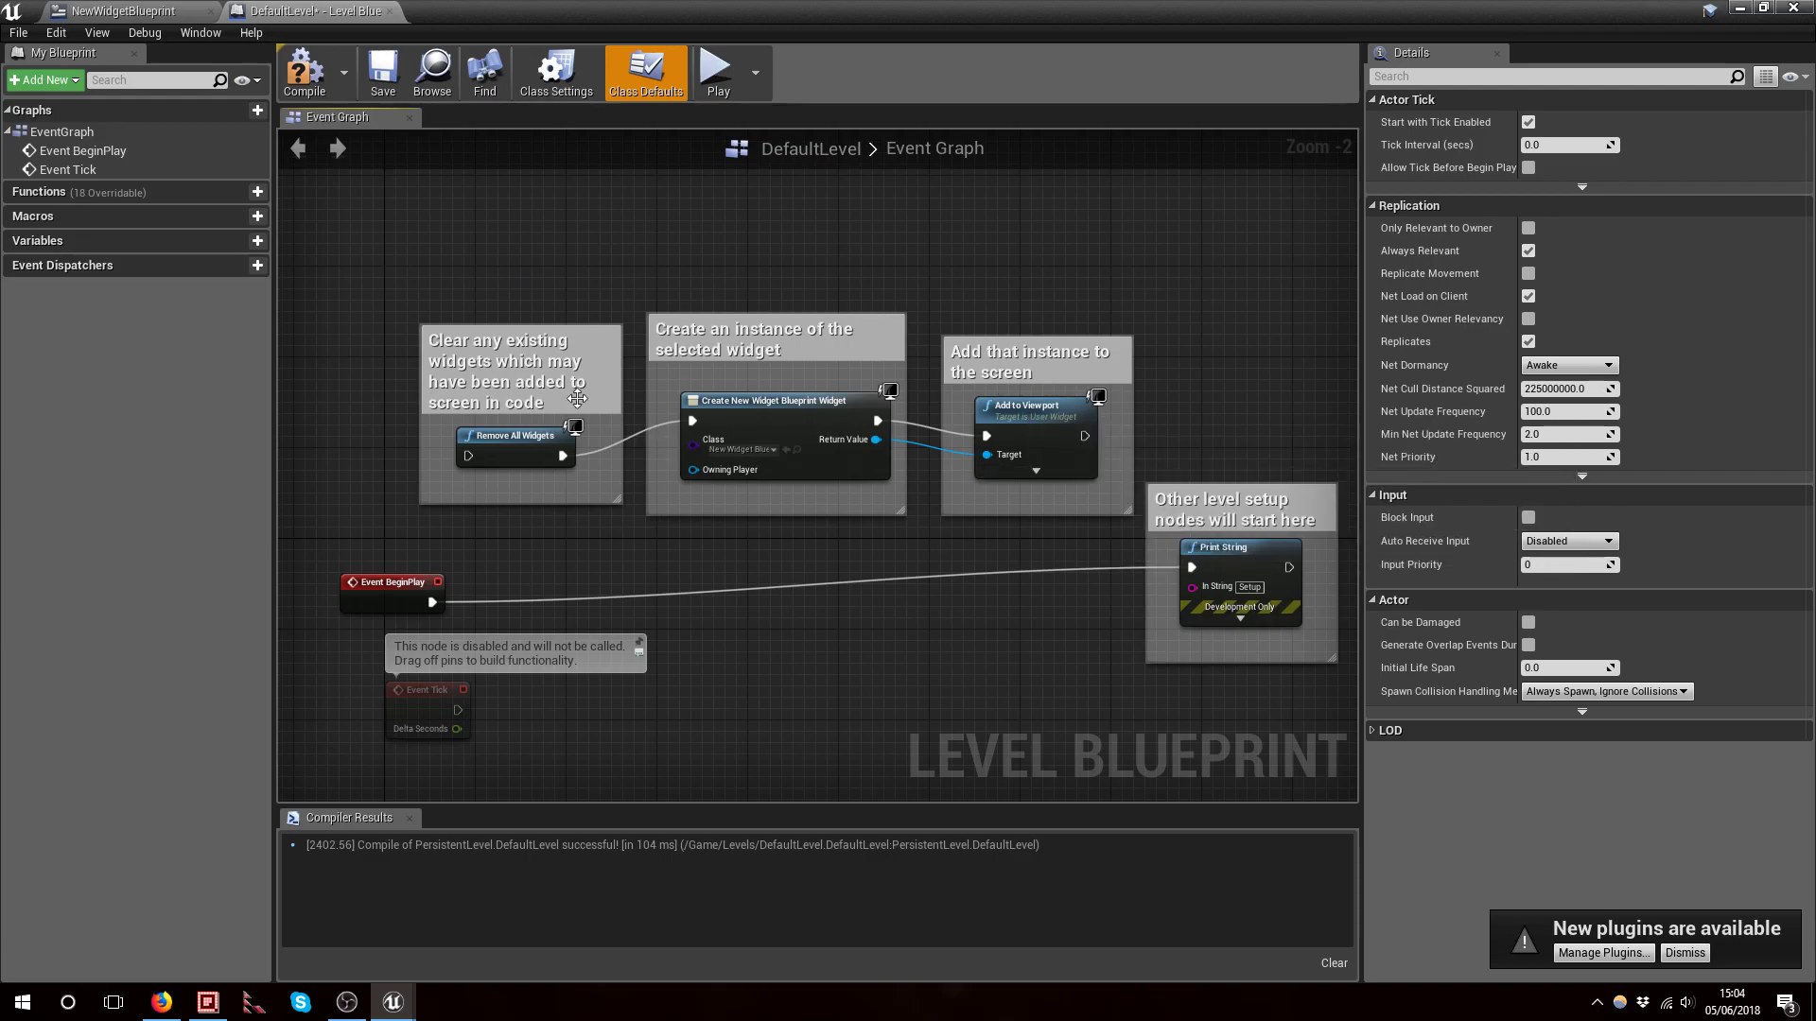
{"action": "left_click_drag", "start_coordinate": [433, 602], "coordinate": [471, 459]}
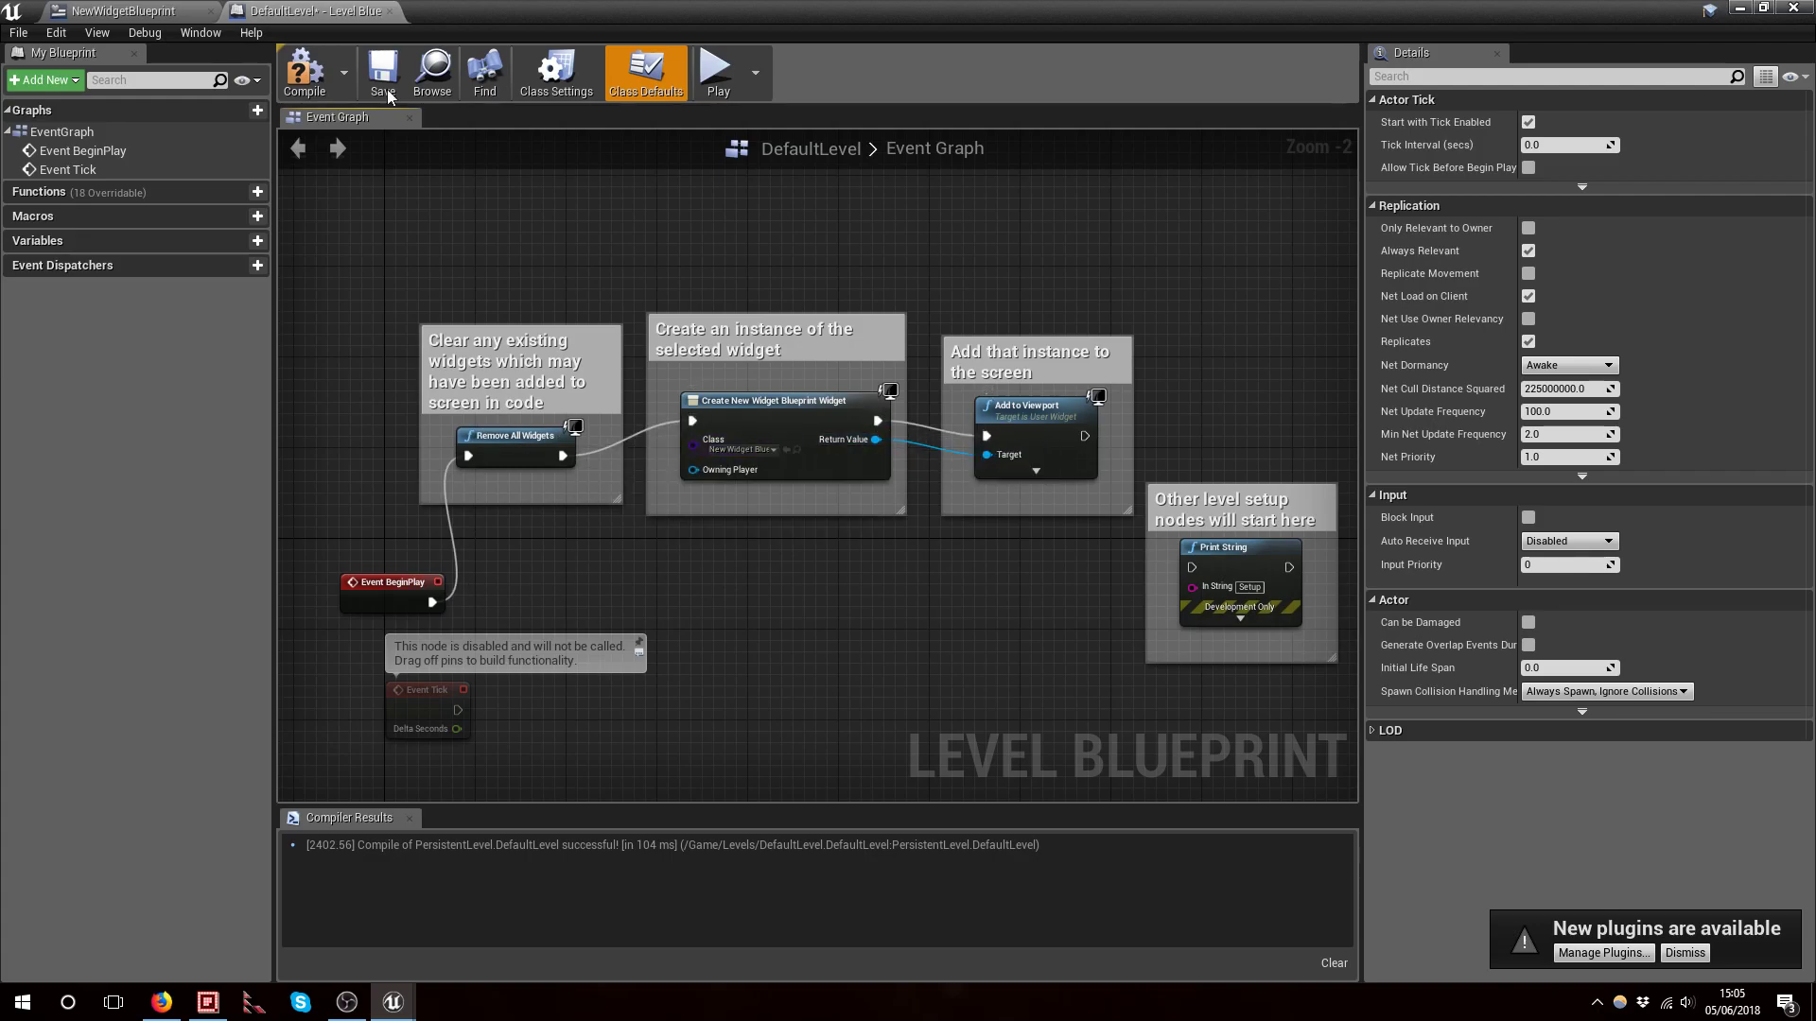
Compile and save the level blueprint, then switch back to the NewWidgetBlueprint editor
{"action": "left_click", "coordinate": [301, 76]}
{"action": "left_click", "coordinate": [376, 83]}
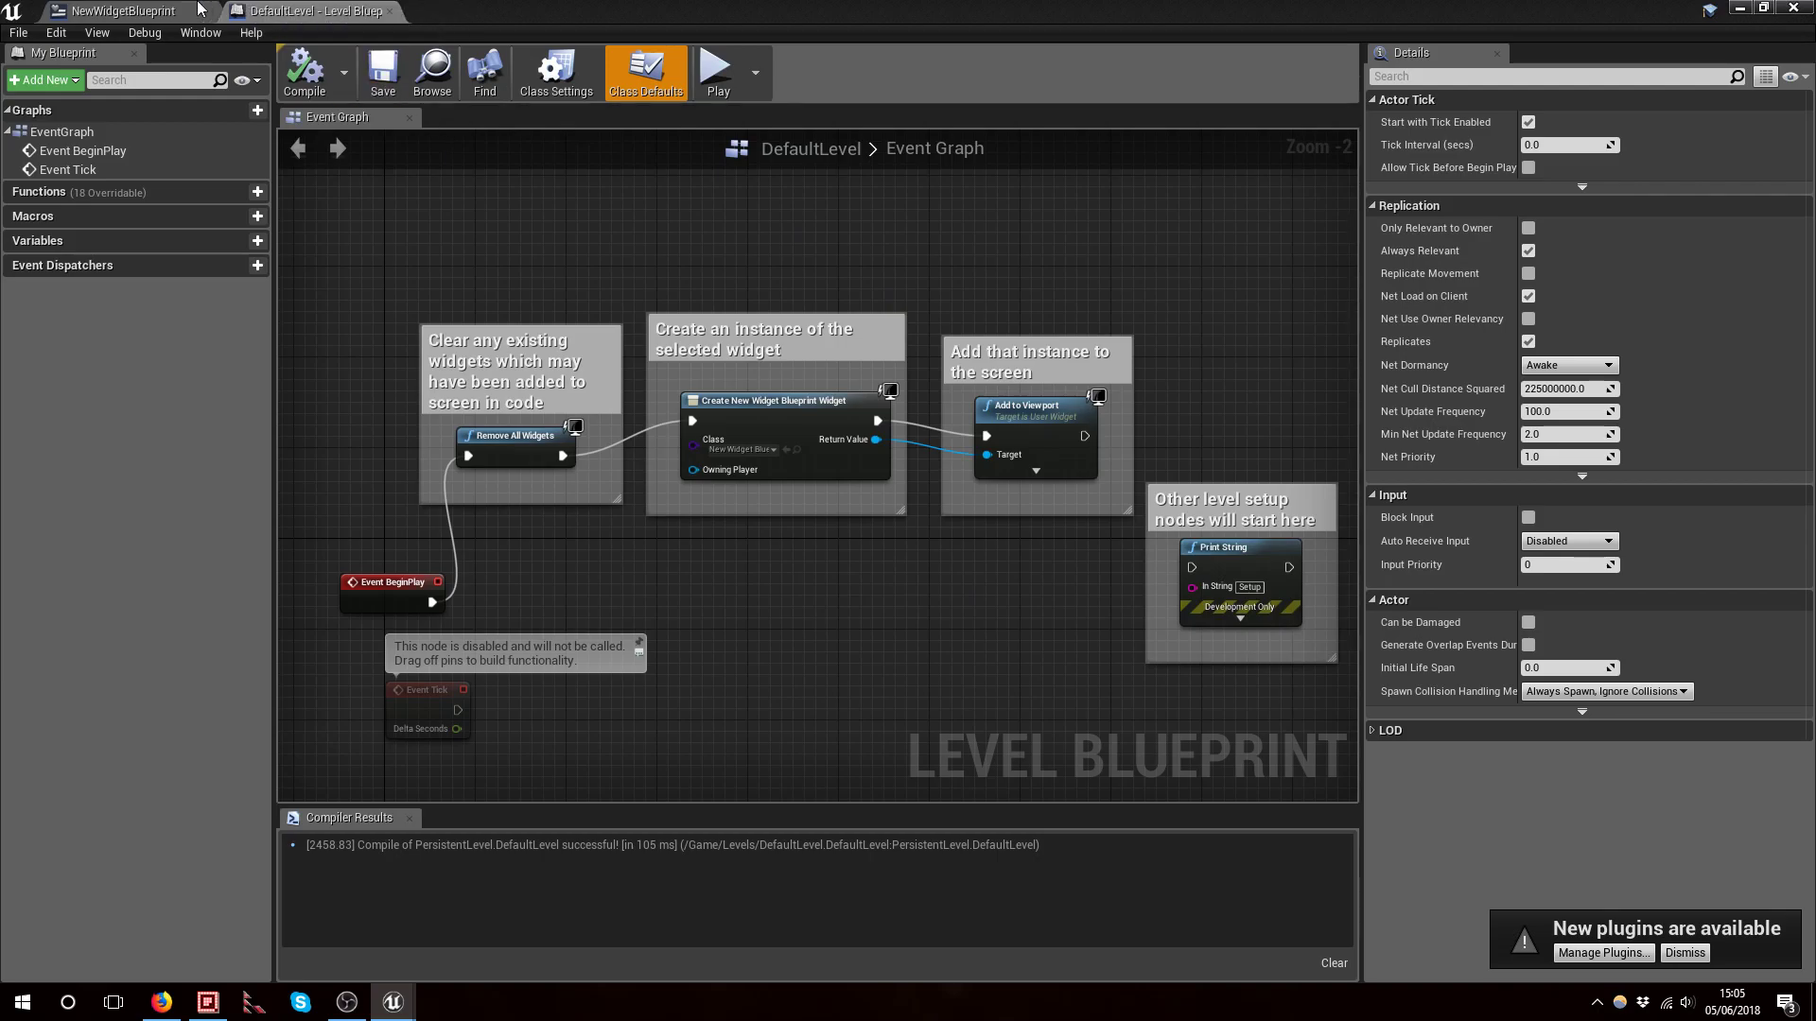
{"action": "left_click", "coordinate": [123, 12]}
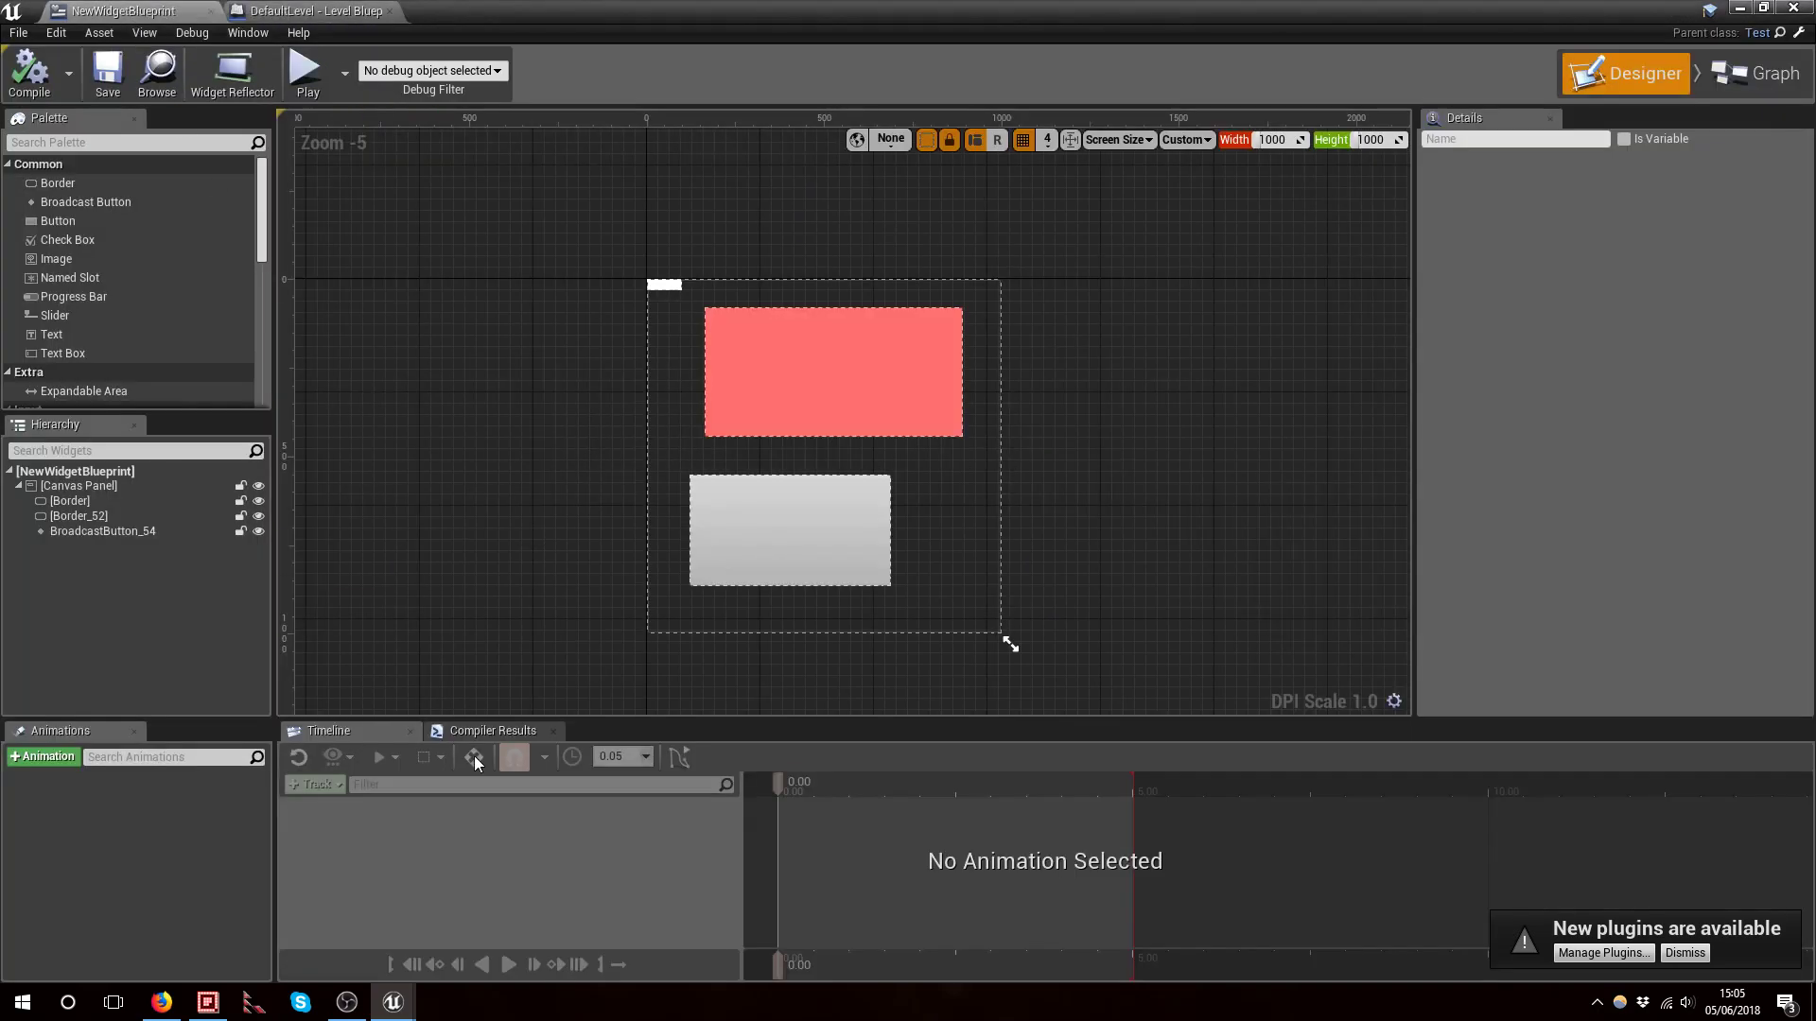